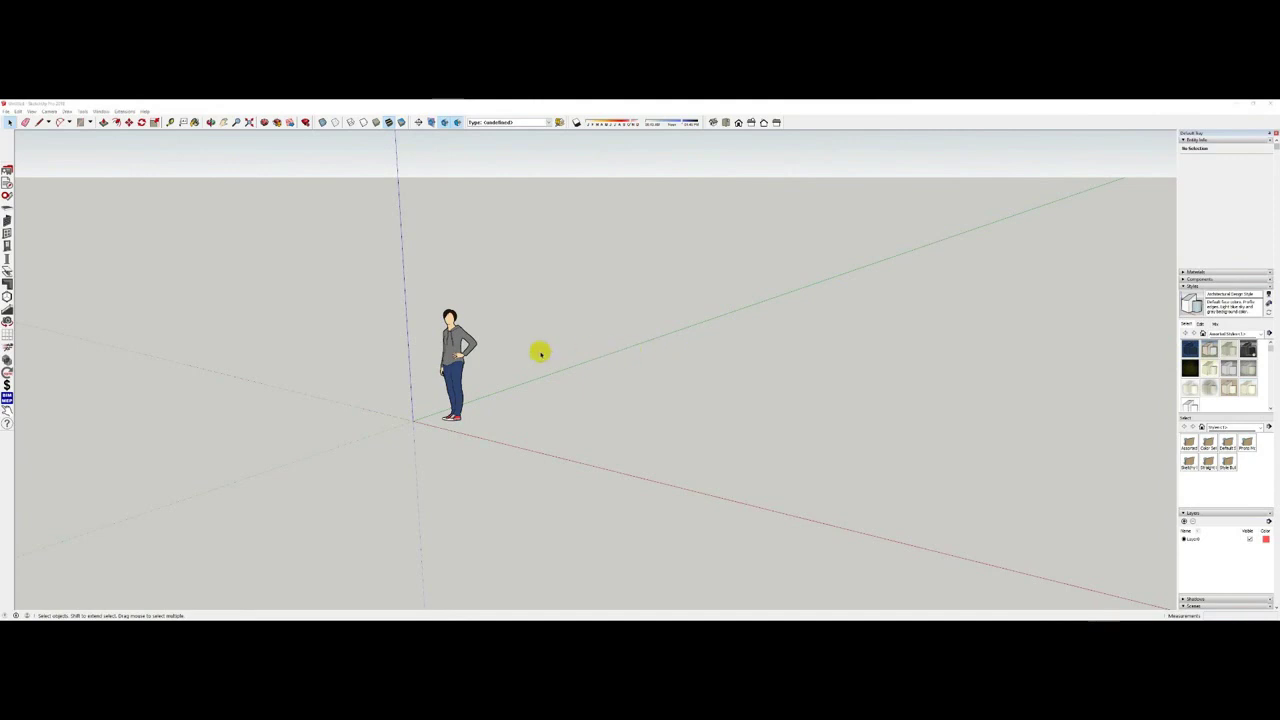
Select the human figure, undock the Default Tray over the drawing area and dock it back in its original place.
click(462, 348)
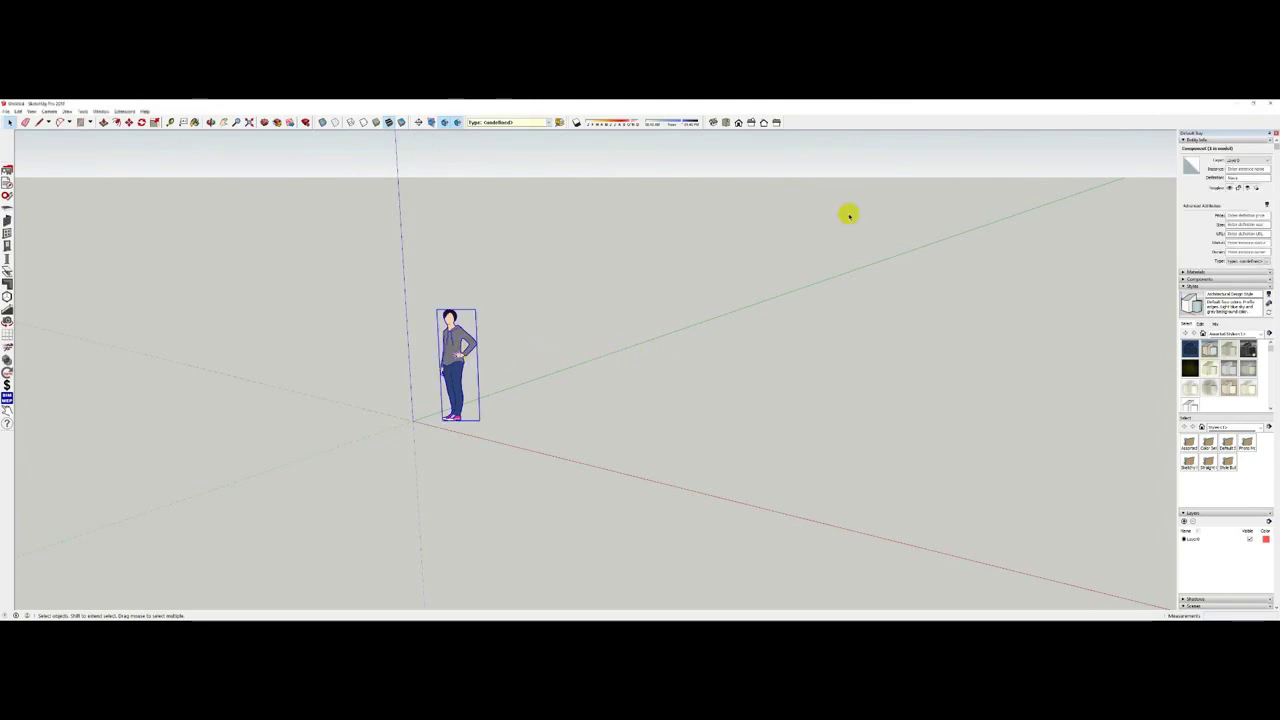
drag(1229, 131, 752, 215)
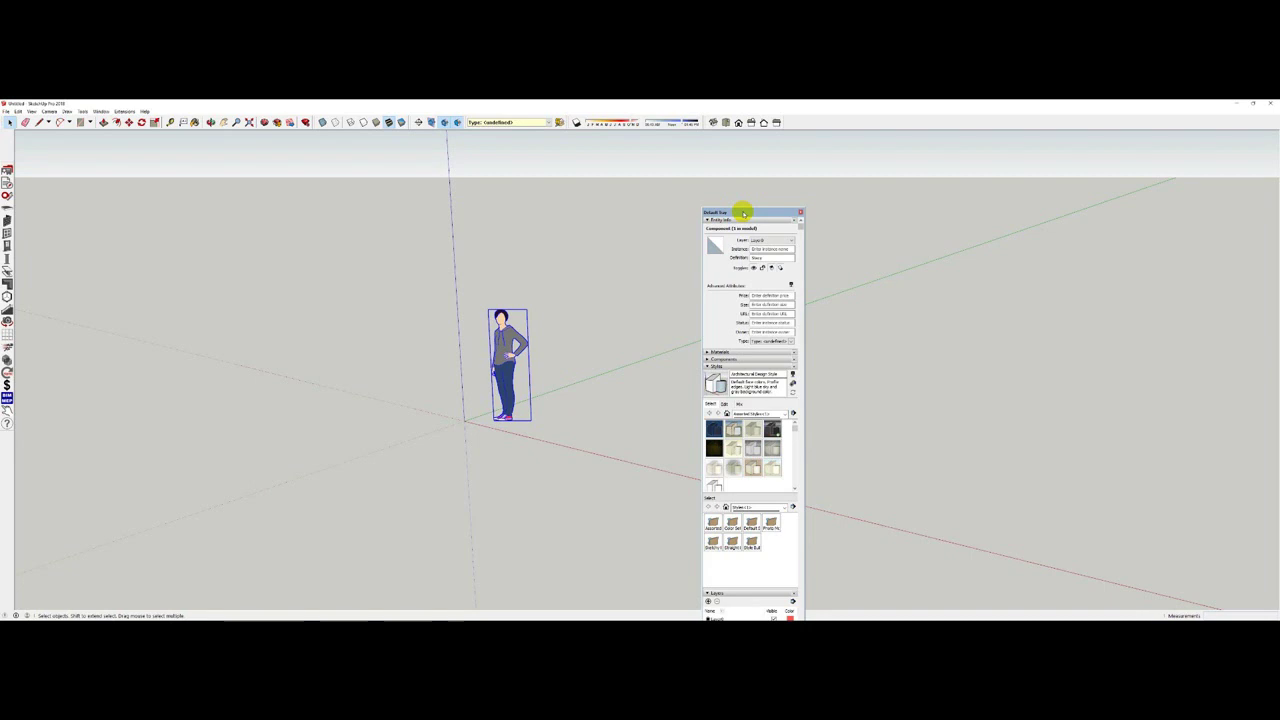
drag(743, 213, 1252, 367)
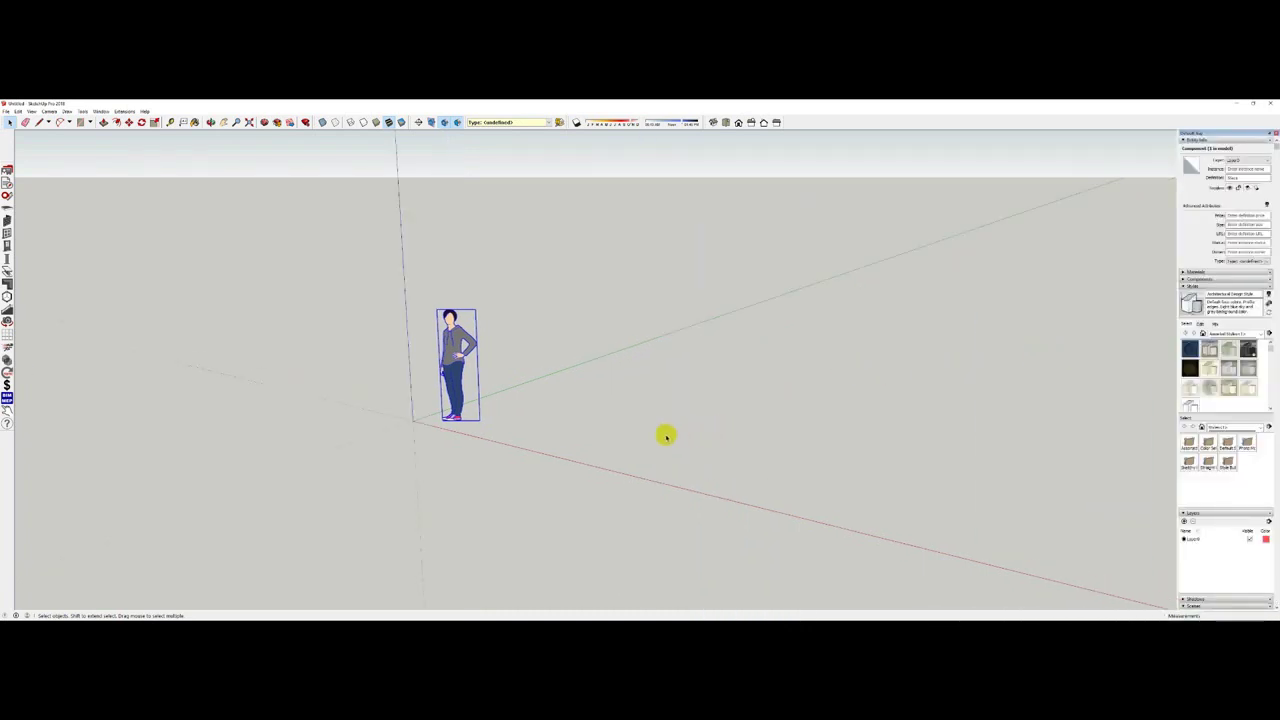
Draw a long rectangle on the ground beside the human figure, with its short side parallel to the red axis.
shift+middle_drag(694, 446, 611, 437)
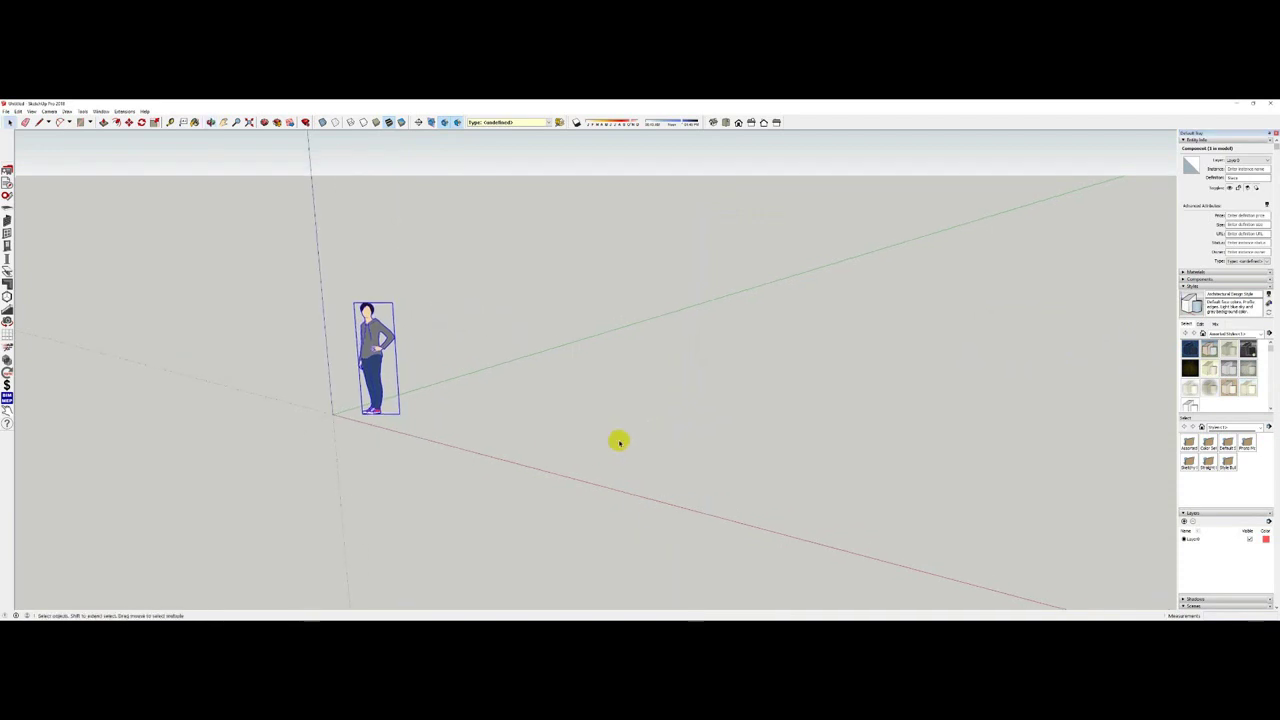
key(r)
click(446, 437)
click(846, 354)
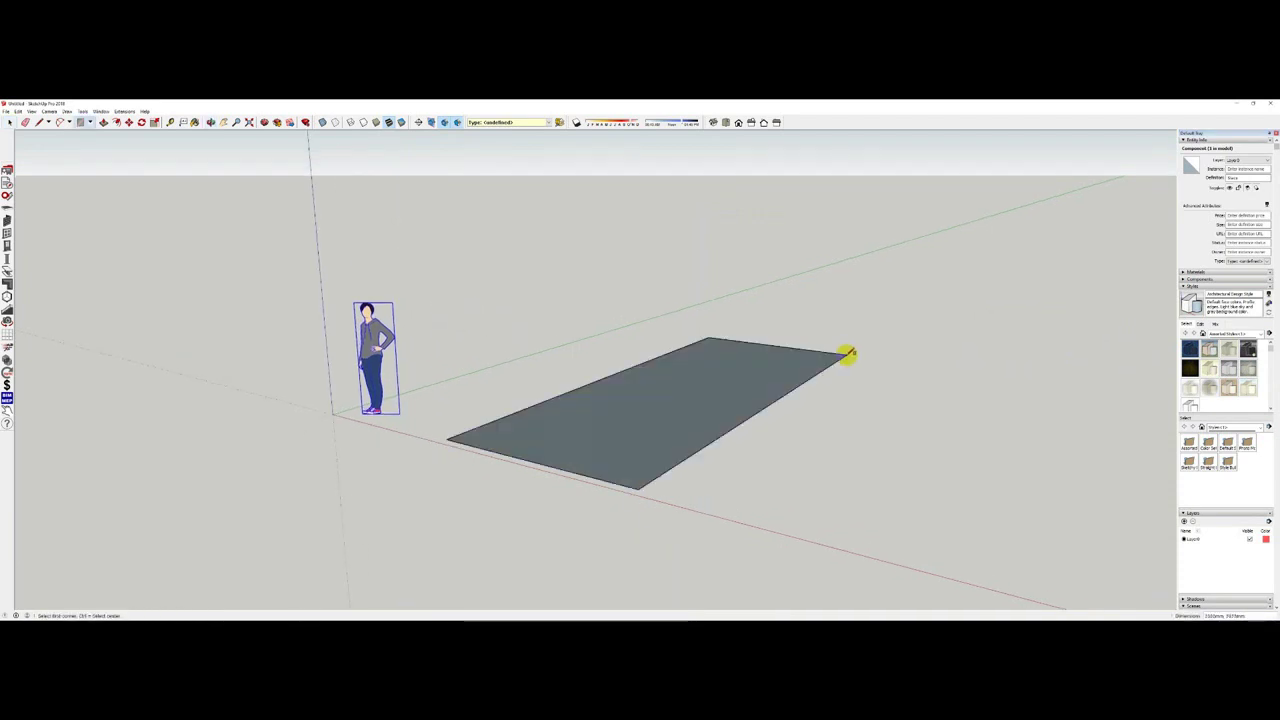
Push/Pull the rectangle upward into a long box slightly taller than the human figure and clear the selection.
key(space)
key(p)
drag(696, 399, 677, 260)
key(space)
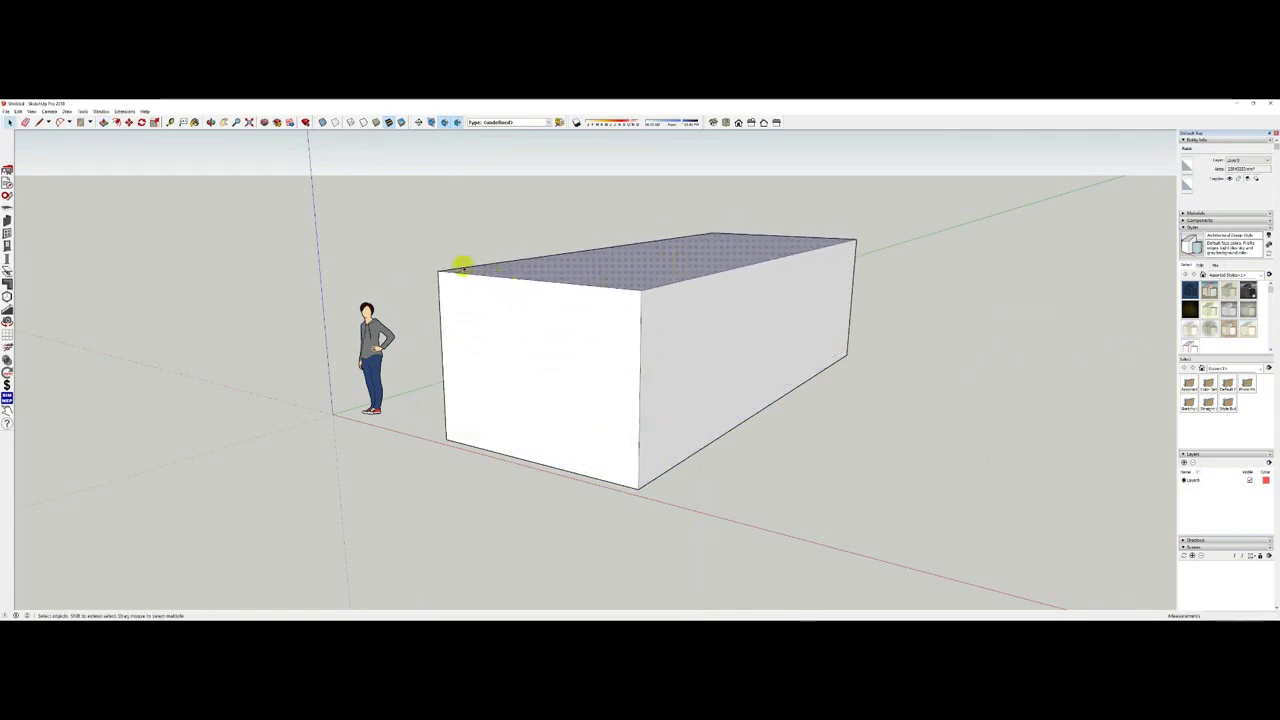
click(440, 225)
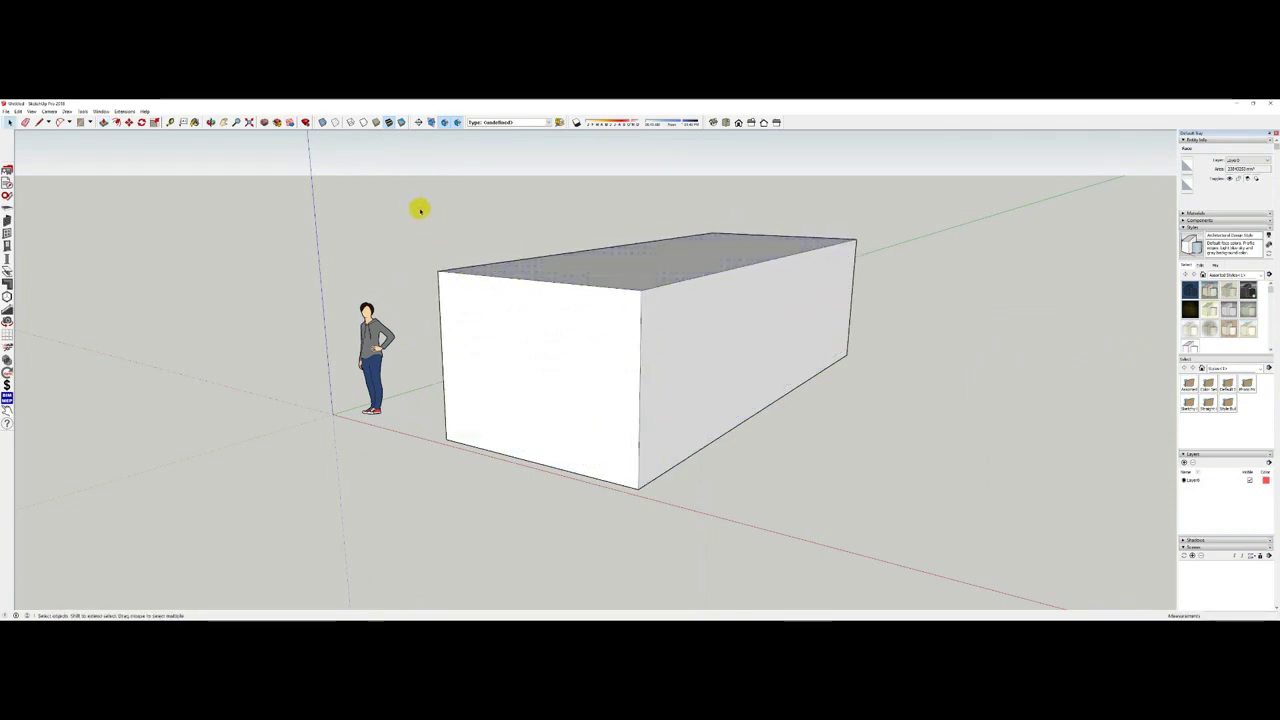
Place a section plane with the symbol AS1 on the long side face of the box and inspect its label.
click(418, 122)
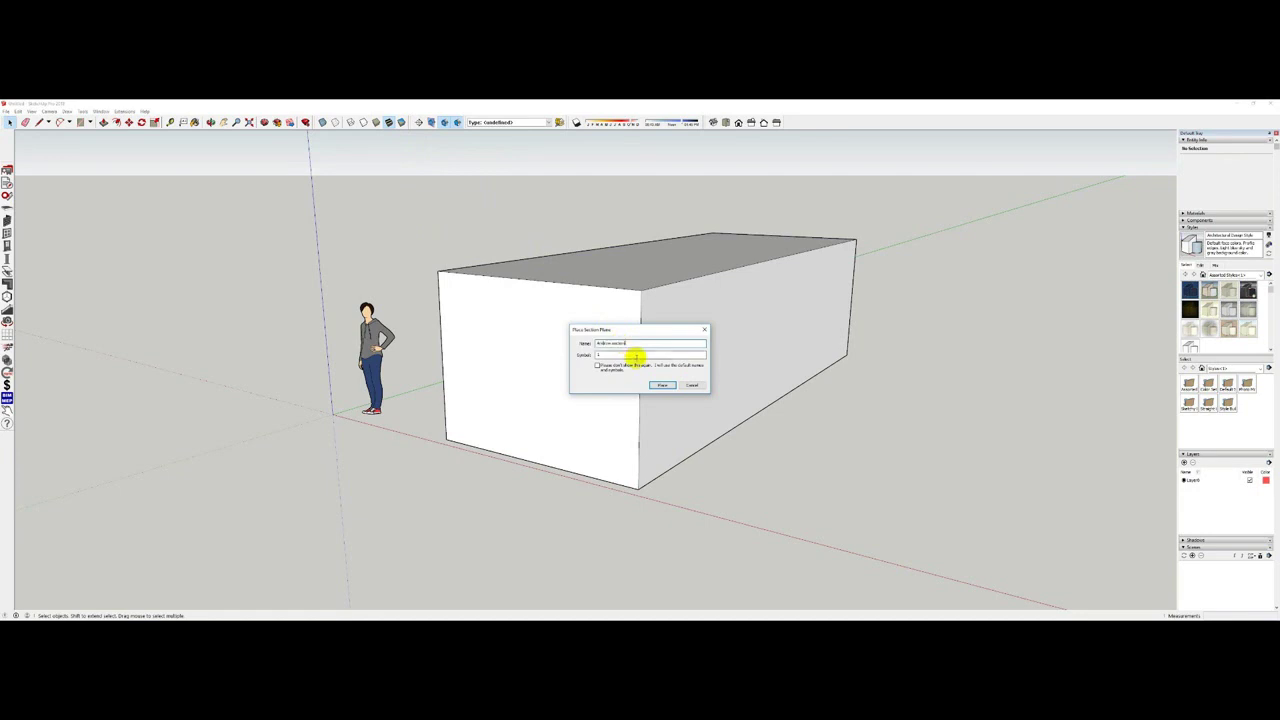
click(600, 355)
click(662, 385)
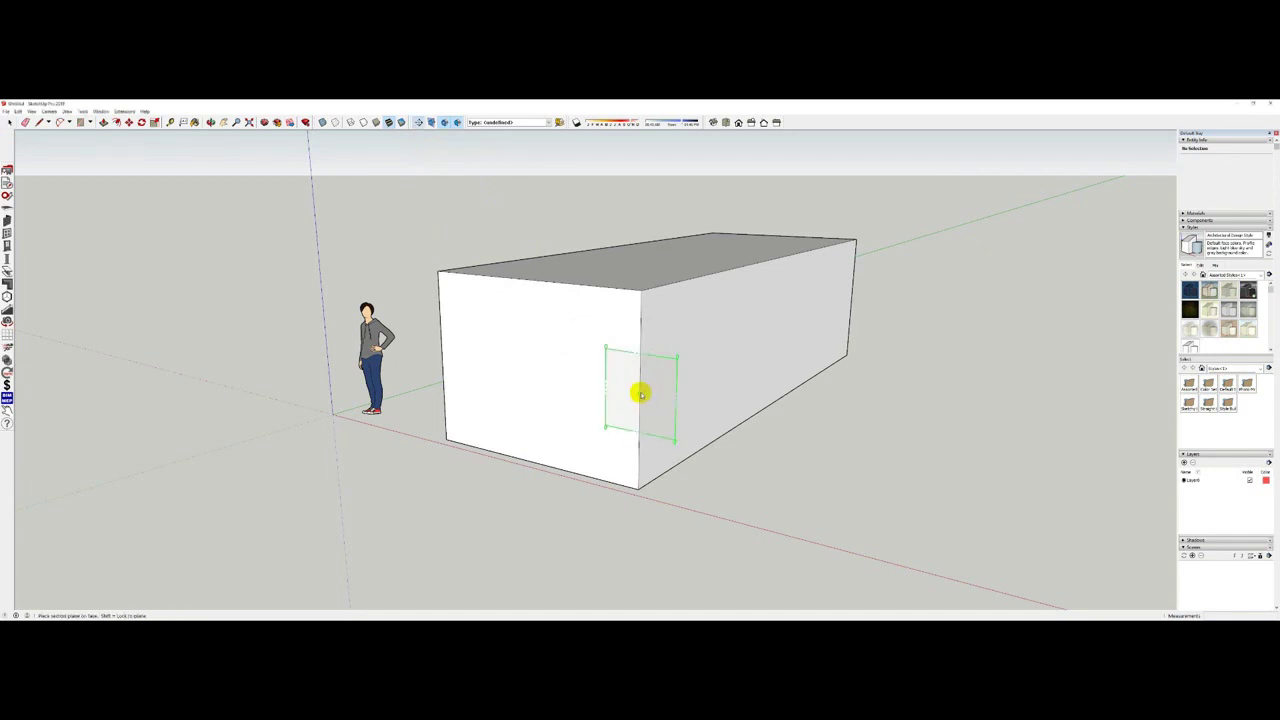
click(652, 386)
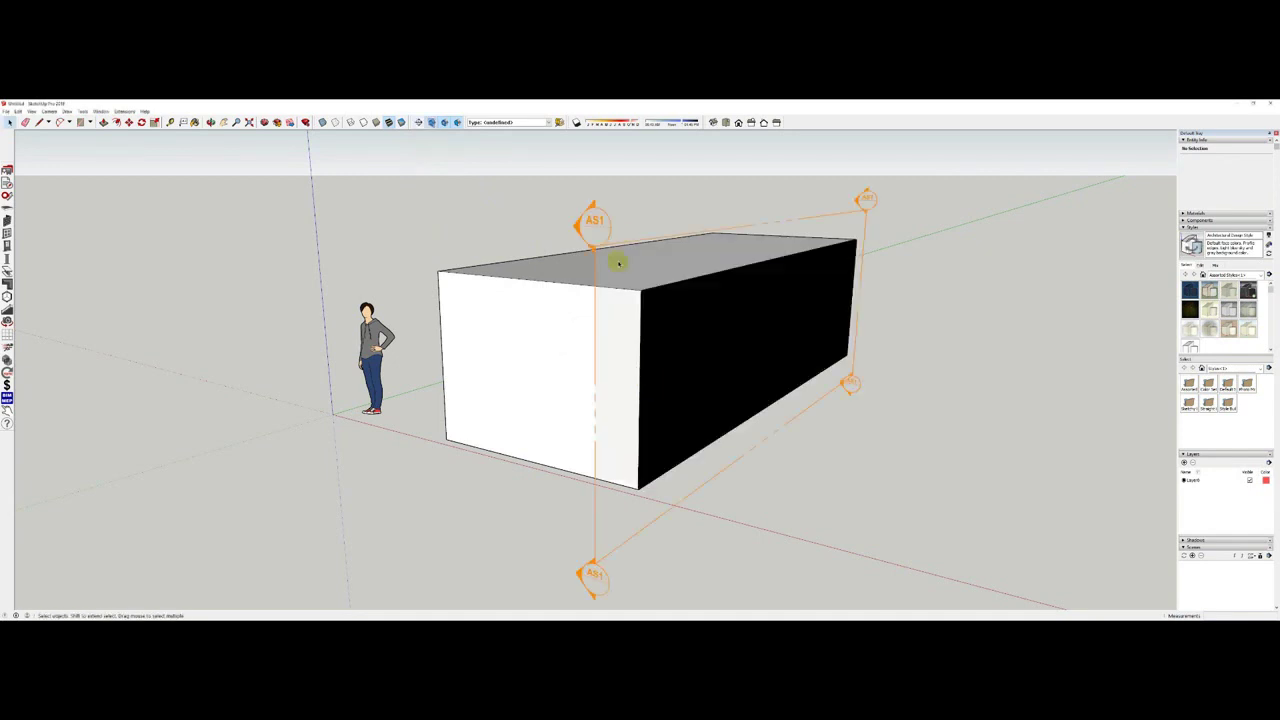
scroll(597, 222, up, 6)
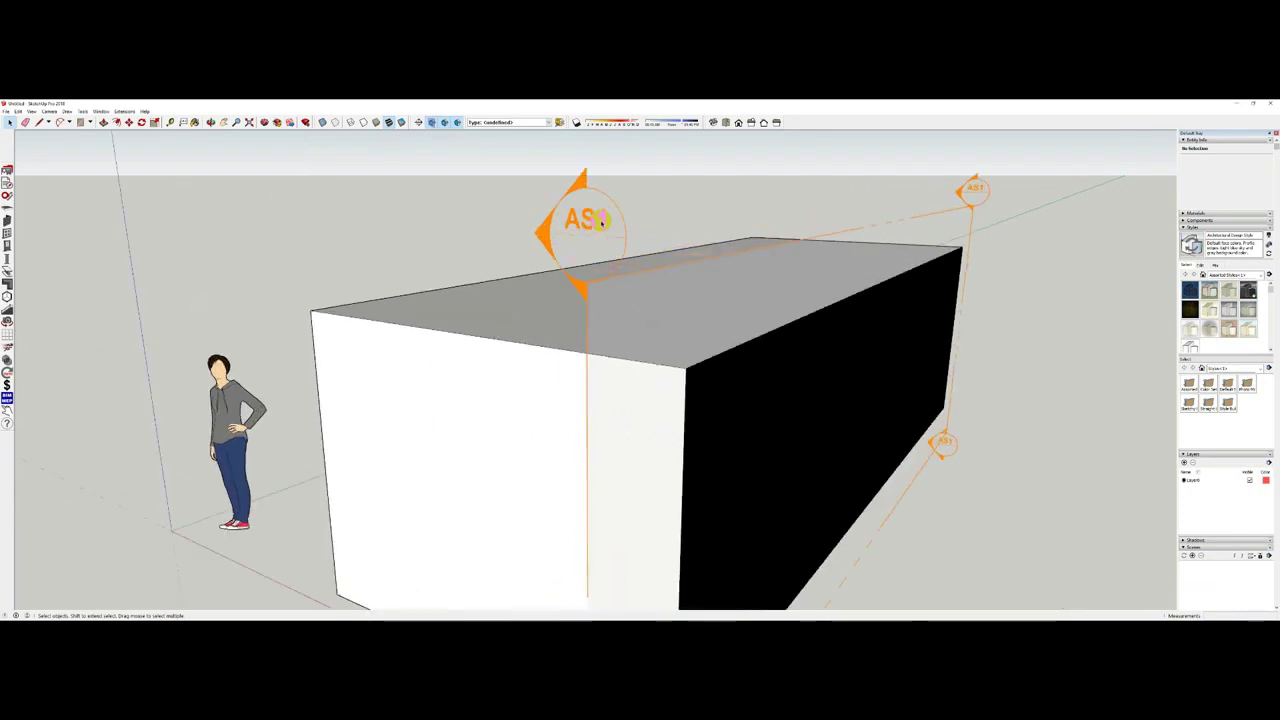
scroll(600, 222, down, 8)
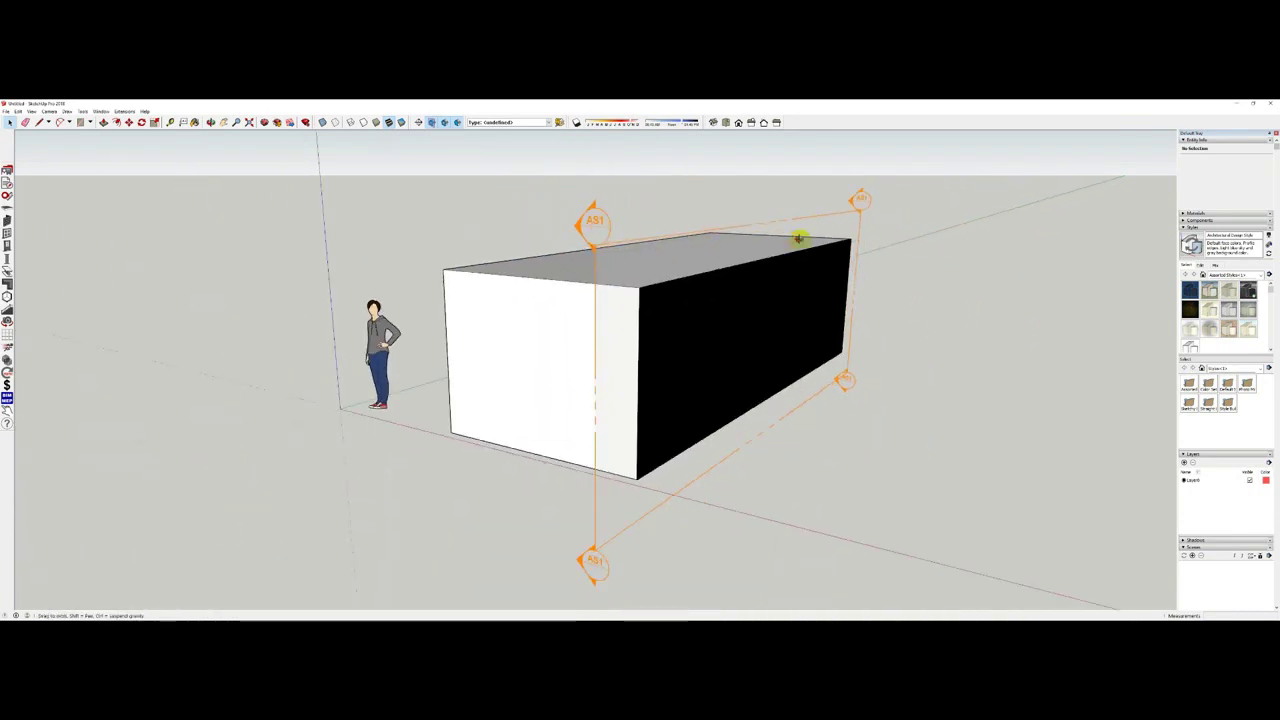
Move the AS1 section plane deep into the box so it cuts parallel to the long side, and delete the plane.
middle_drag(800, 243, 754, 229)
click(745, 221)
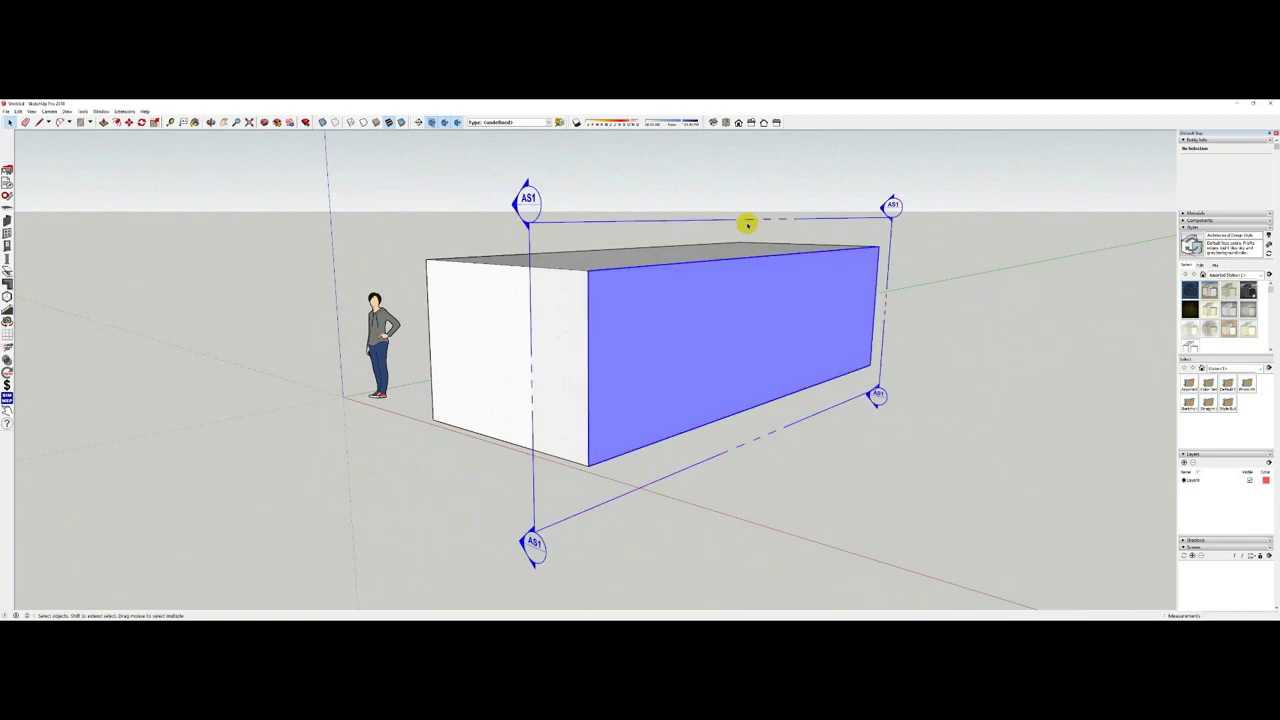
key(m)
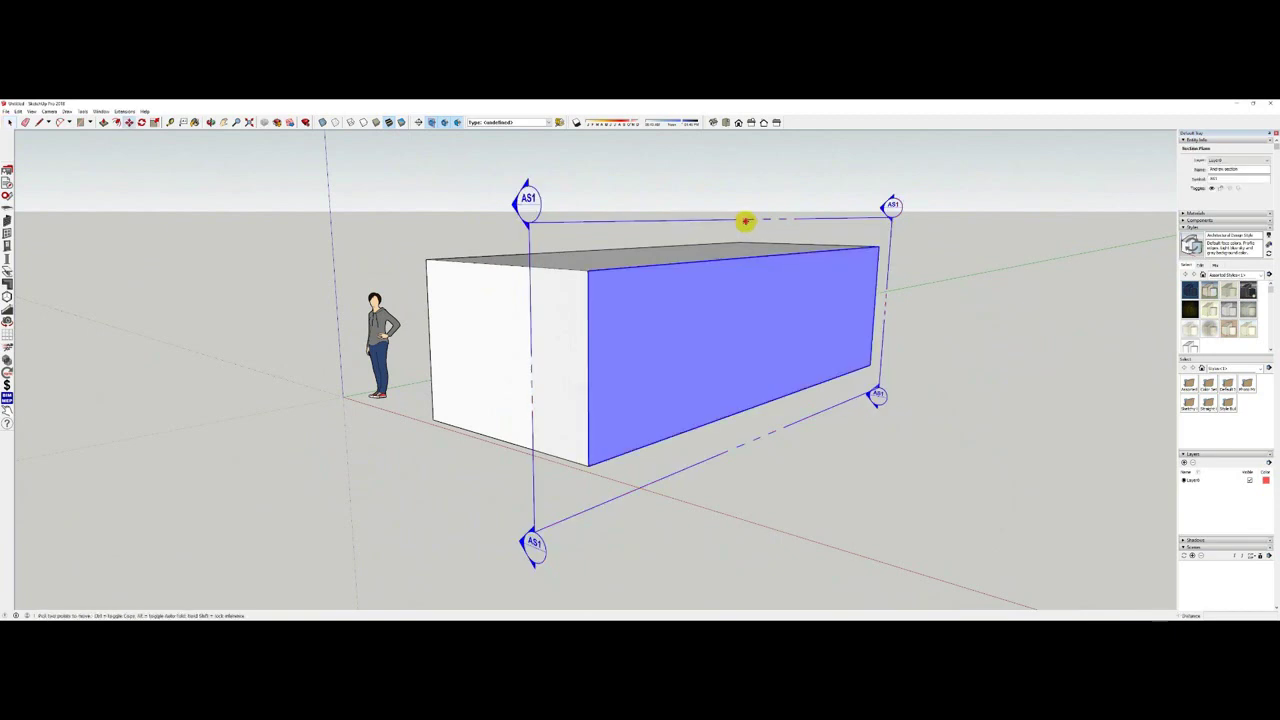
drag(743, 220, 957, 329)
key(space)
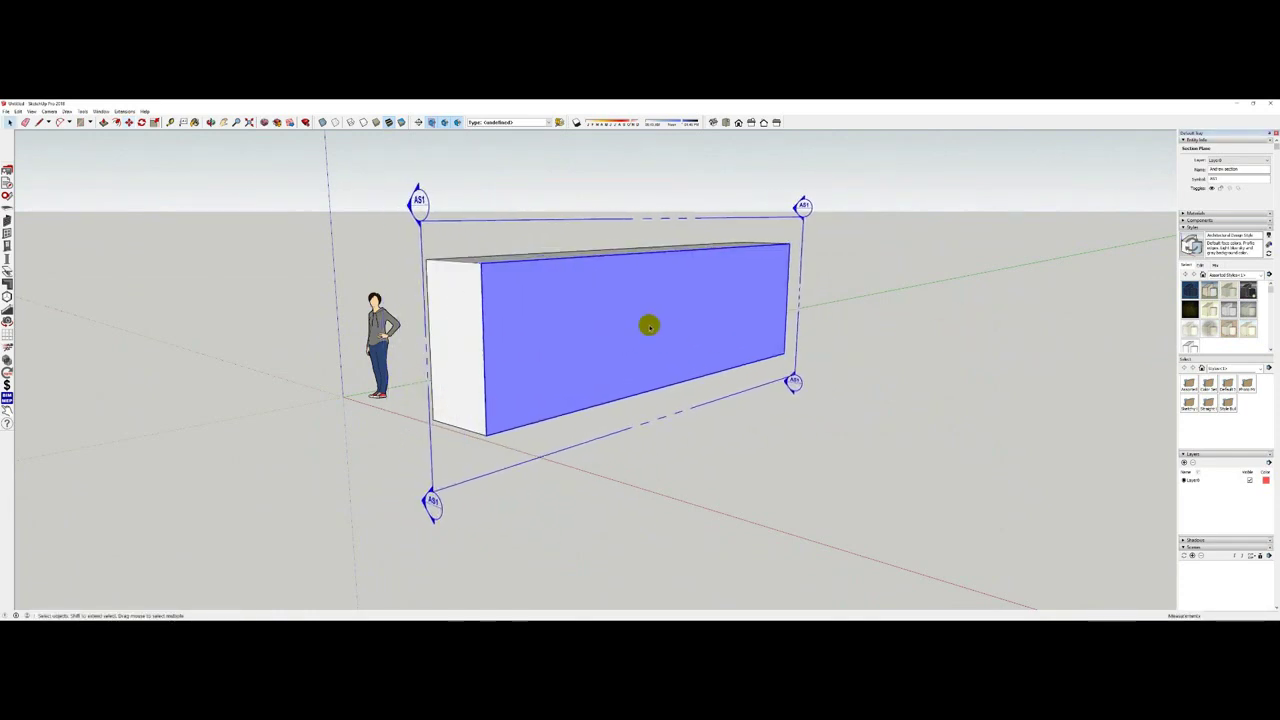
key(Delete)
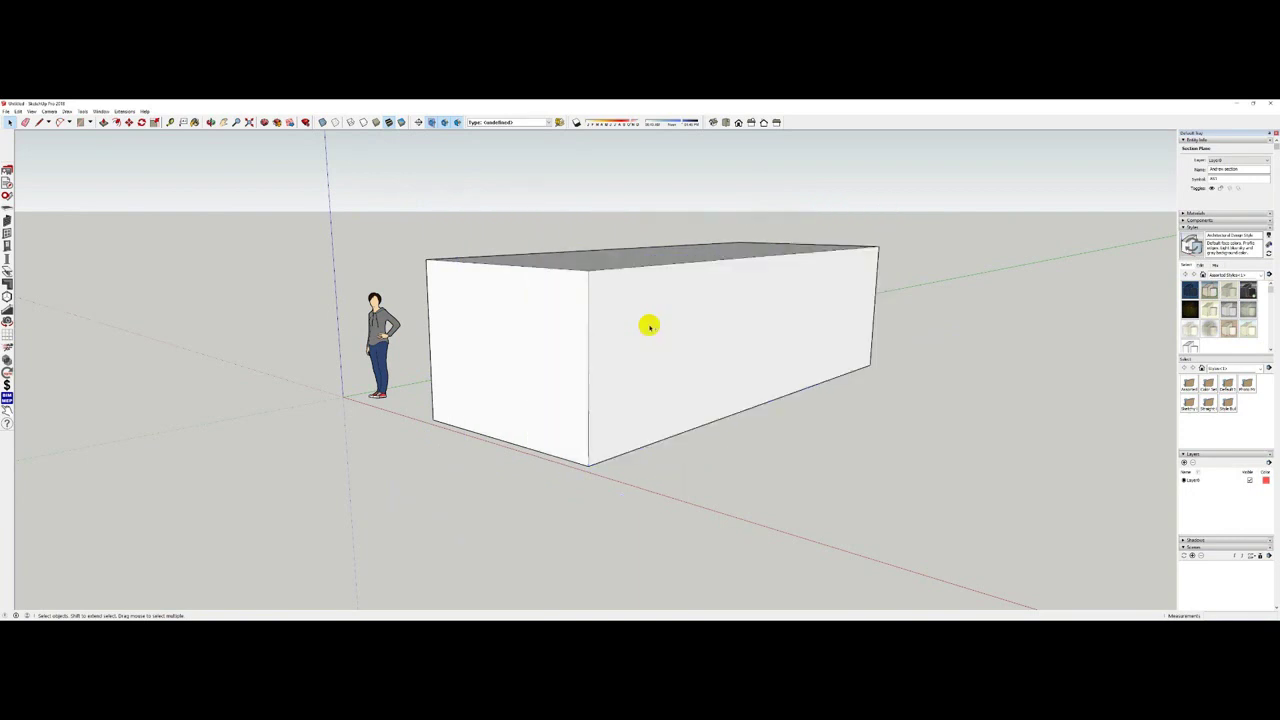
Offset the outline of the box's long side face inward and push the inner face in to hollow out the box.
key(o)
drag(657, 322, 649, 334)
key(f)
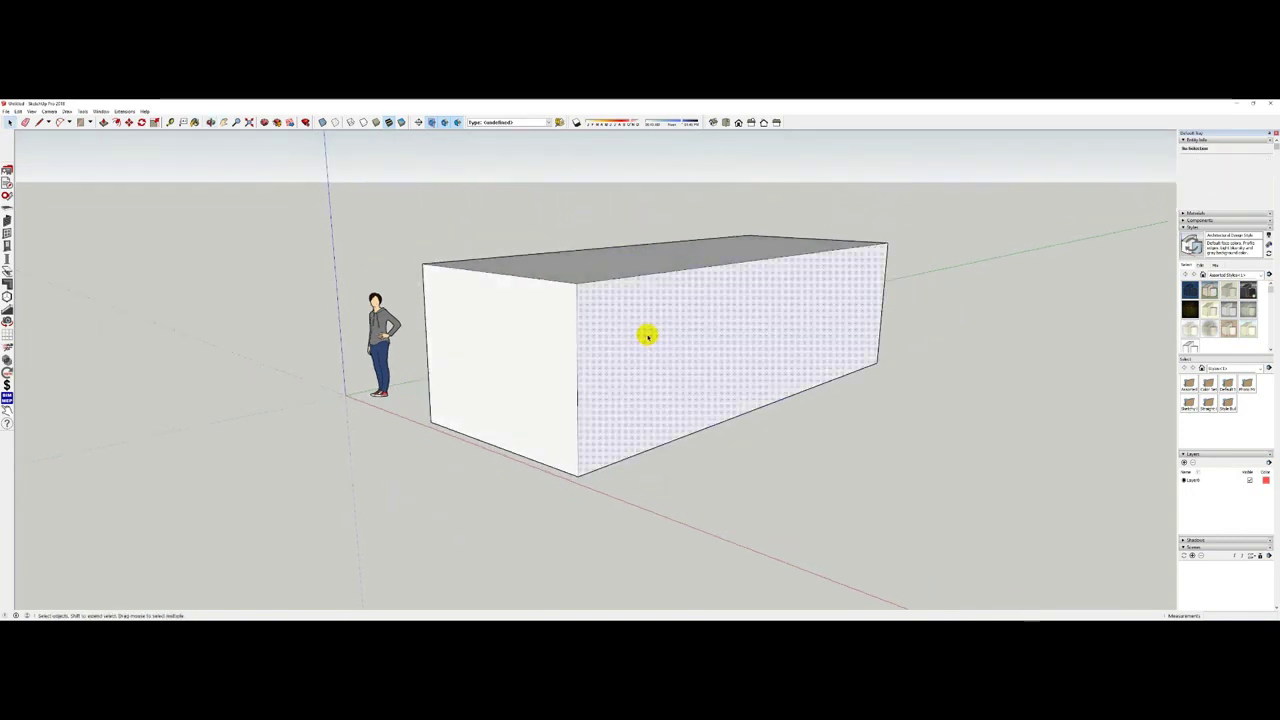
click(649, 334)
click(622, 305)
key(p)
drag(683, 341, 612, 341)
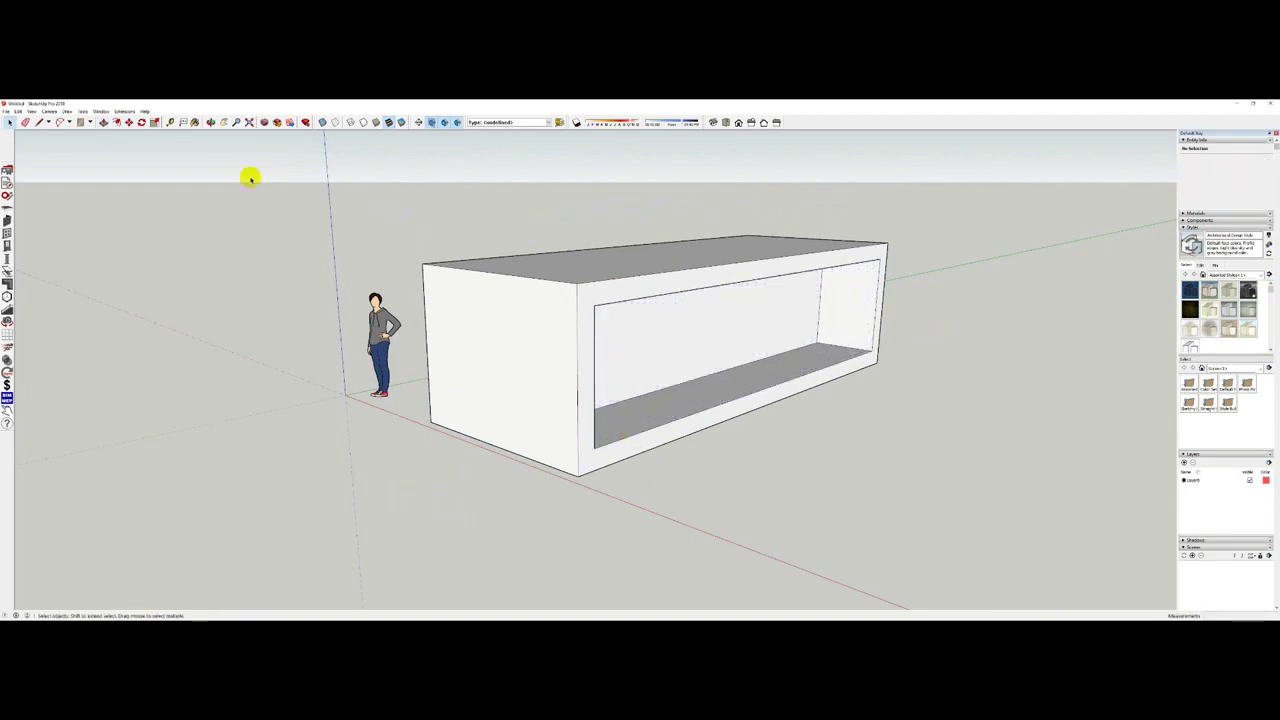
key(space)
Begin a new section plane and try to assign "ceiling" as its symbol.
click(420, 122)
click(589, 292)
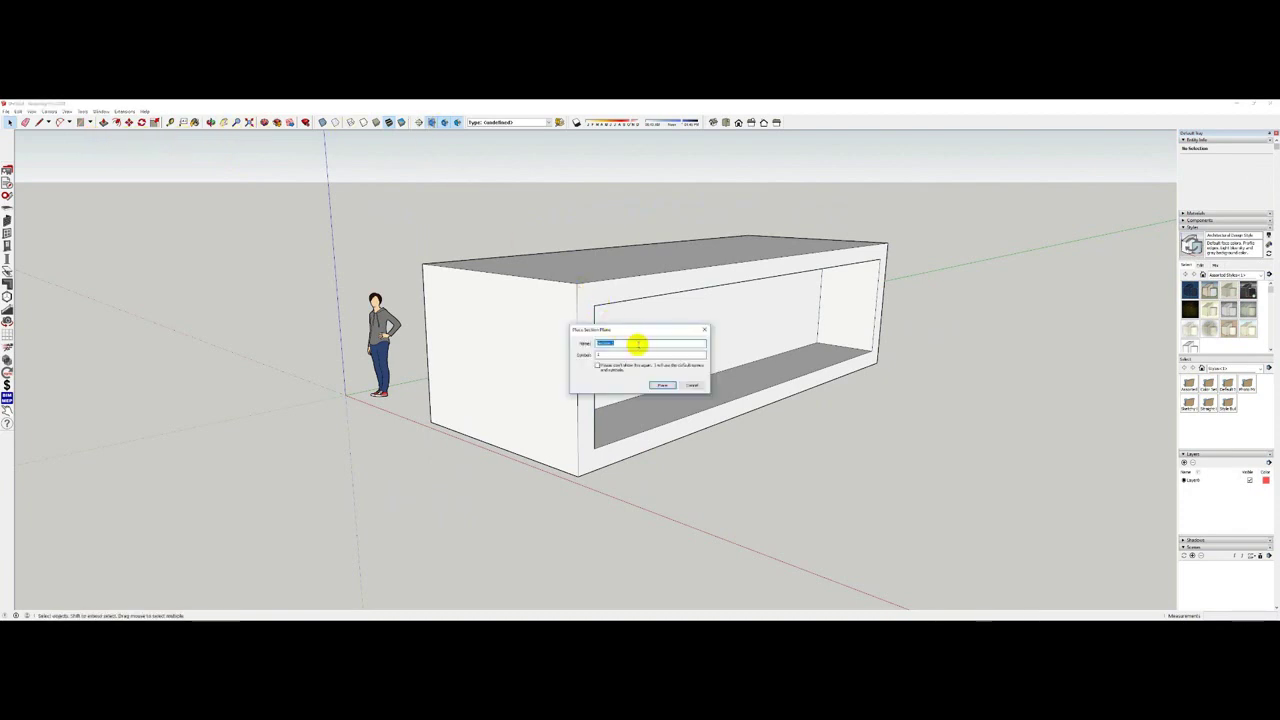
key(Tab)
text(ceiling)
click(658, 385)
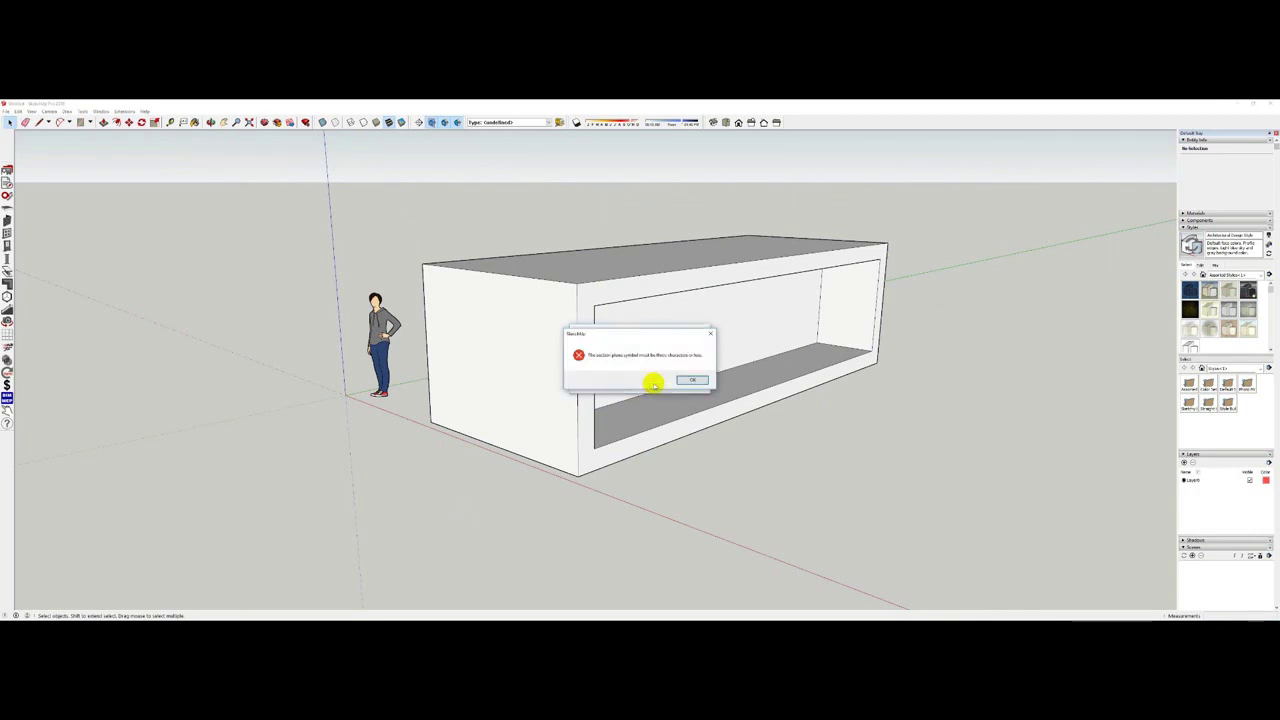
click(688, 381)
Set the section plane's symbol to fgh and place the plane on the frame around the box's opening.
click(605, 355)
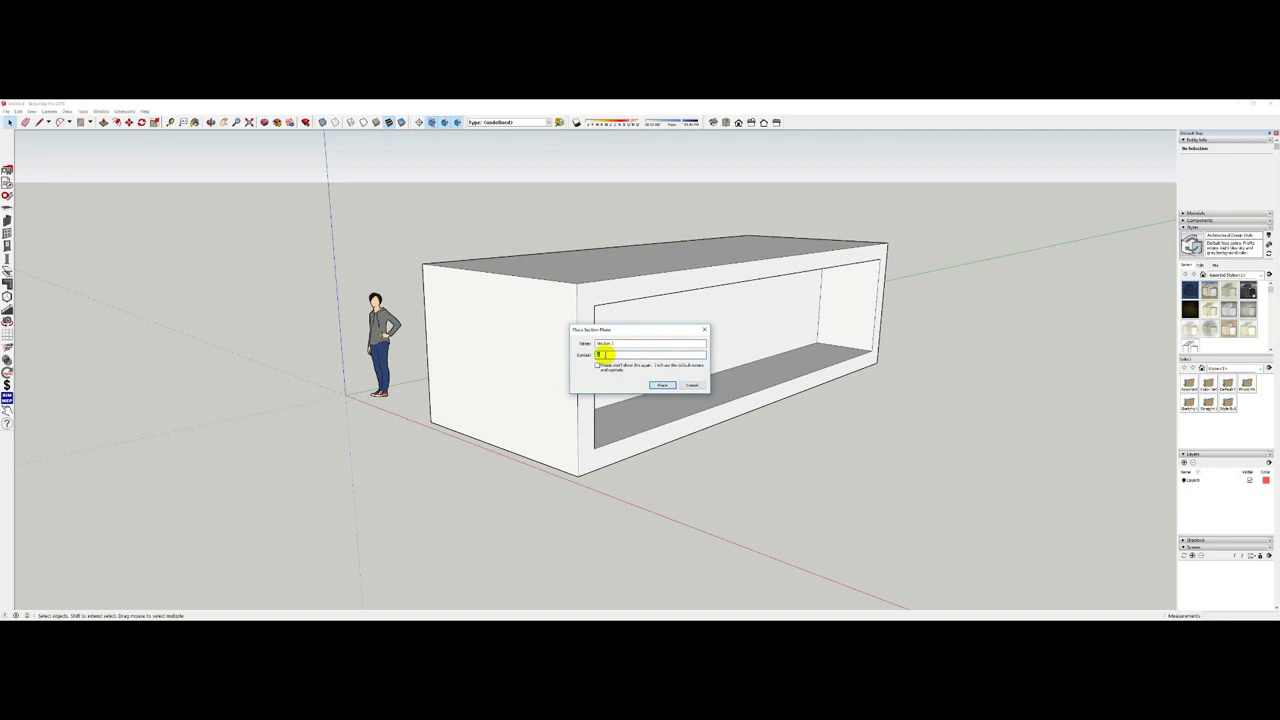
click(661, 385)
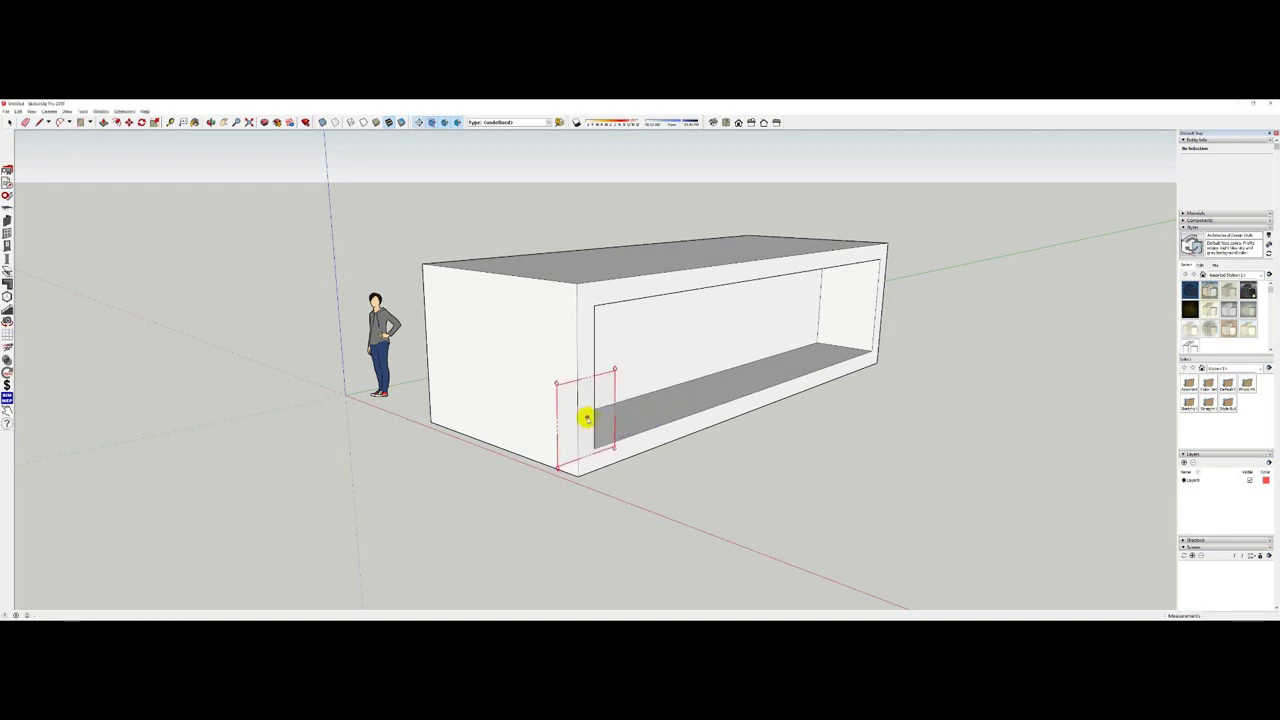
click(586, 421)
Move the section plane a short distance into the hollow box.
middle_drag(683, 354, 620, 314)
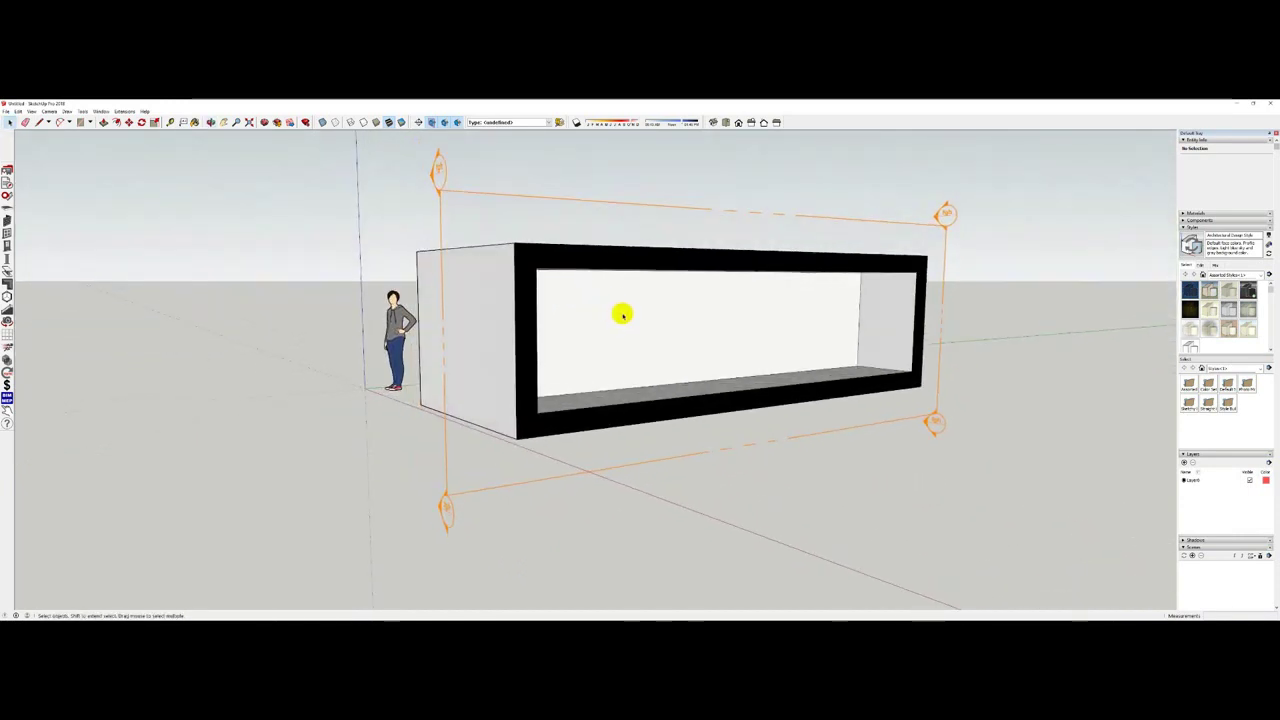
click(496, 480)
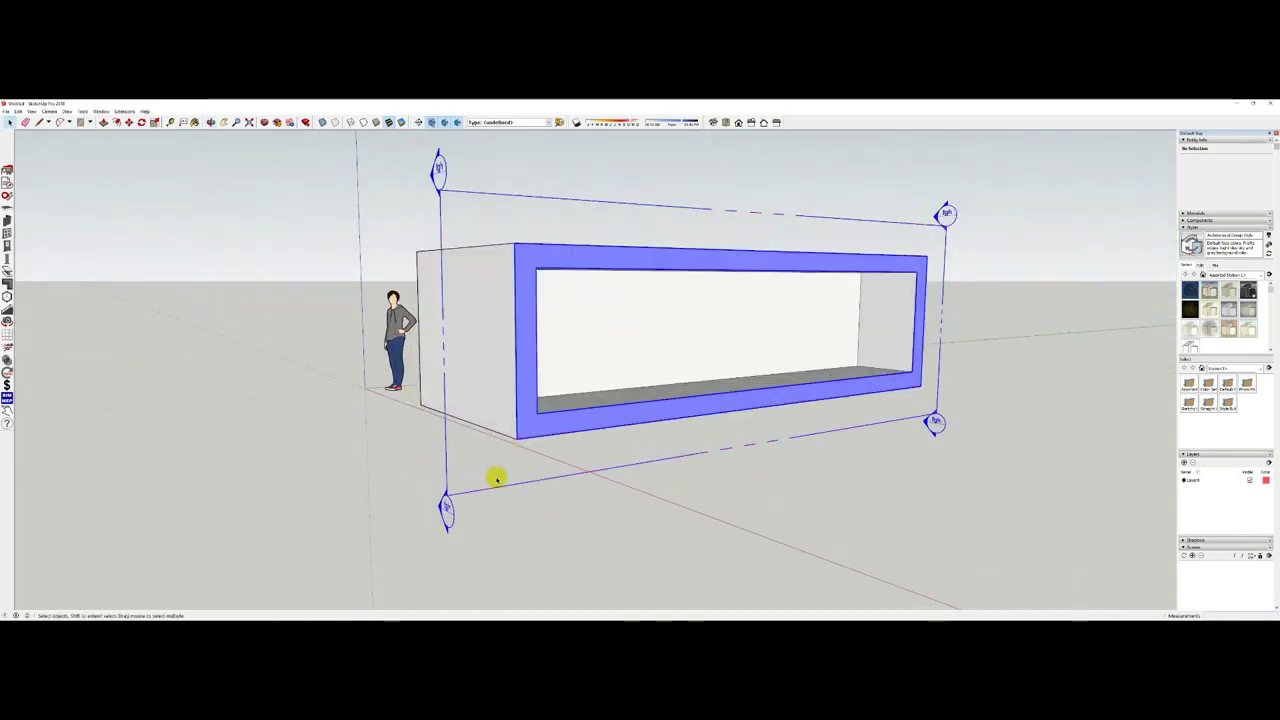
key(m)
mouse_move(506, 480)
mouse_down()
mouse_move(457, 463)
mouse_move(522, 478)
mouse_move(506, 474)
mouse_up()
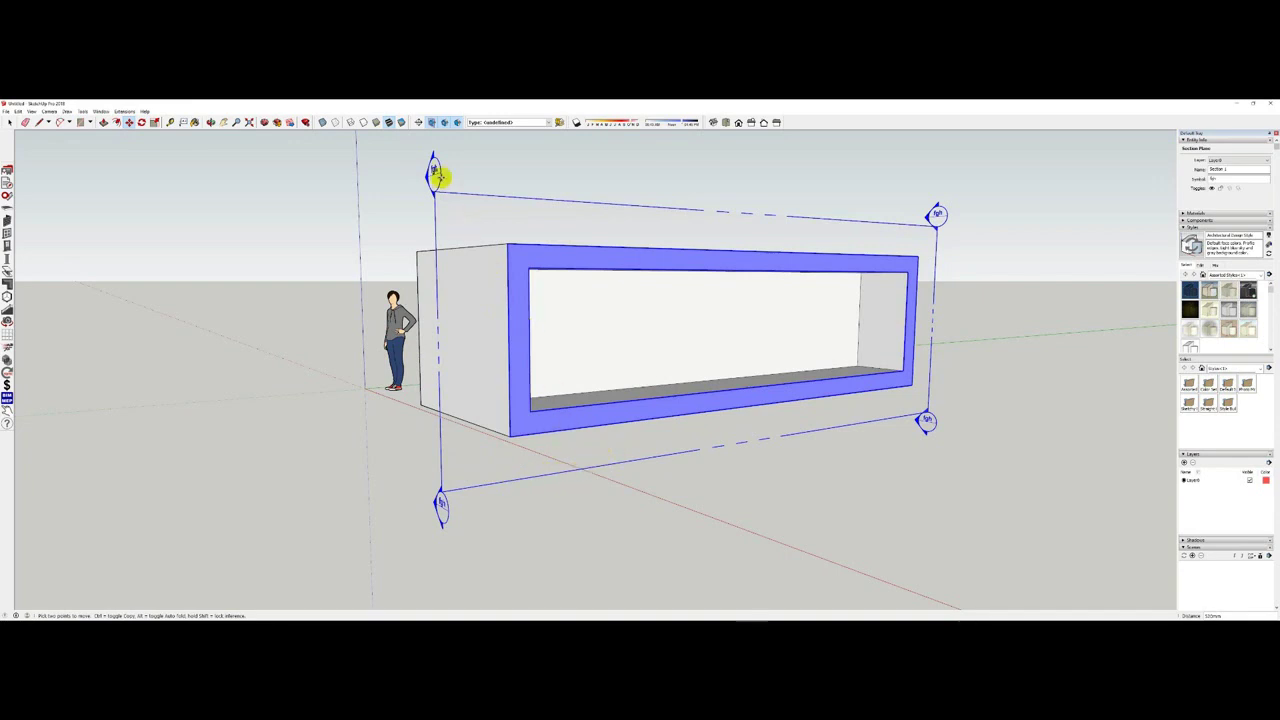
Turn the style's Section Fill off and back on.
middle_drag(457, 266, 497, 277)
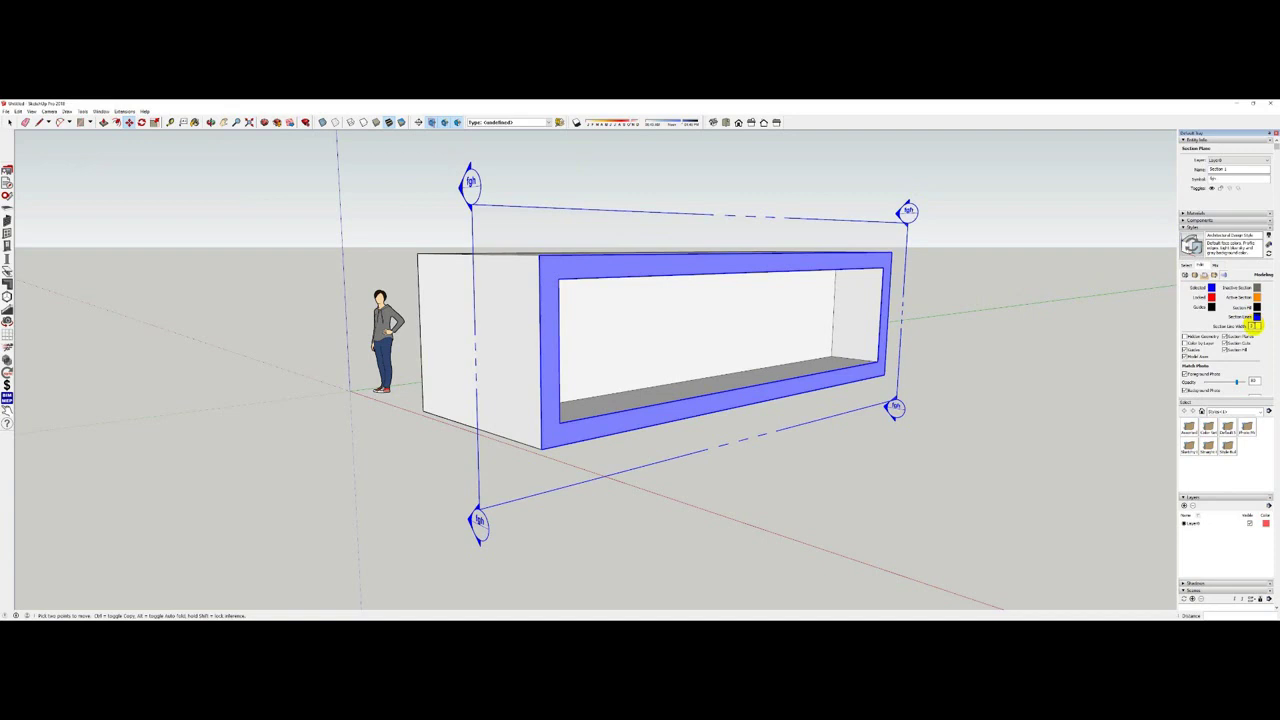
click(1224, 350)
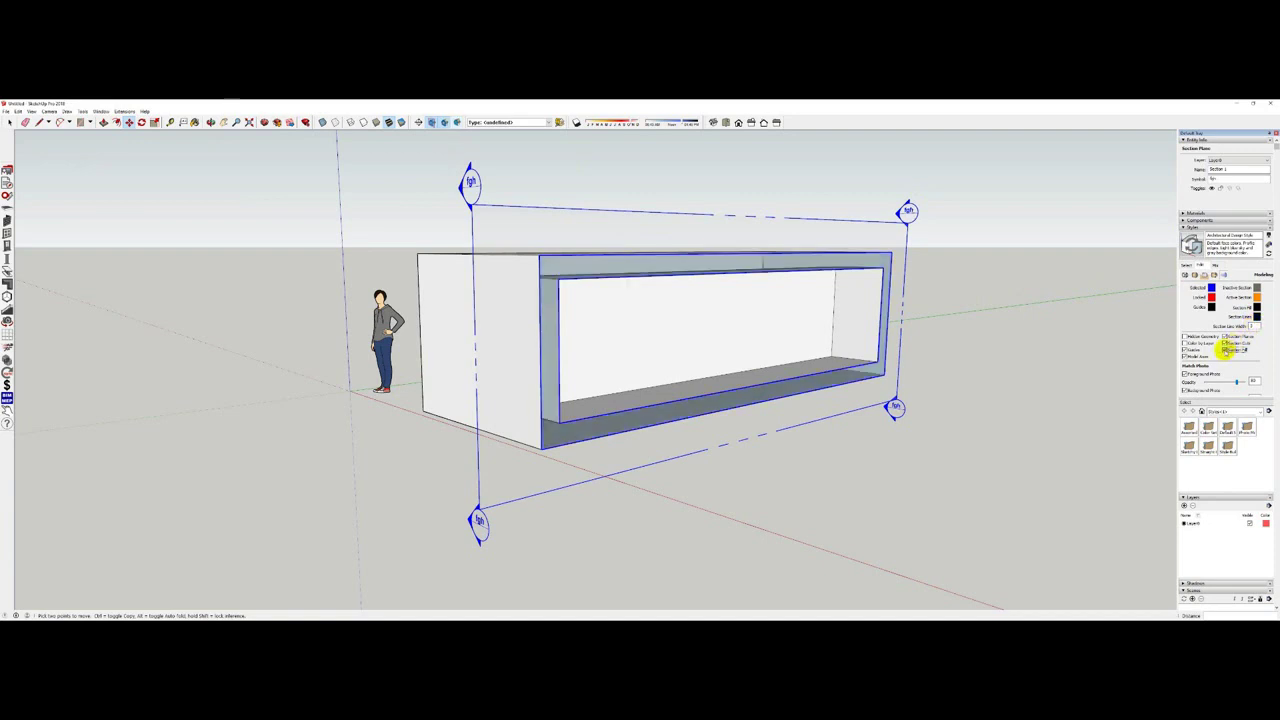
click(1224, 350)
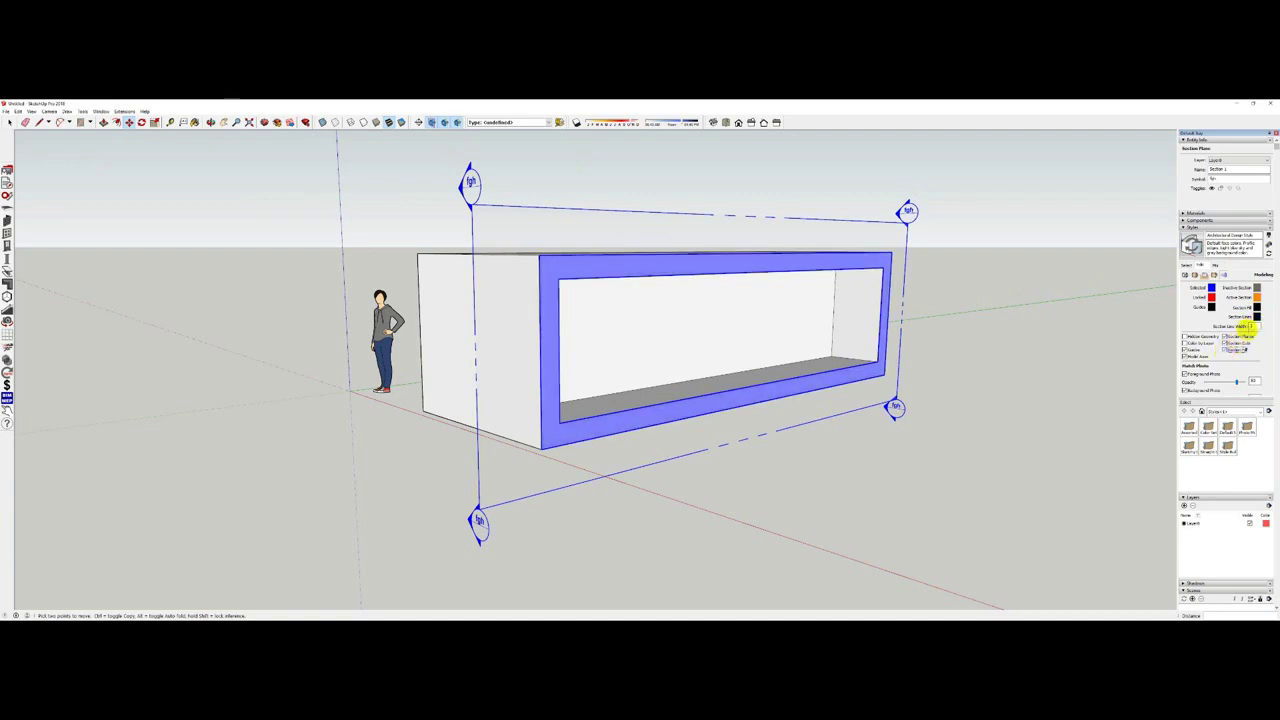
Change the style's Section Fill color to a dark magenta-pink and deselect the section plane.
click(1257, 308)
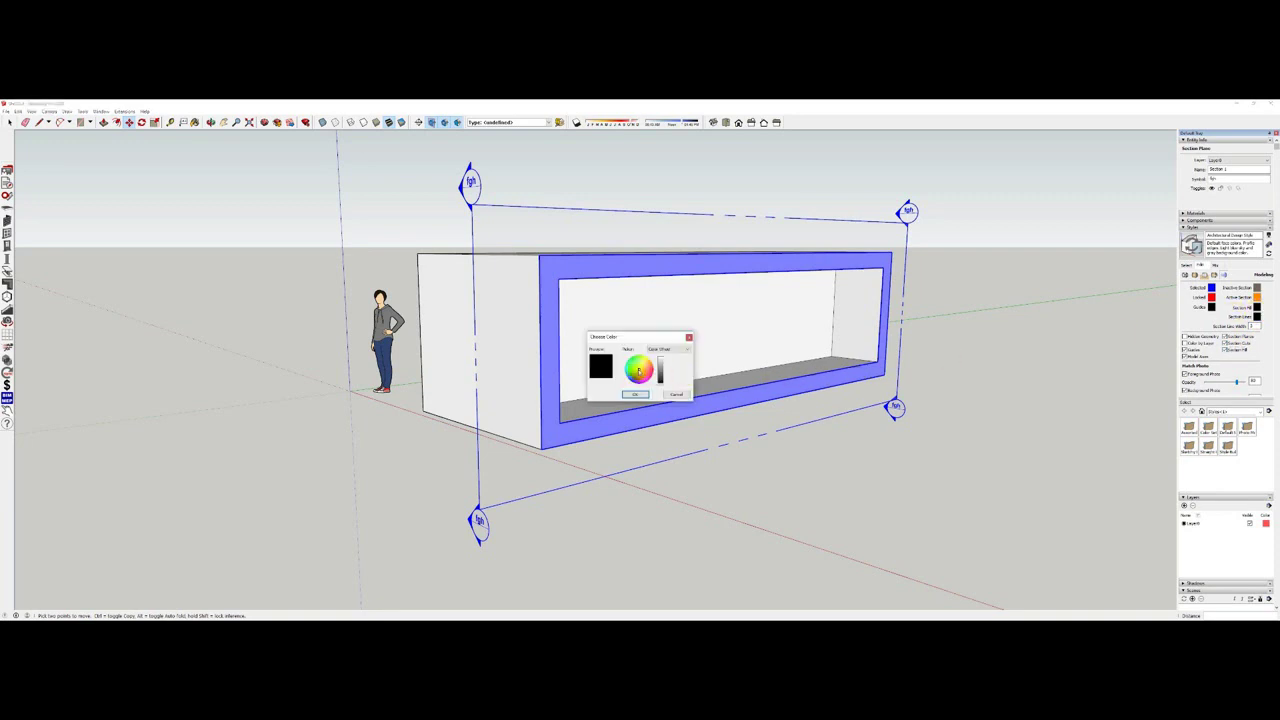
click(638, 370)
drag(662, 383, 663, 367)
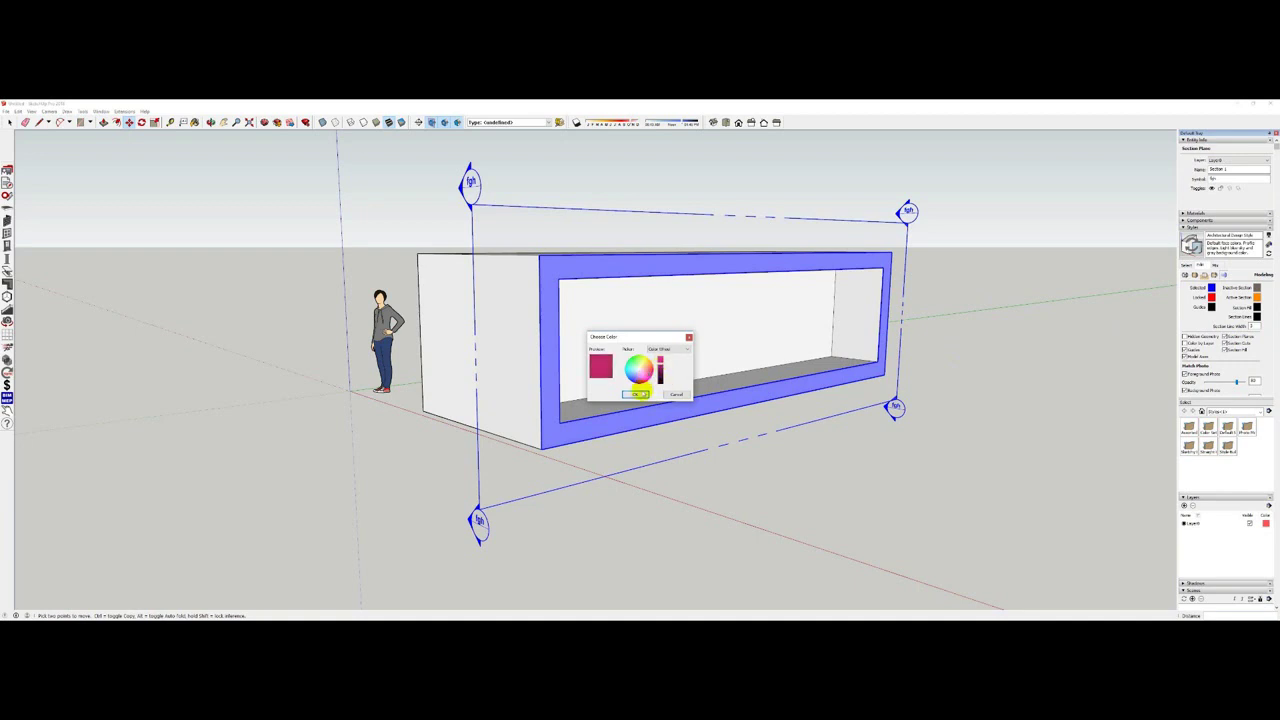
click(634, 394)
click(763, 483)
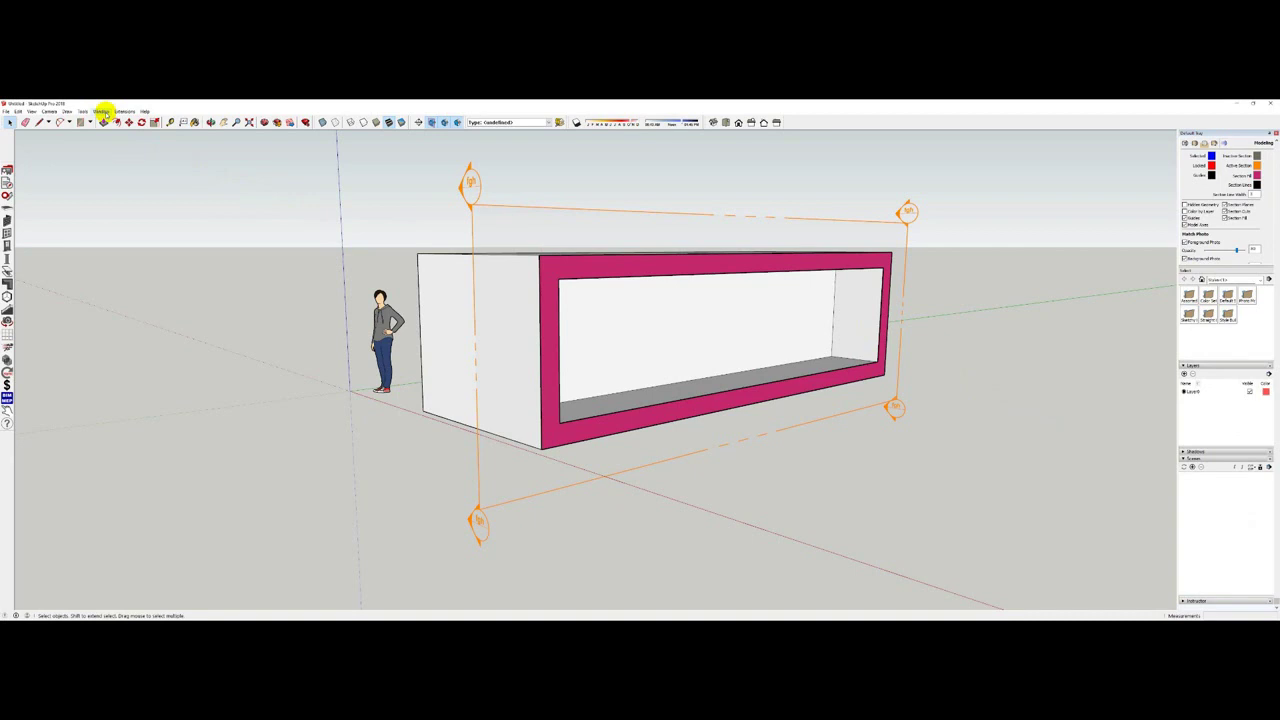
Show the Outliner in the Default Tray and select the Section 1 plane from its list.
click(102, 111)
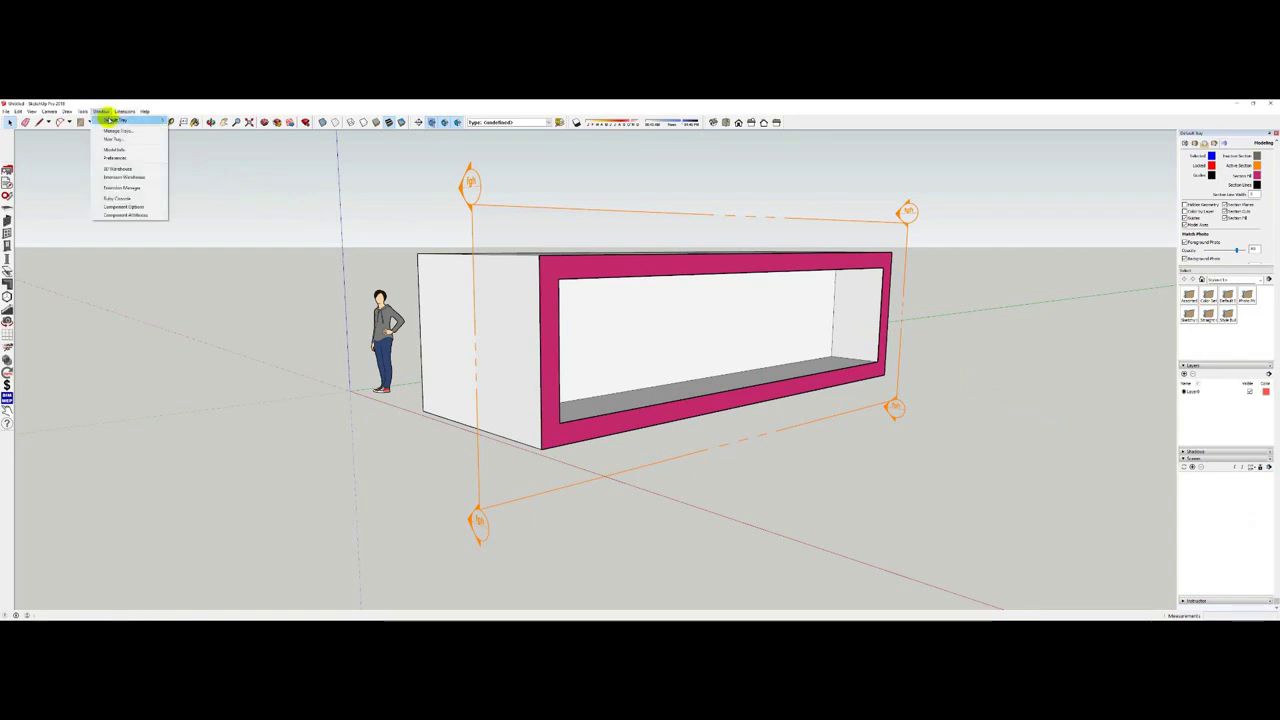
mouse_move(110, 120)
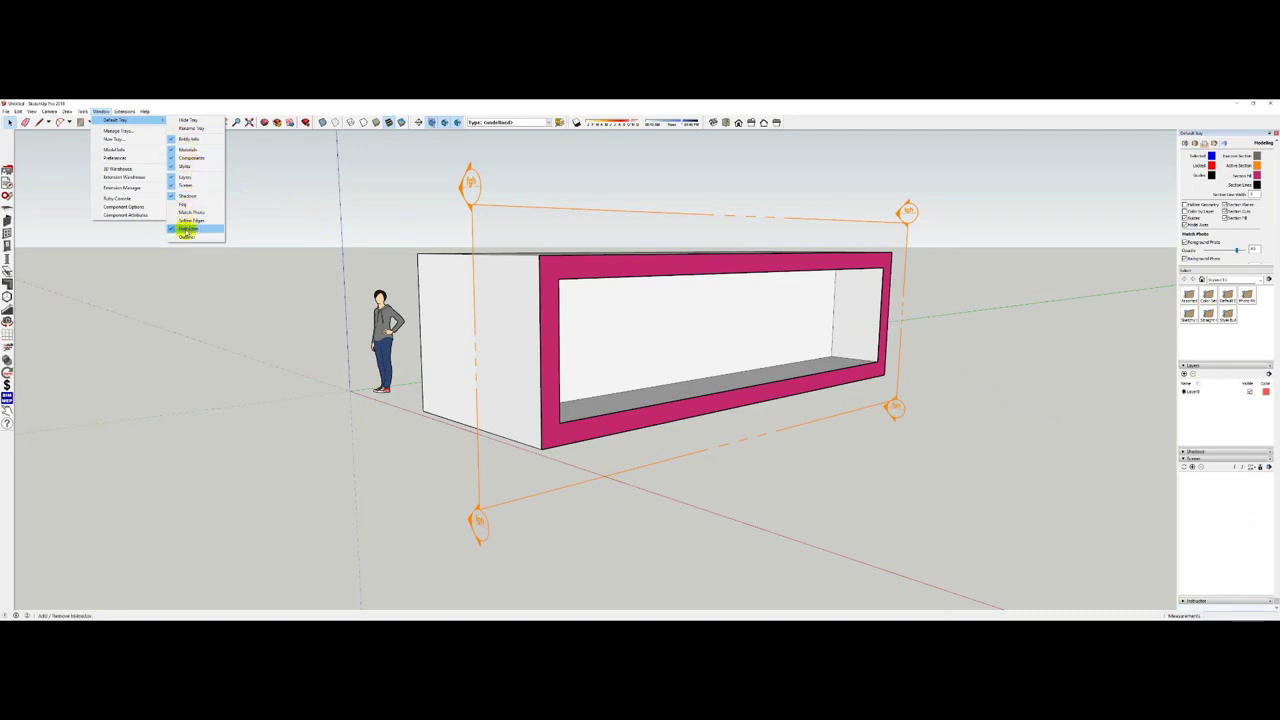
click(187, 236)
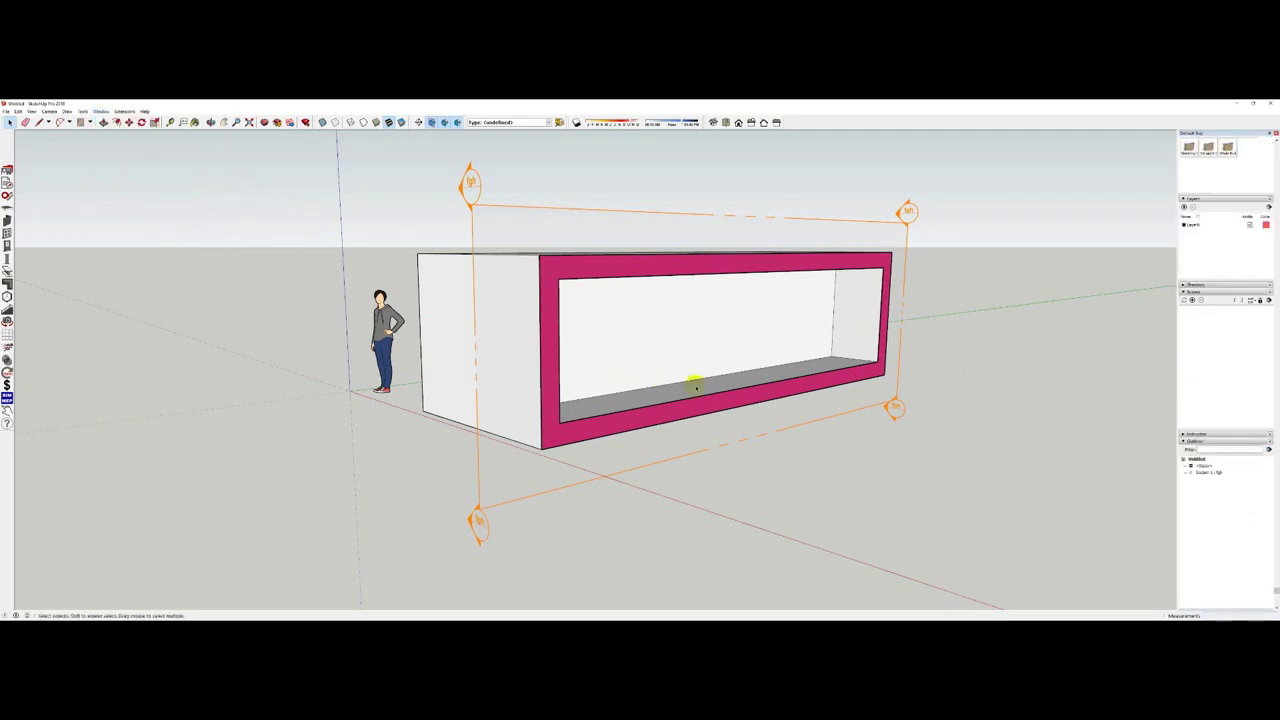
click(1200, 450)
click(1206, 472)
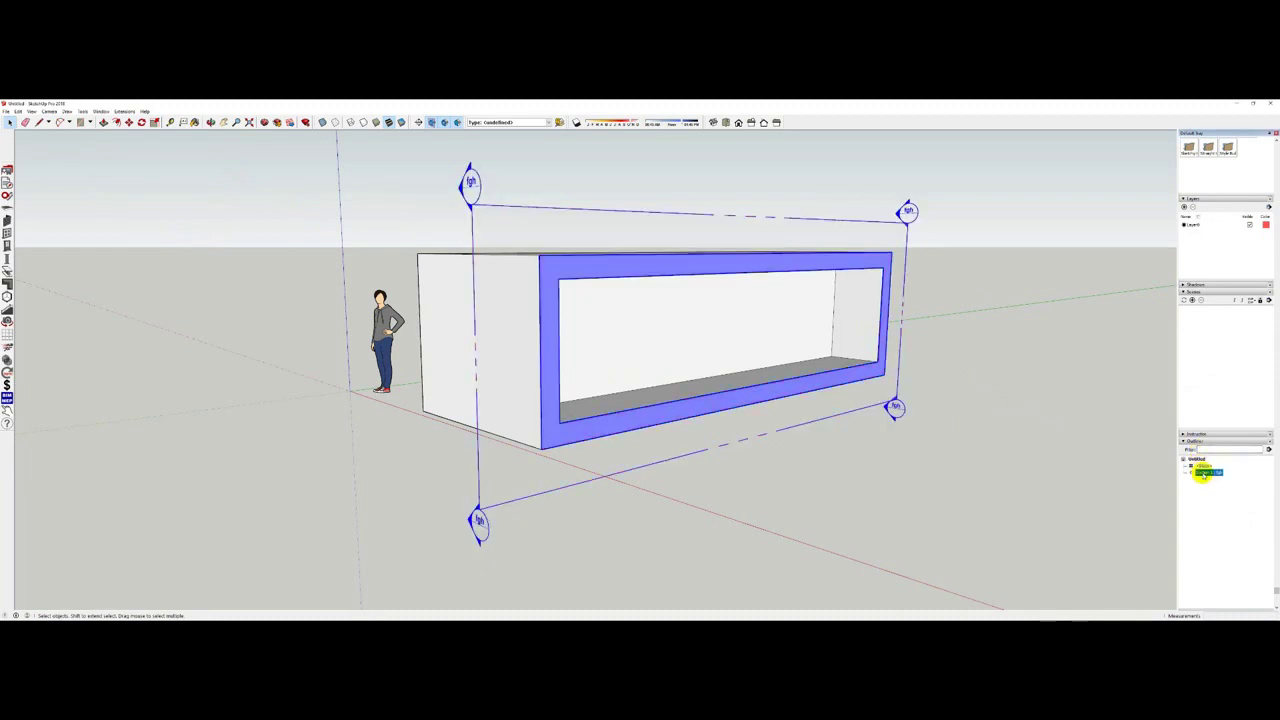
Deselect the current section plane and place a second one on the box's end face with the symbol gfd.
click(940, 461)
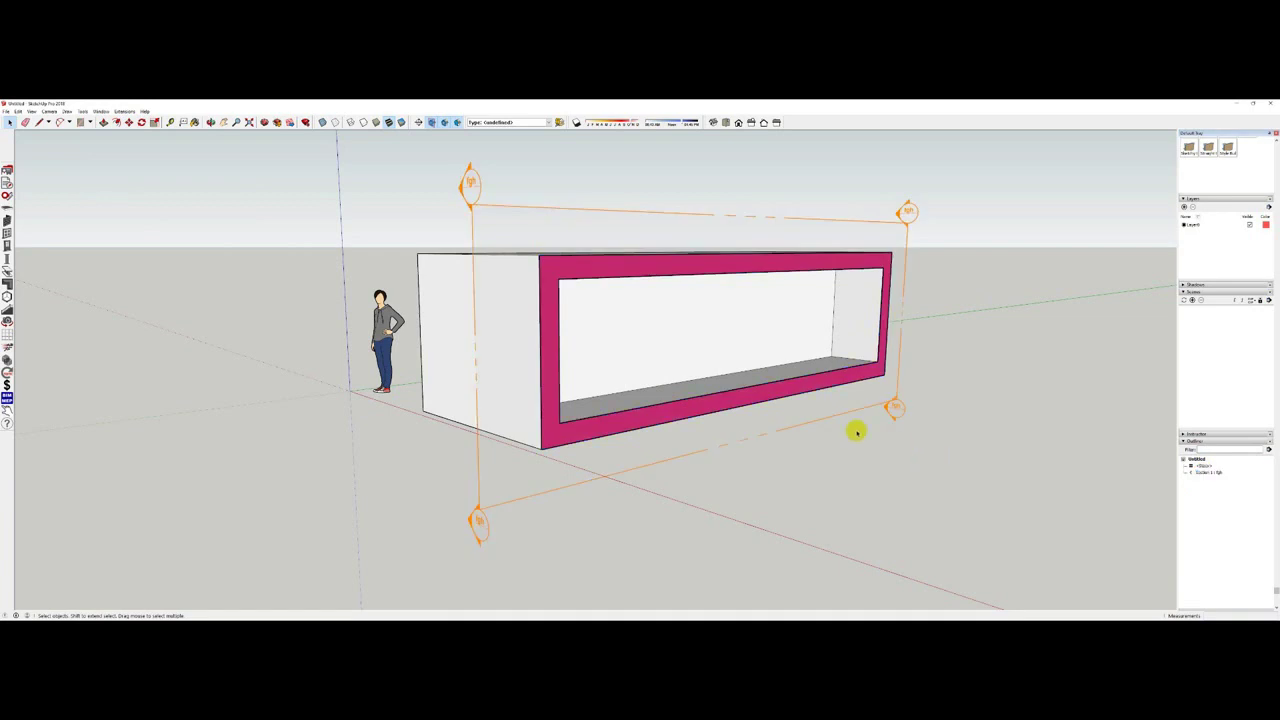
middle_drag(857, 431, 1037, 467)
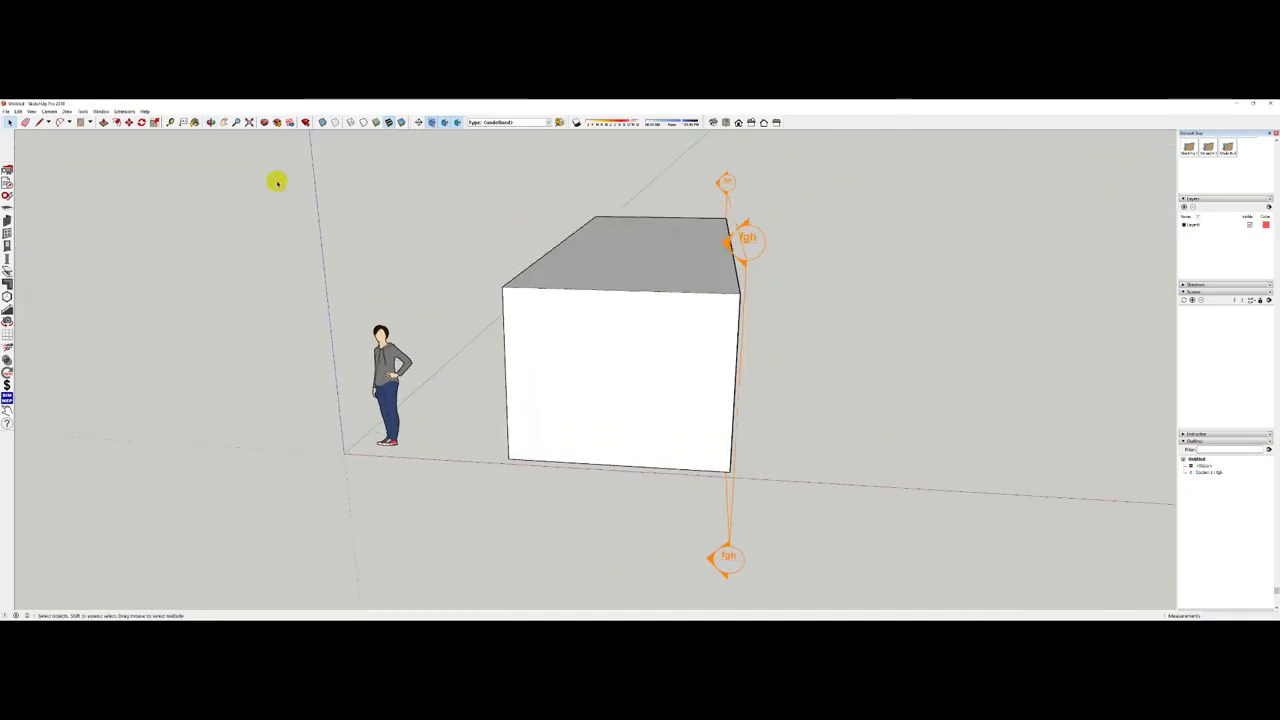
click(420, 122)
click(510, 311)
double_click(614, 356)
text(fgh)
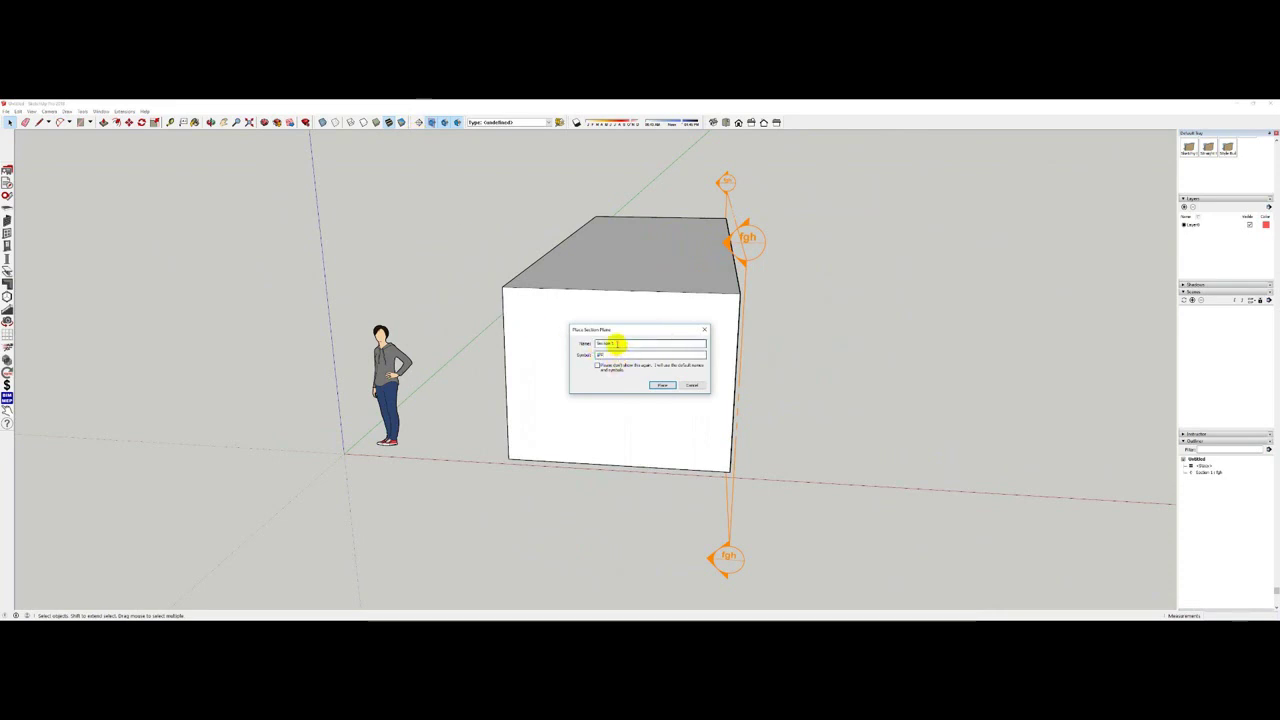
double_click(607, 343)
click(608, 343)
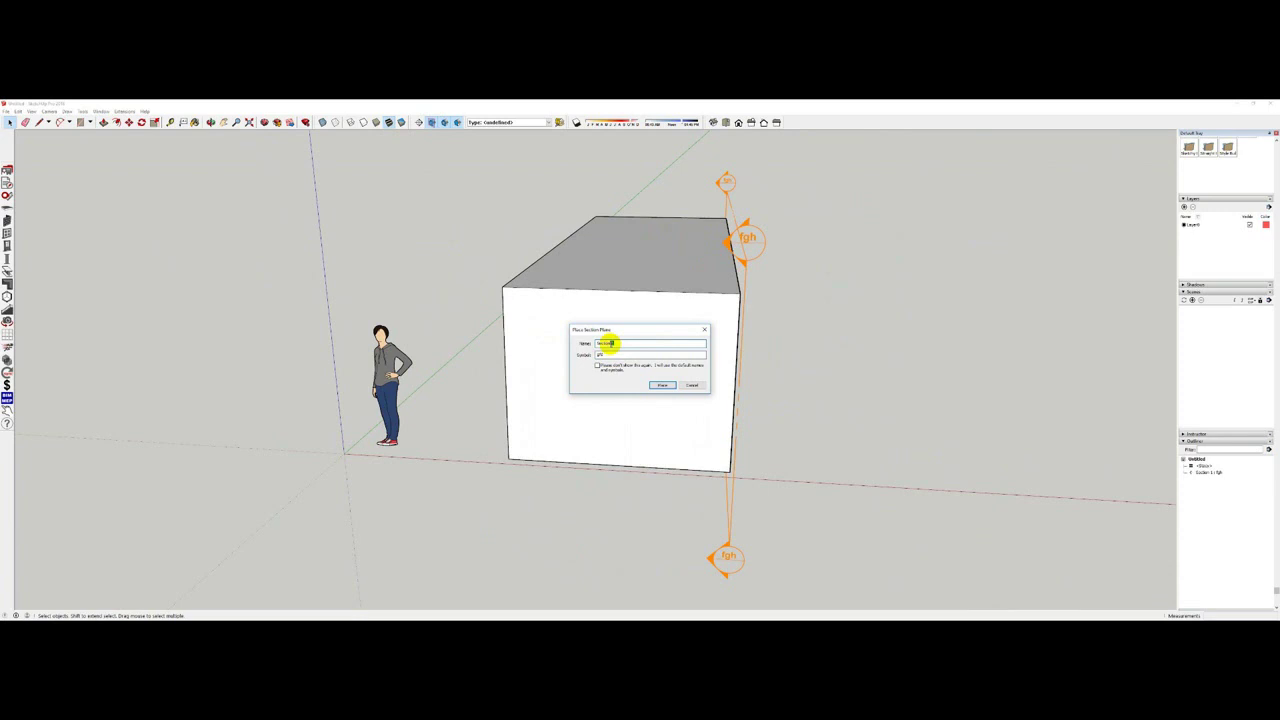
click(660, 385)
click(618, 357)
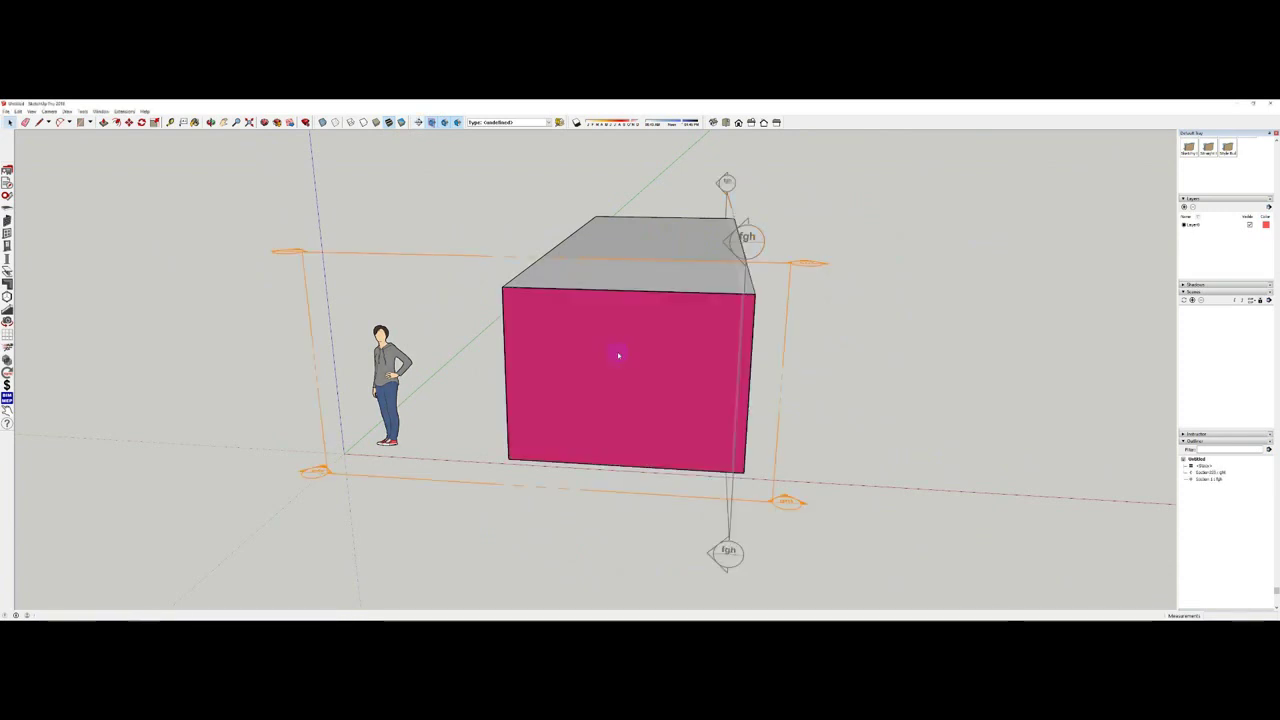
Select the two section planes in turn from the Outliner, finishing with the new one on the box's end.
middle_drag(614, 351, 934, 455)
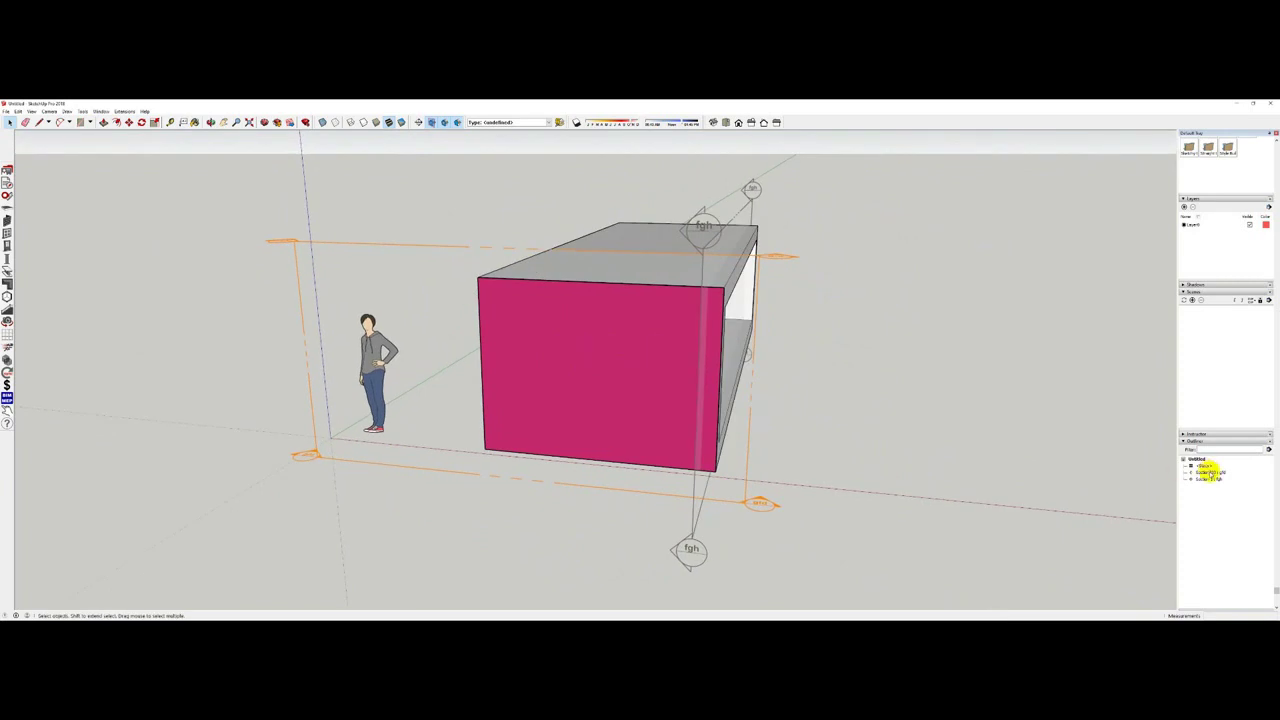
click(1209, 472)
click(1206, 479)
click(1205, 472)
middle_drag(745, 416, 697, 420)
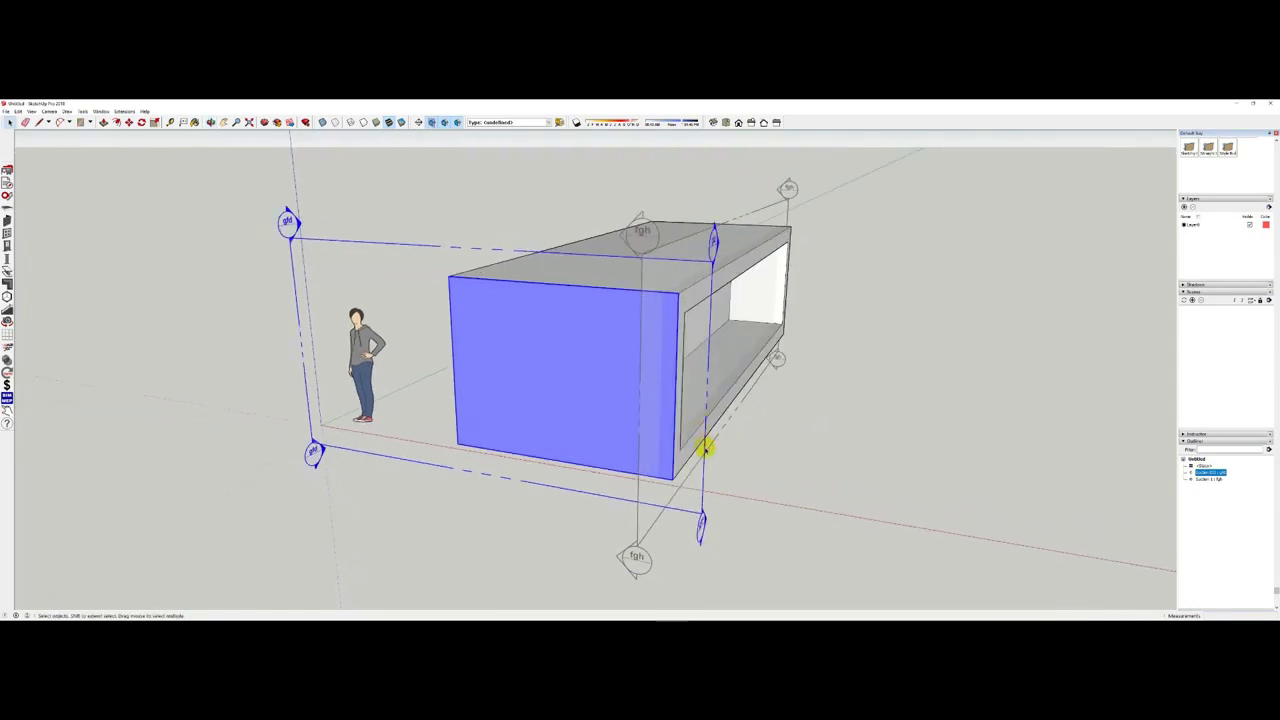
Move the selected end section plane along the box's length until it cuts into the hollow part, and deselect it.
key(m)
drag(703, 454, 822, 454)
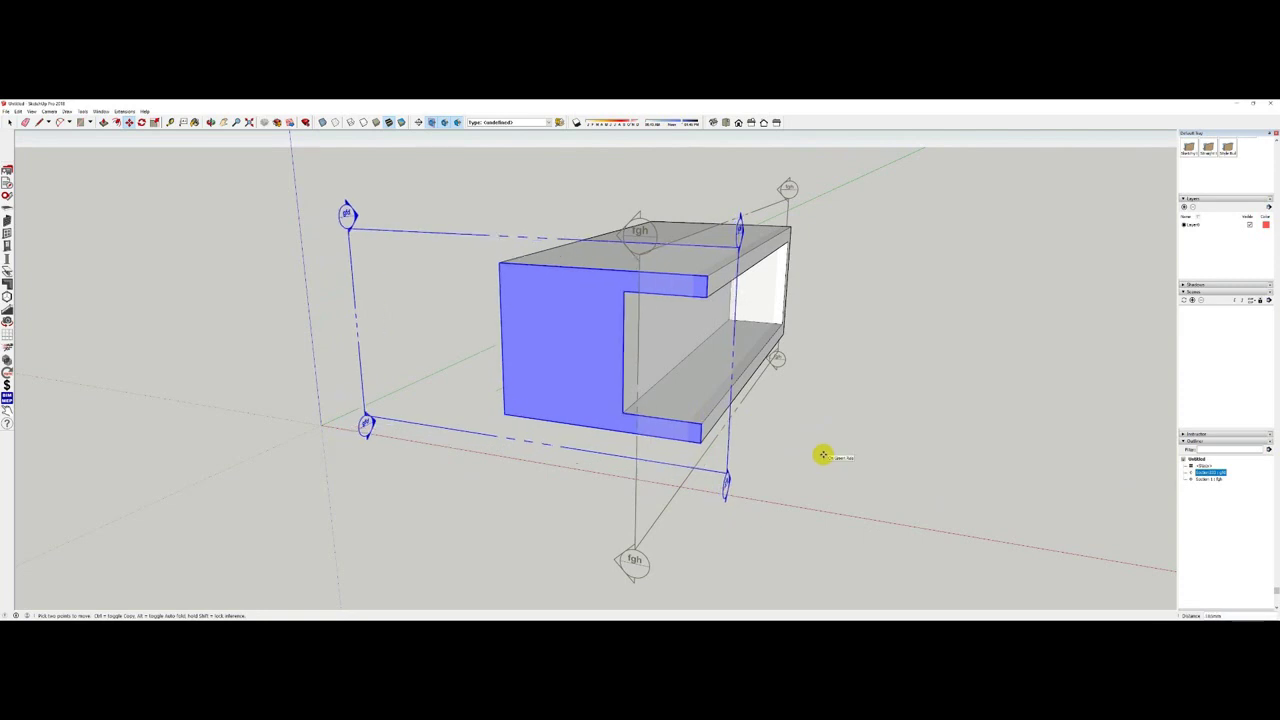
key(space)
click(766, 428)
middle_drag(714, 397, 580, 403)
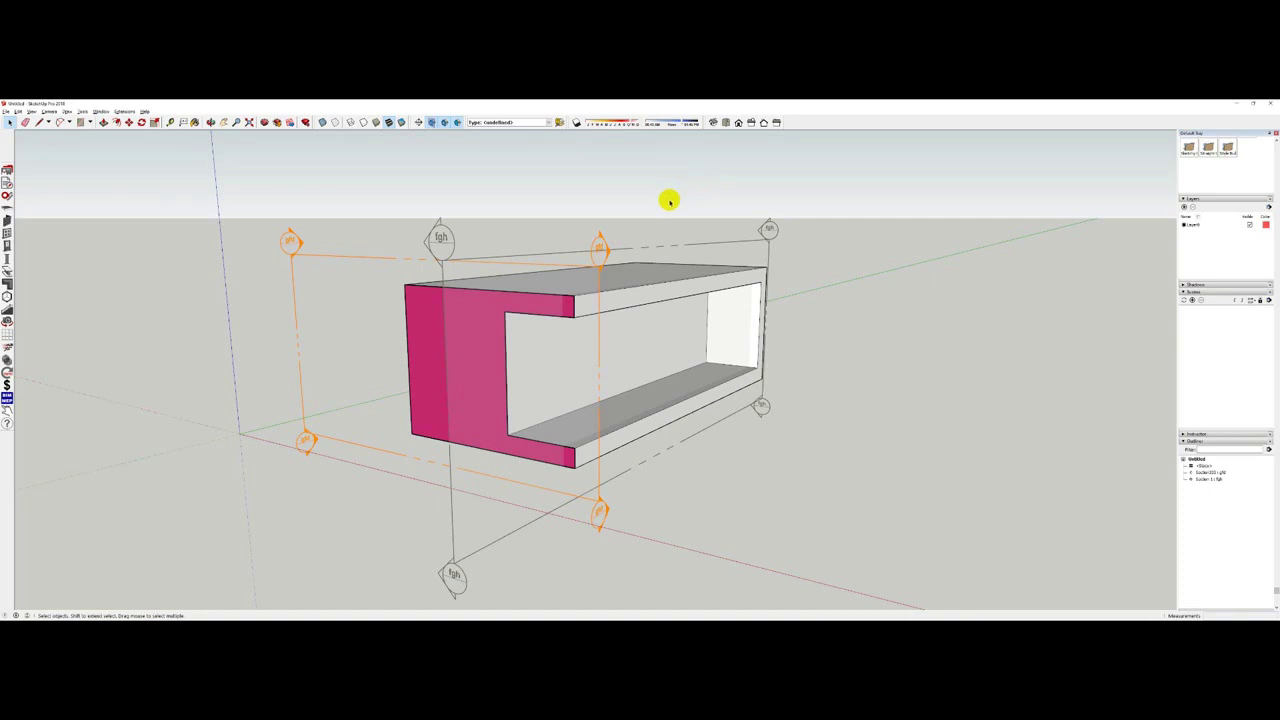
Save the model in the Documents folder under its proposed file name, replacing the existing file.
click(6, 111)
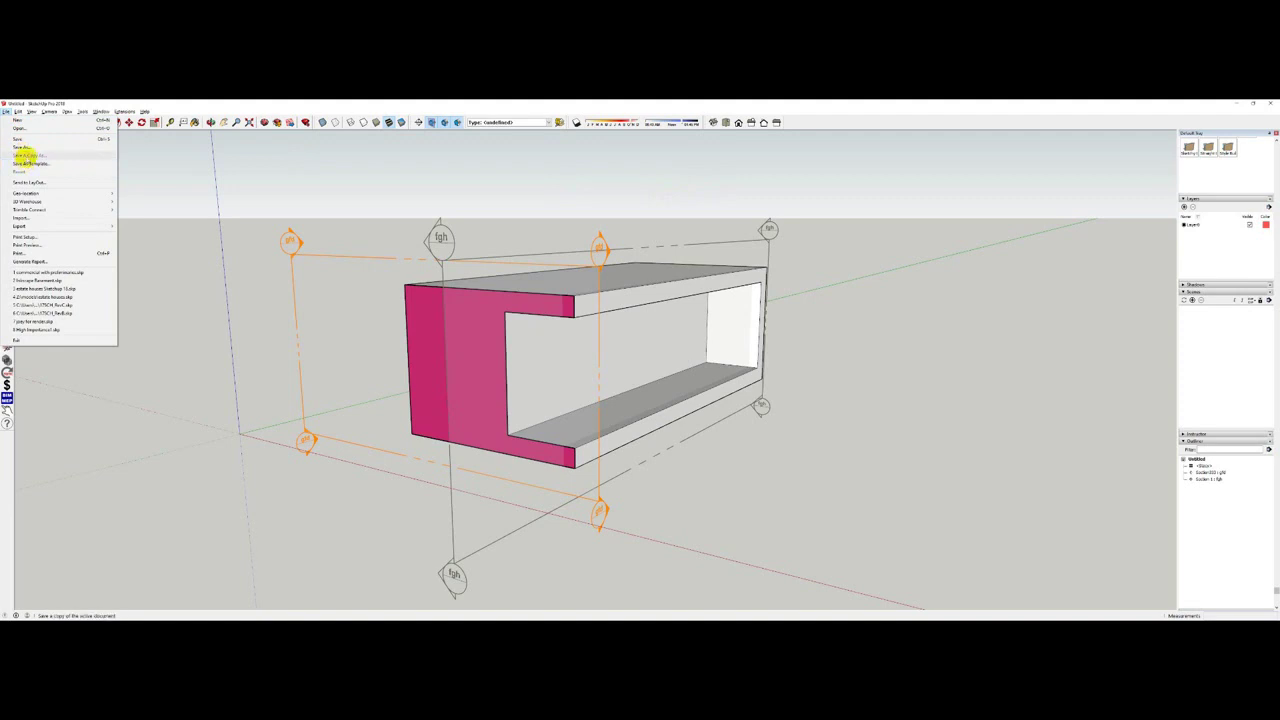
click(20, 138)
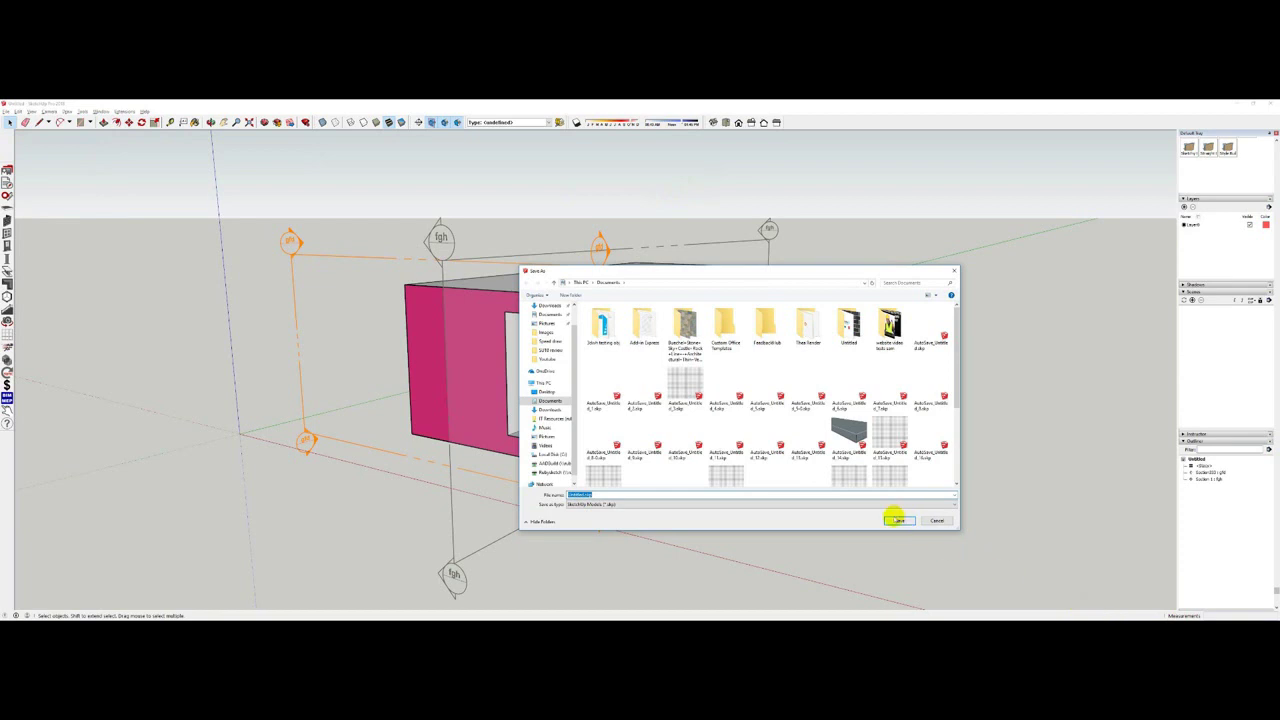
click(898, 520)
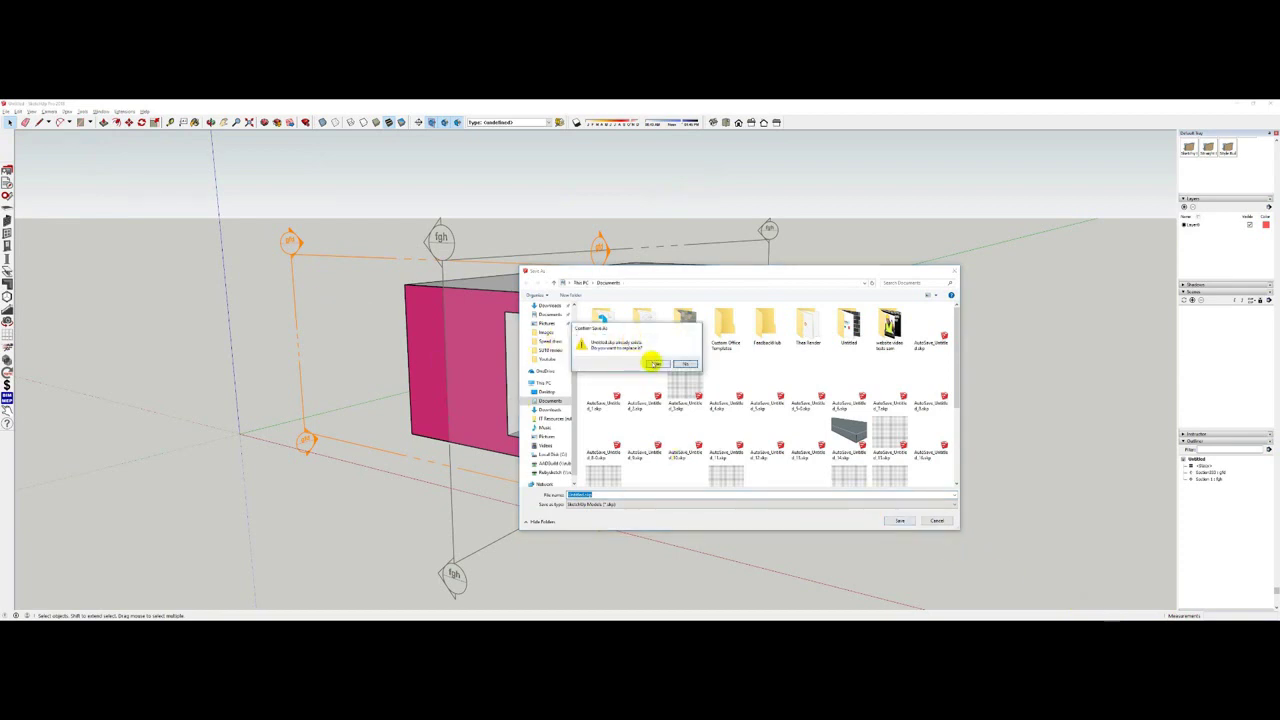
click(652, 363)
Save a copy of the model in the SU18 review folder in SketchUp Version 2017 format.
click(6, 111)
click(22, 147)
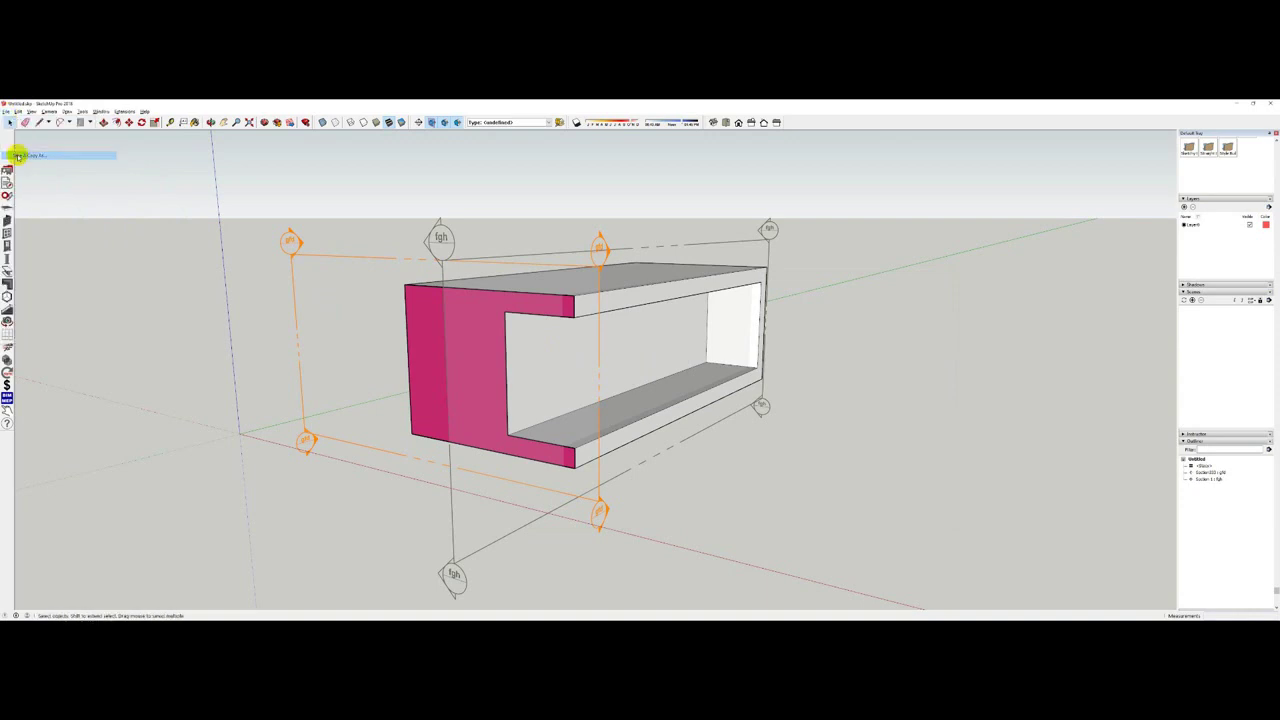
scroll(555, 325, up, 2)
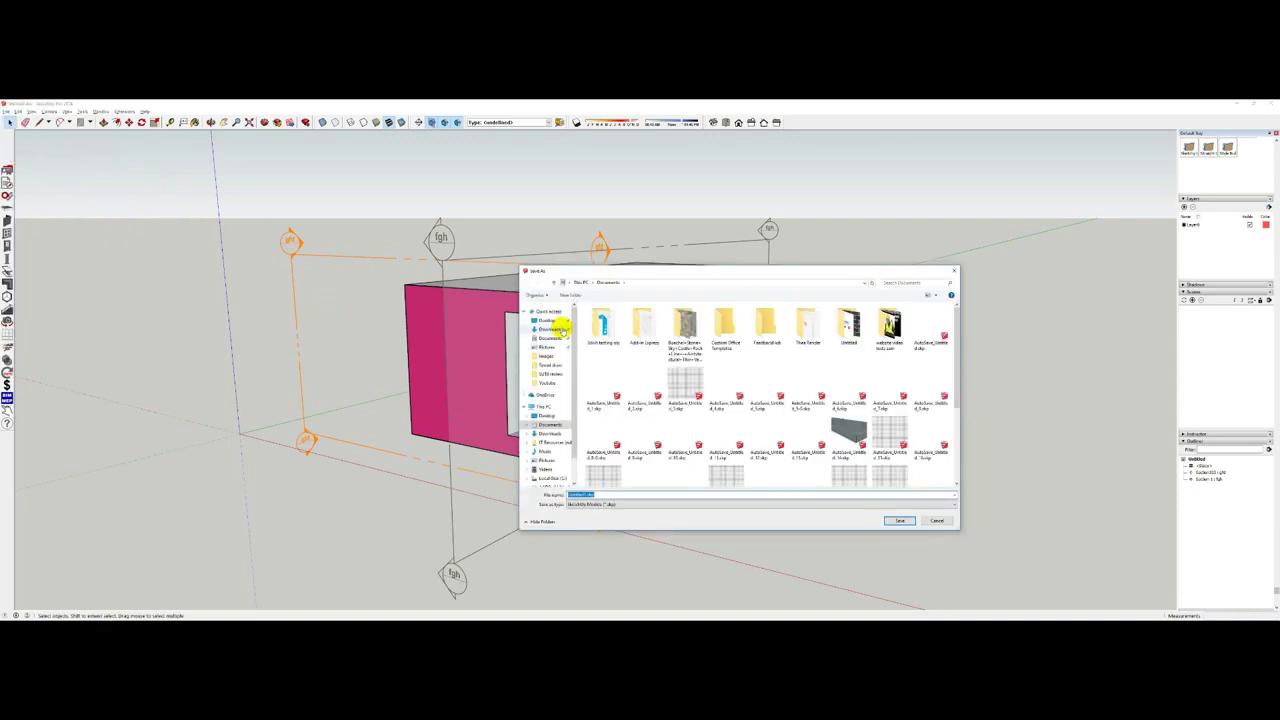
click(550, 321)
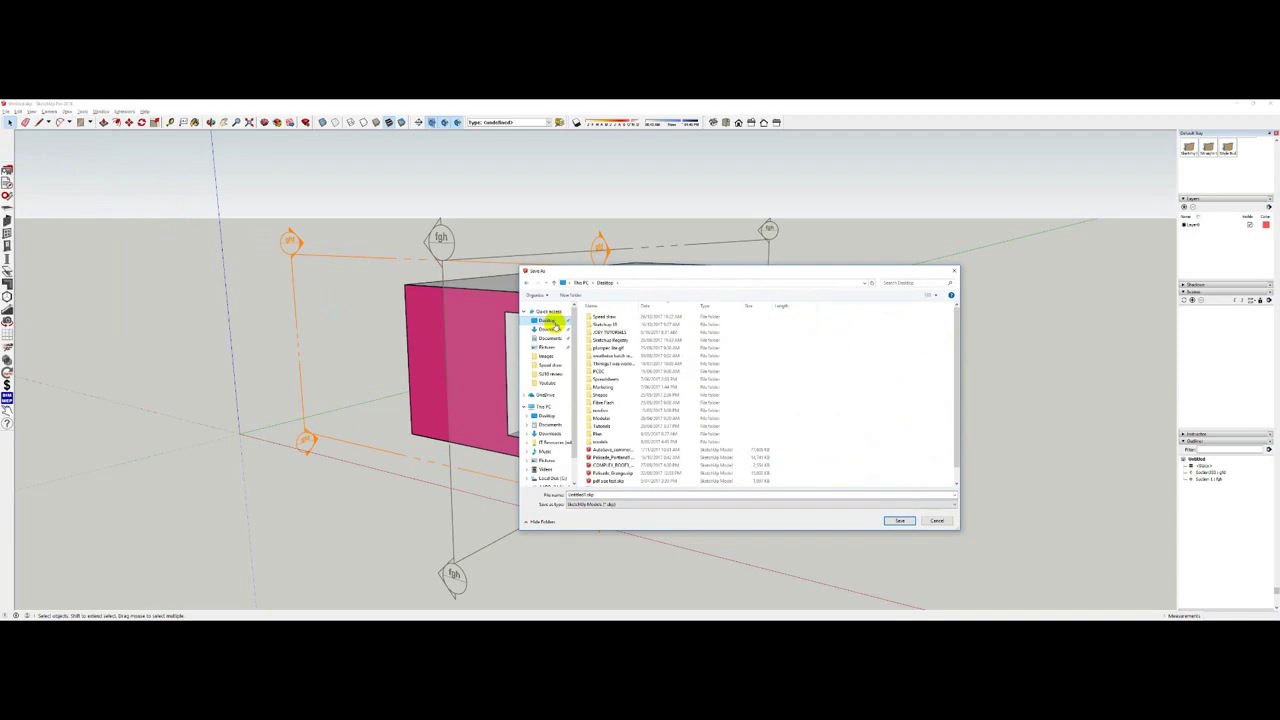
click(550, 373)
click(809, 504)
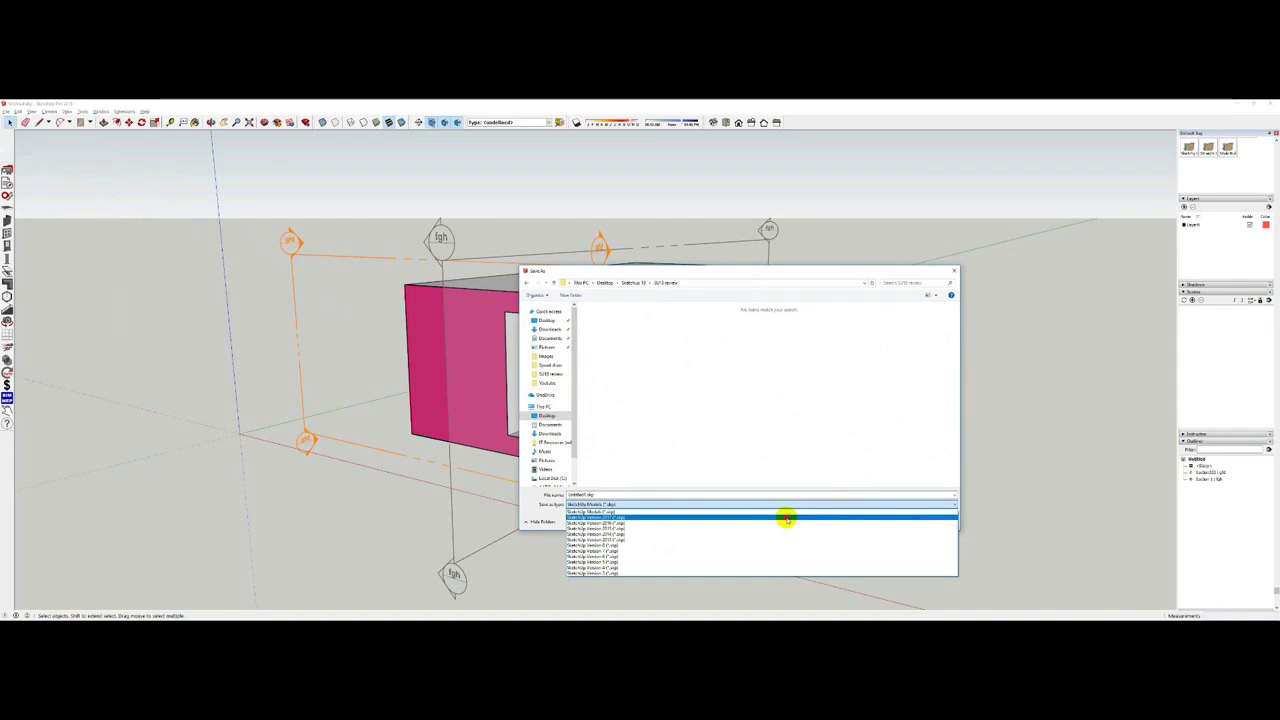
click(786, 518)
click(891, 519)
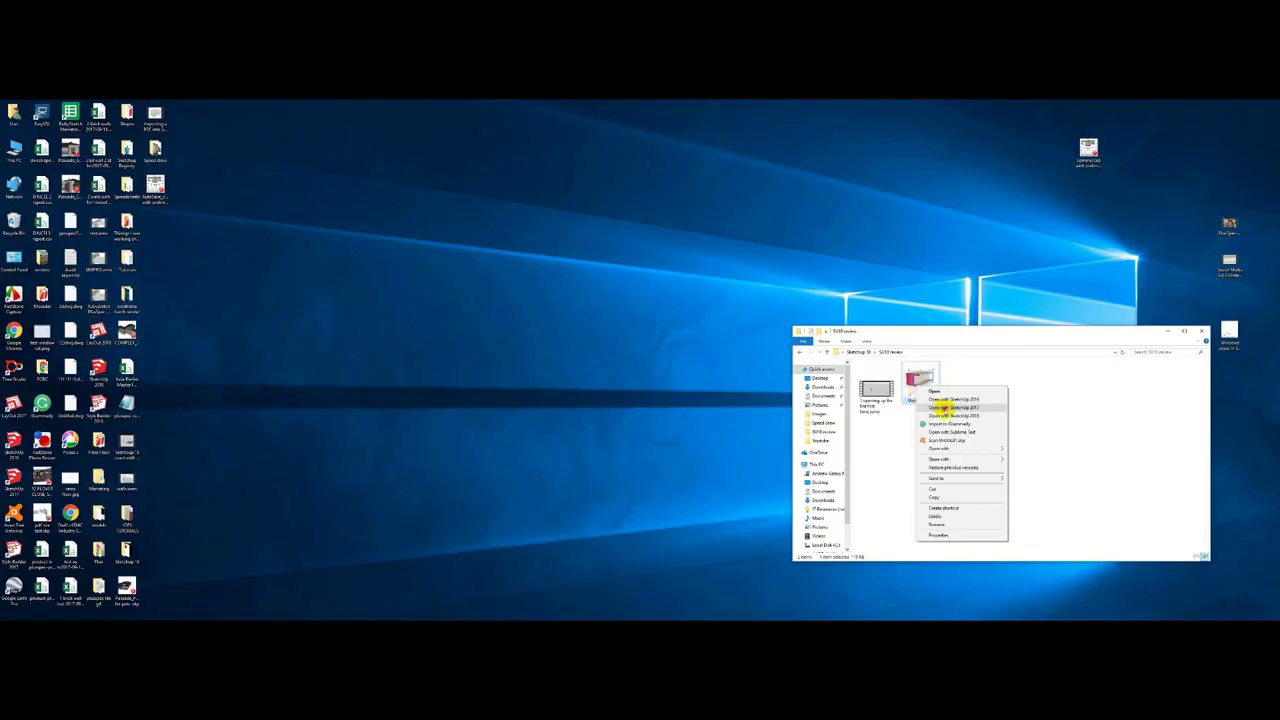
Open the saved copy with SketchUp 2017 as read-only and close the PlusSpec welcome window.
click(942, 407)
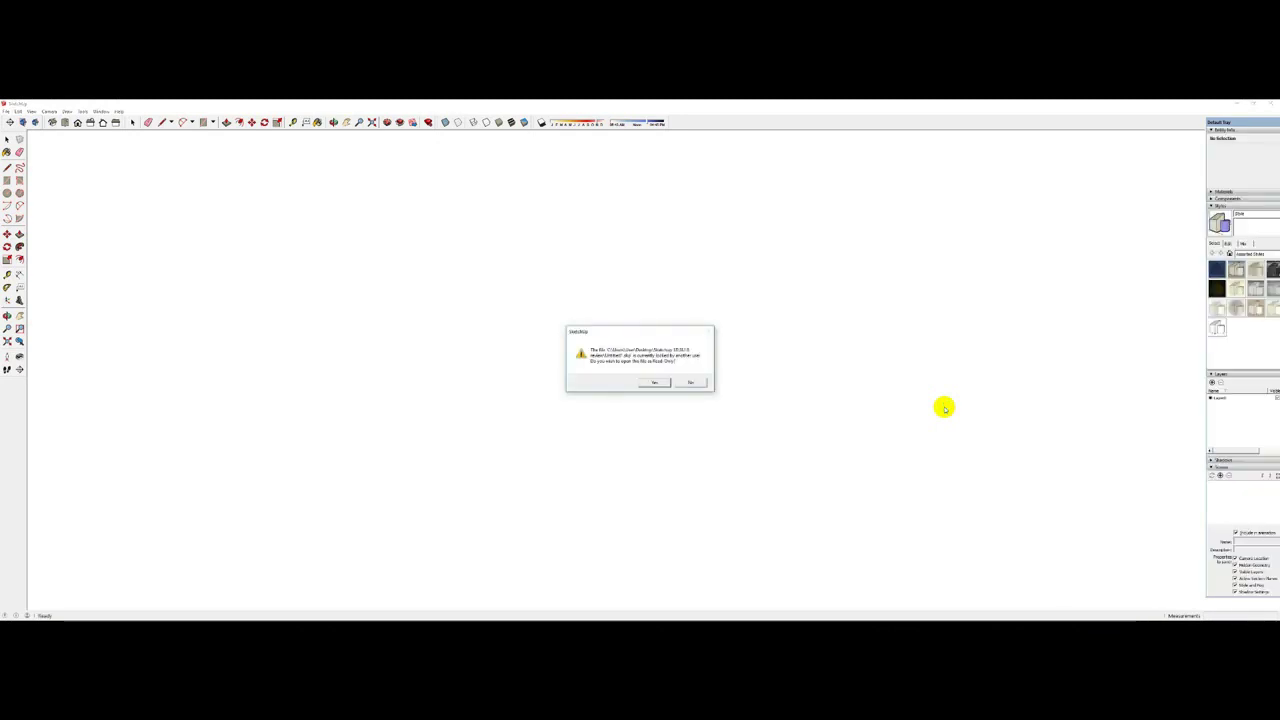
click(664, 383)
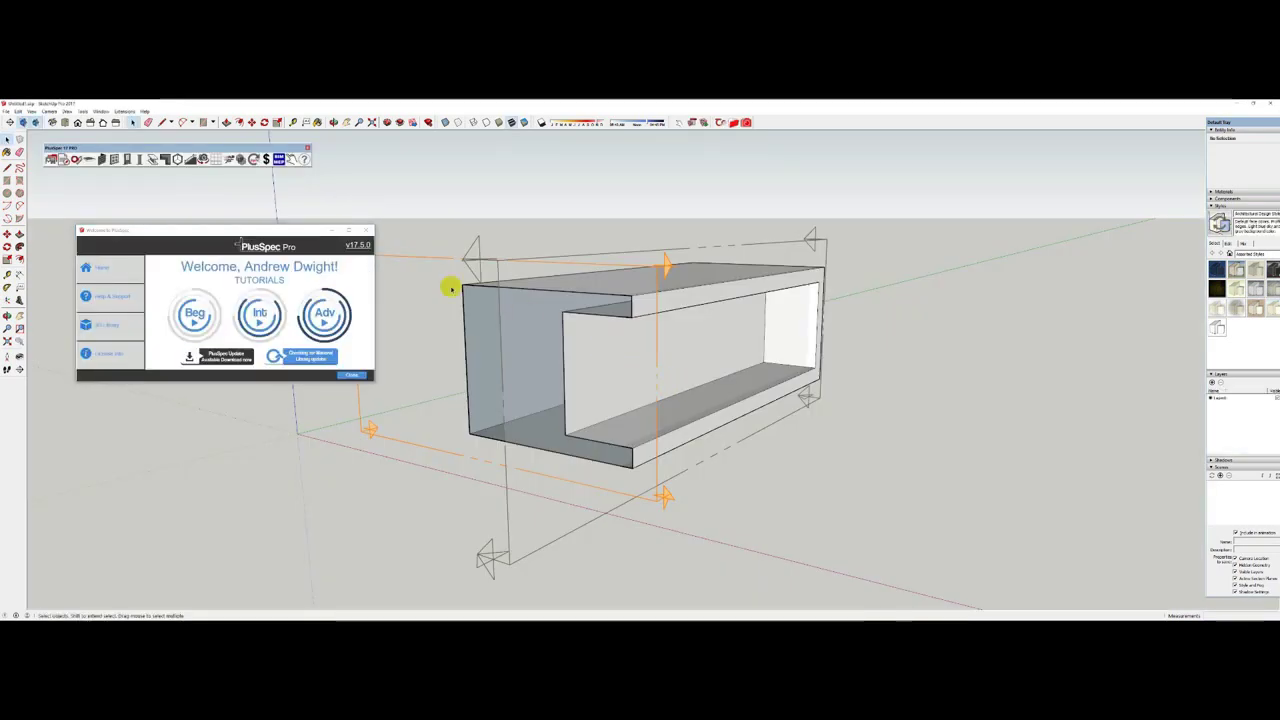
click(349, 376)
click(120, 595)
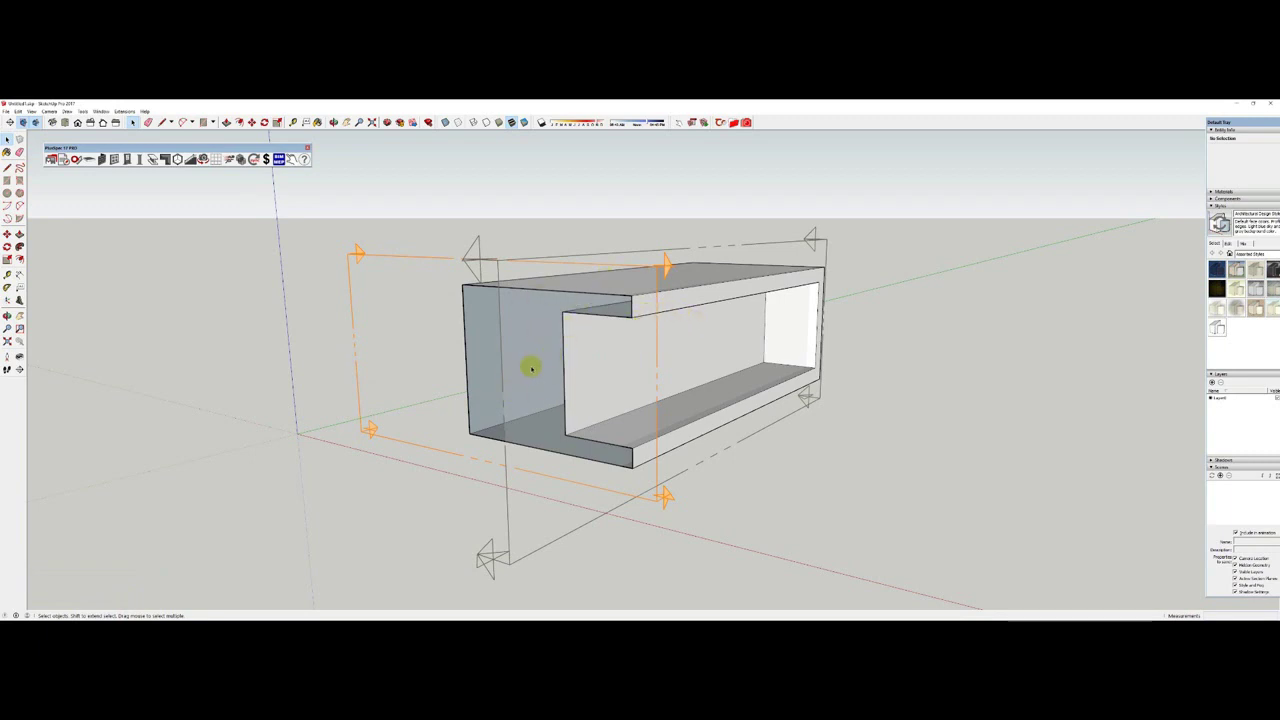
Switch to the SketchUp Pro 2018 window and examine the box's filled section cut up close.
key(alt+Tab)
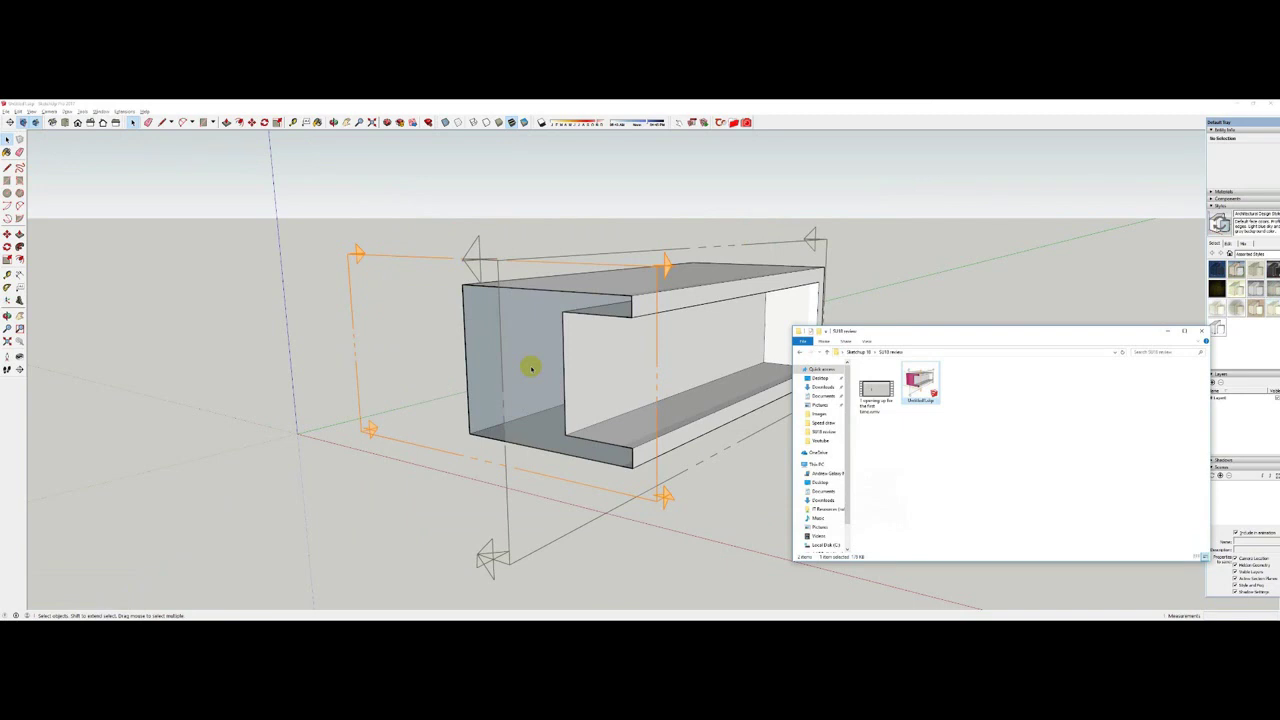
key(alt+Tab)
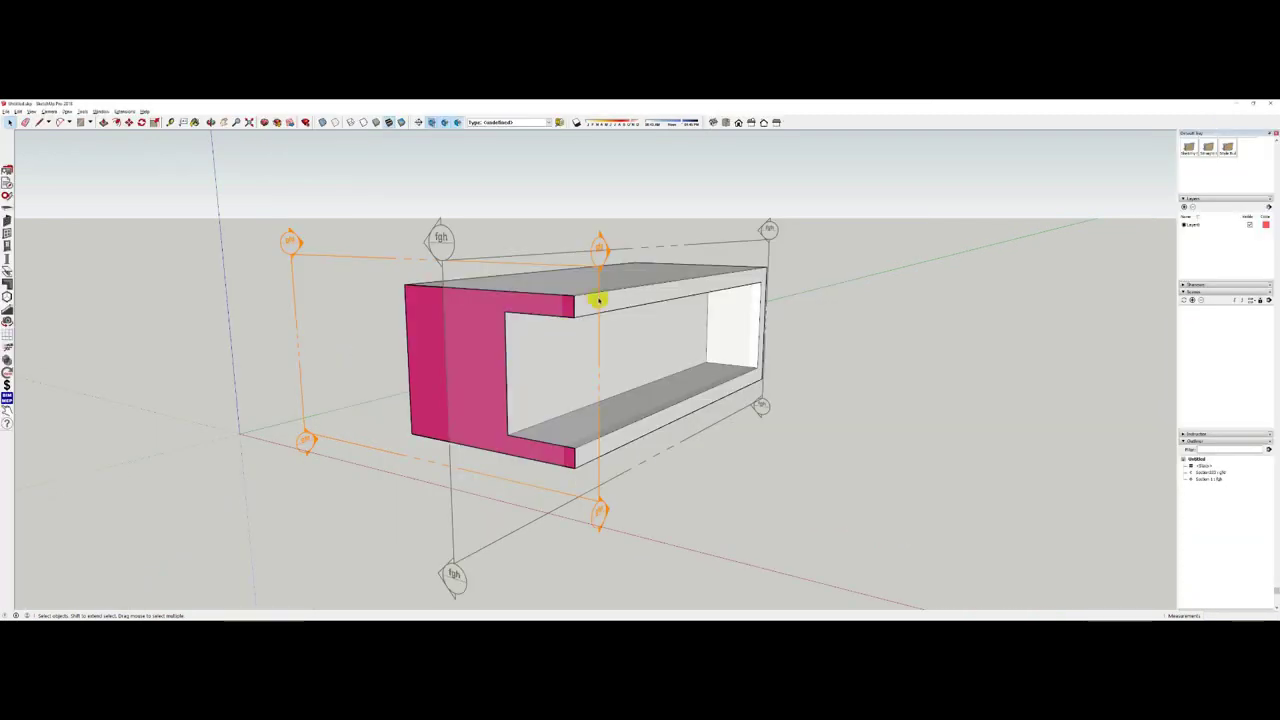
scroll(605, 297, up, 3)
scroll(605, 297, up, 5)
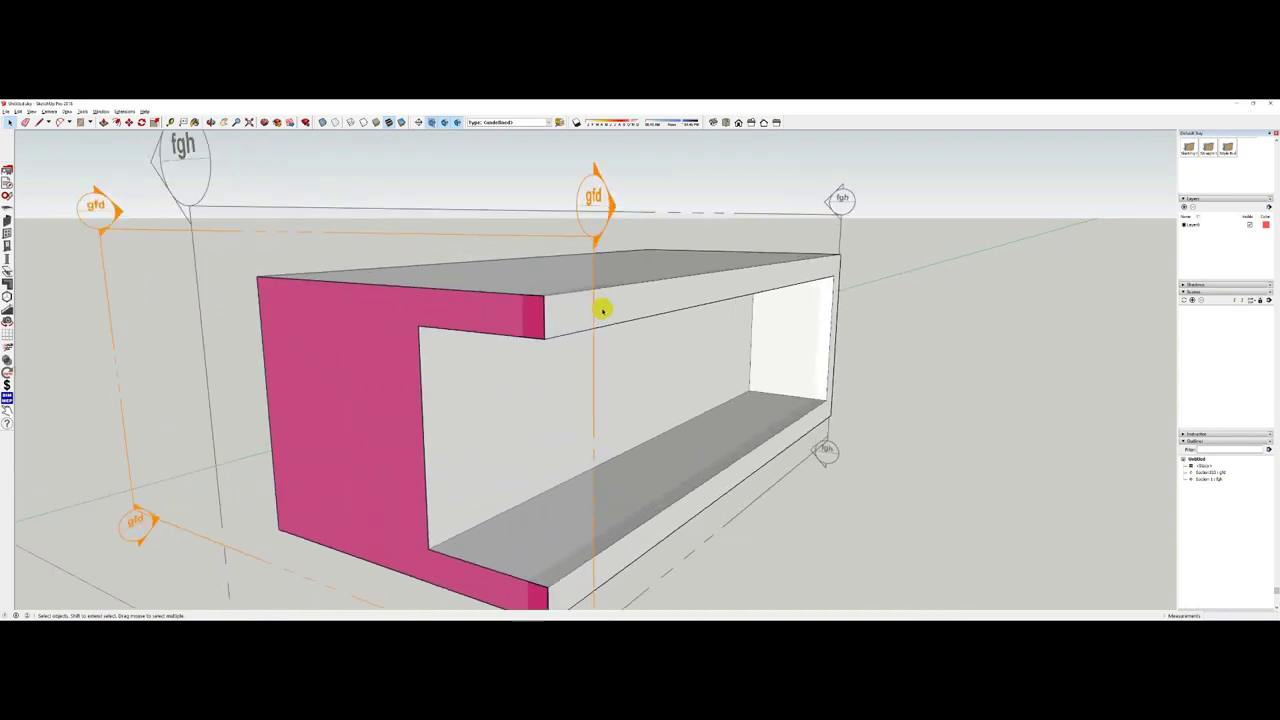
scroll(604, 331, up, 4)
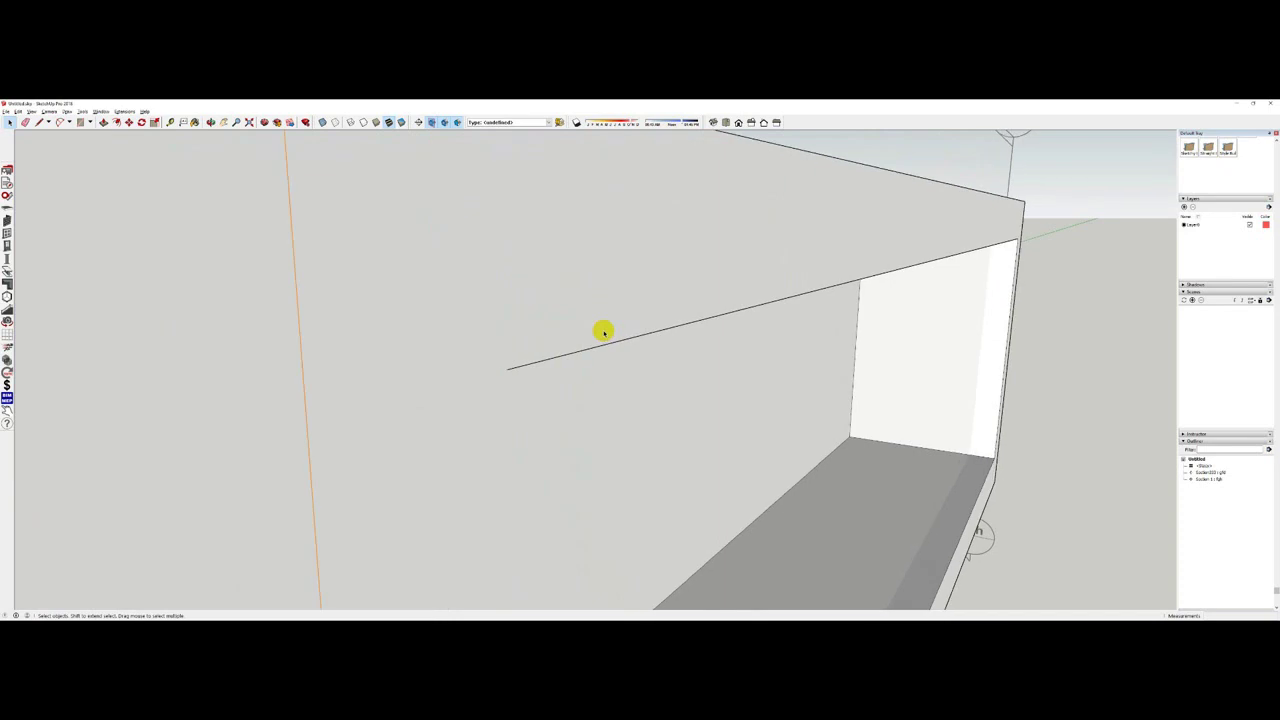
Switch back to the SketchUp Pro 2017 window and examine the same section cut for comparison.
key(alt+Tab)
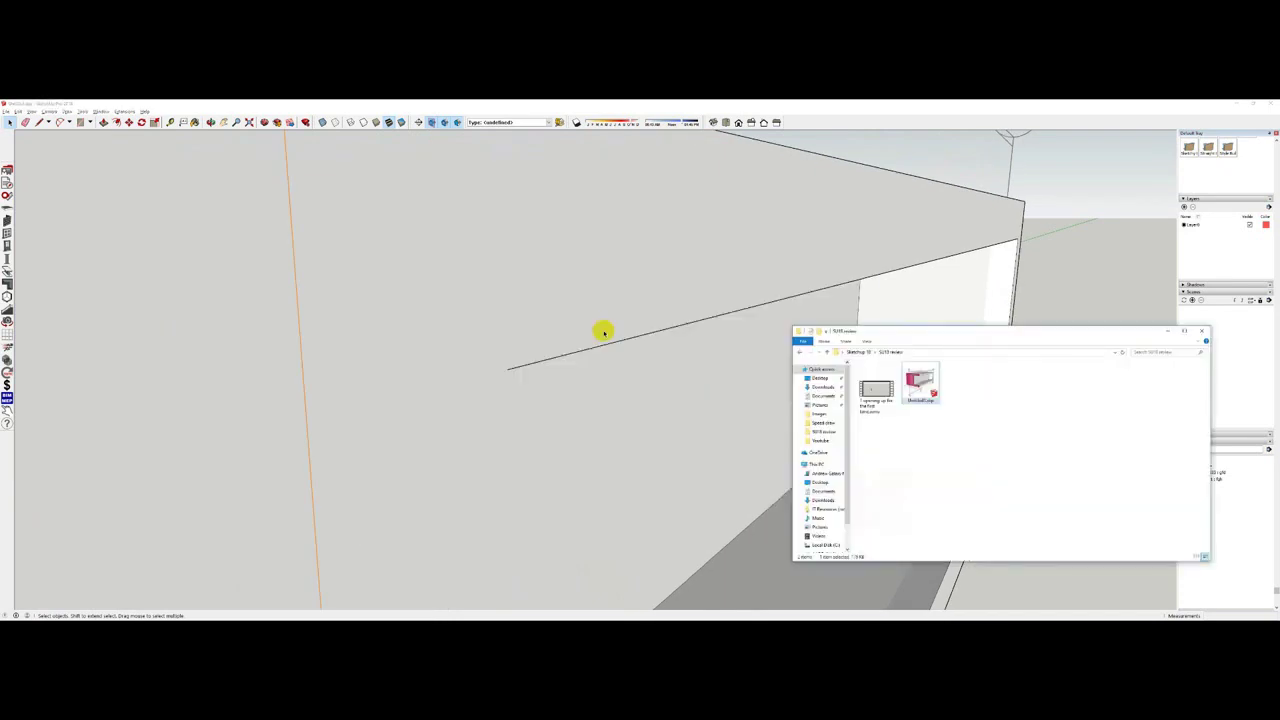
key(alt+Tab)
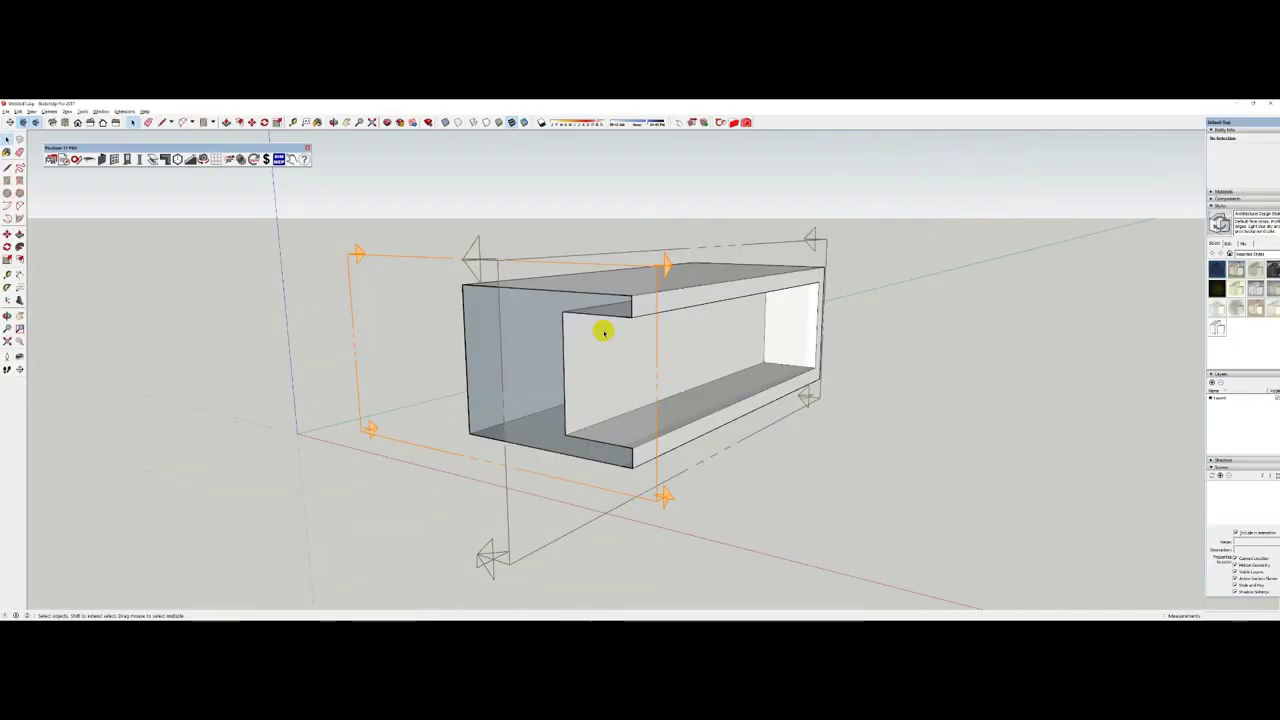
scroll(649, 306, up, 6)
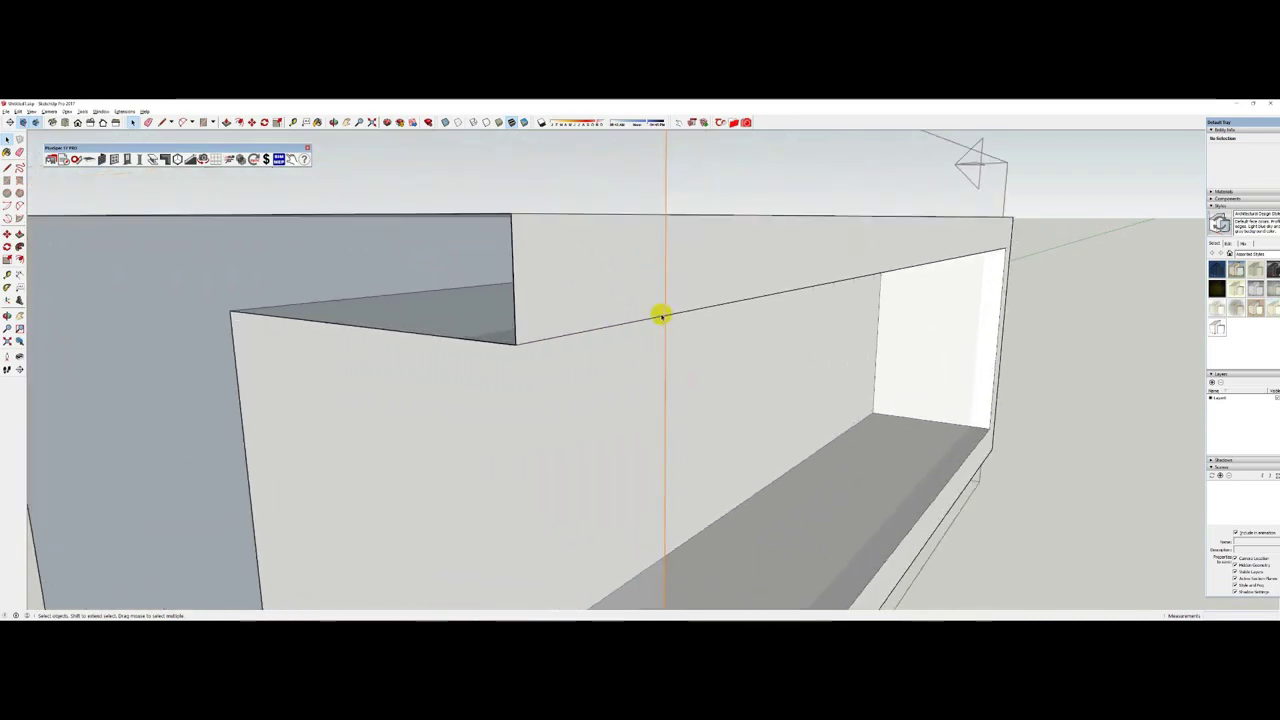
scroll(662, 316, up, 3)
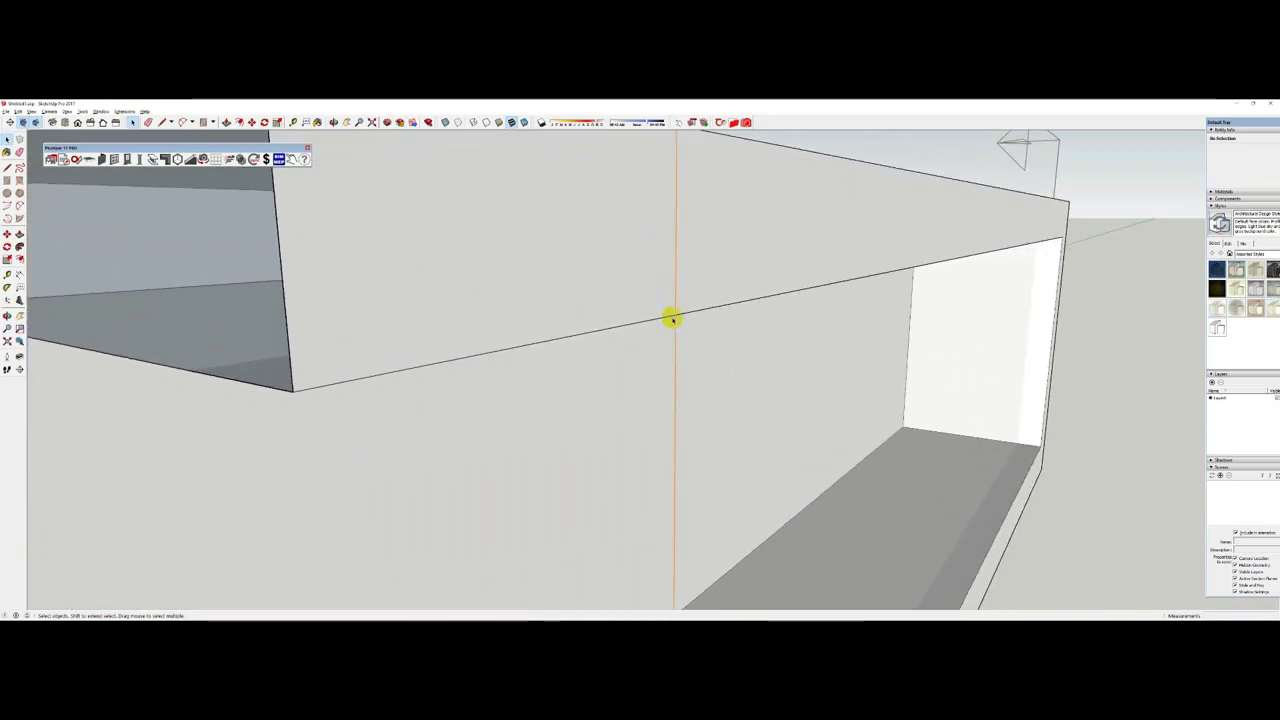
scroll(651, 318, down, 5)
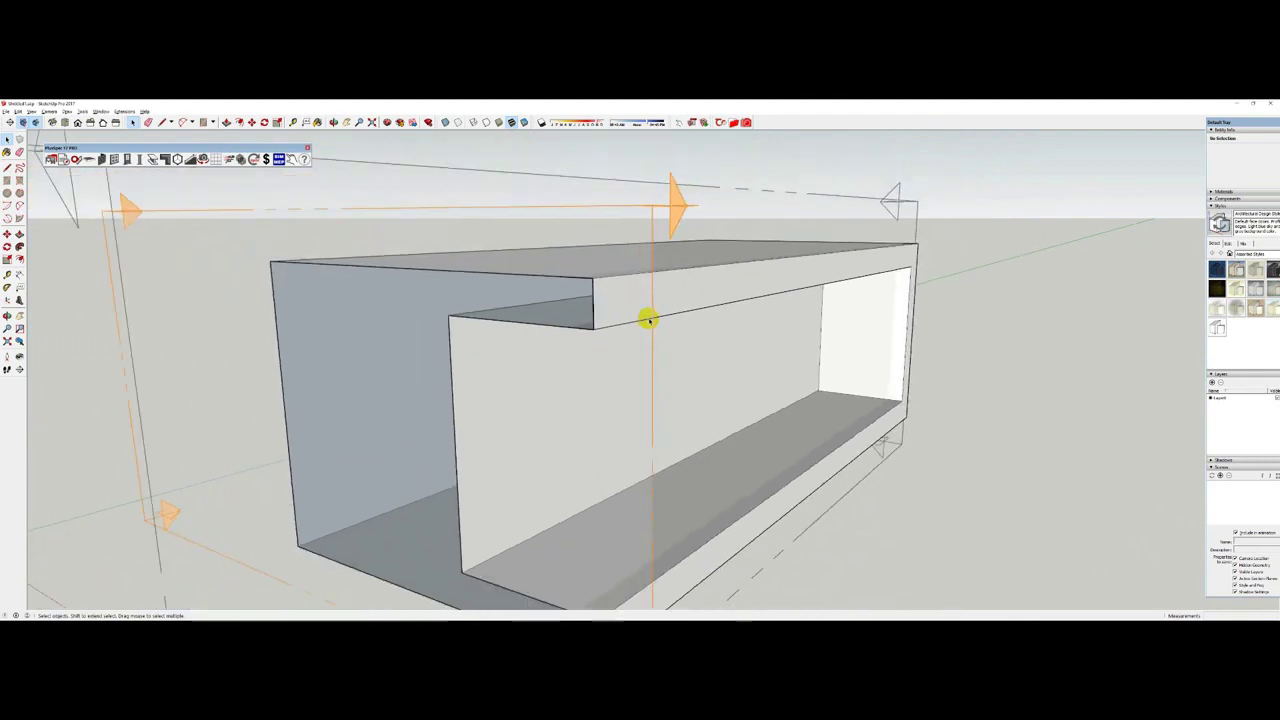
scroll(649, 319, down, 5)
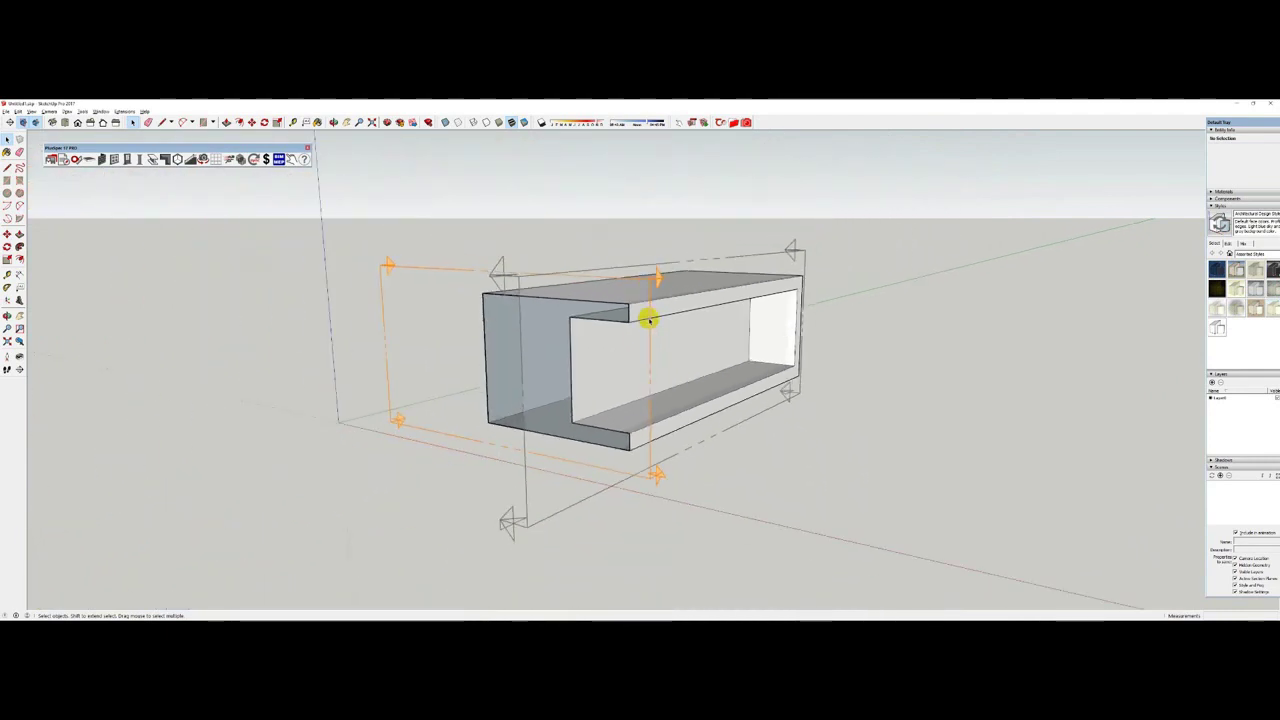
Switch to the commercial building model in SketchUp Pro, show its Roof Plan scene and examine the central roof framing.
key(alt+Tab)
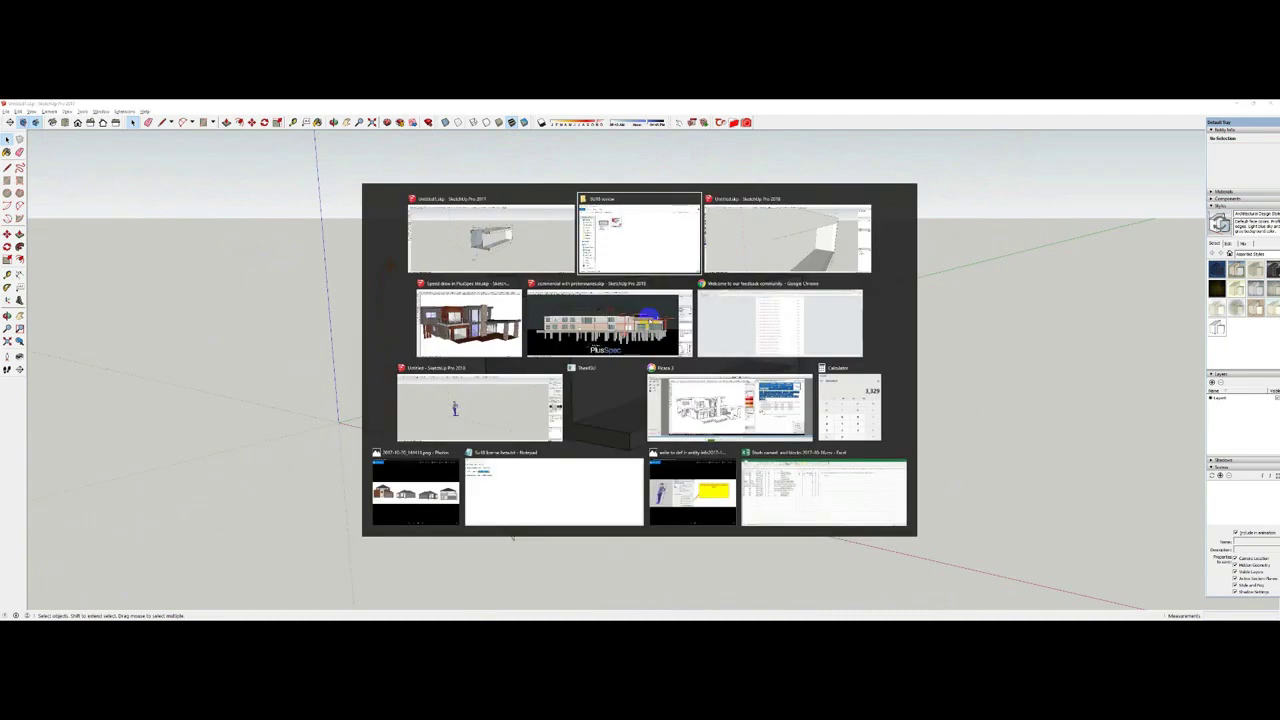
key(Tab)
key(Tab)
key(Tab)
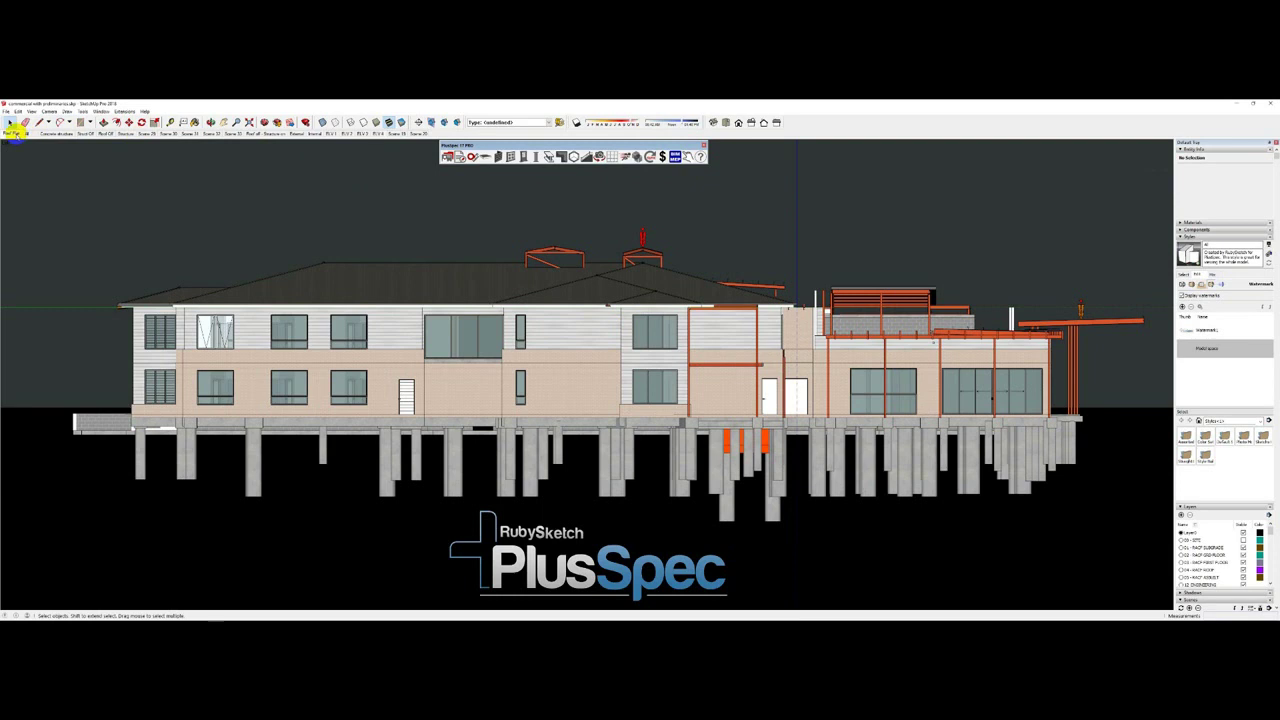
key(Page_Down)
click(68, 164)
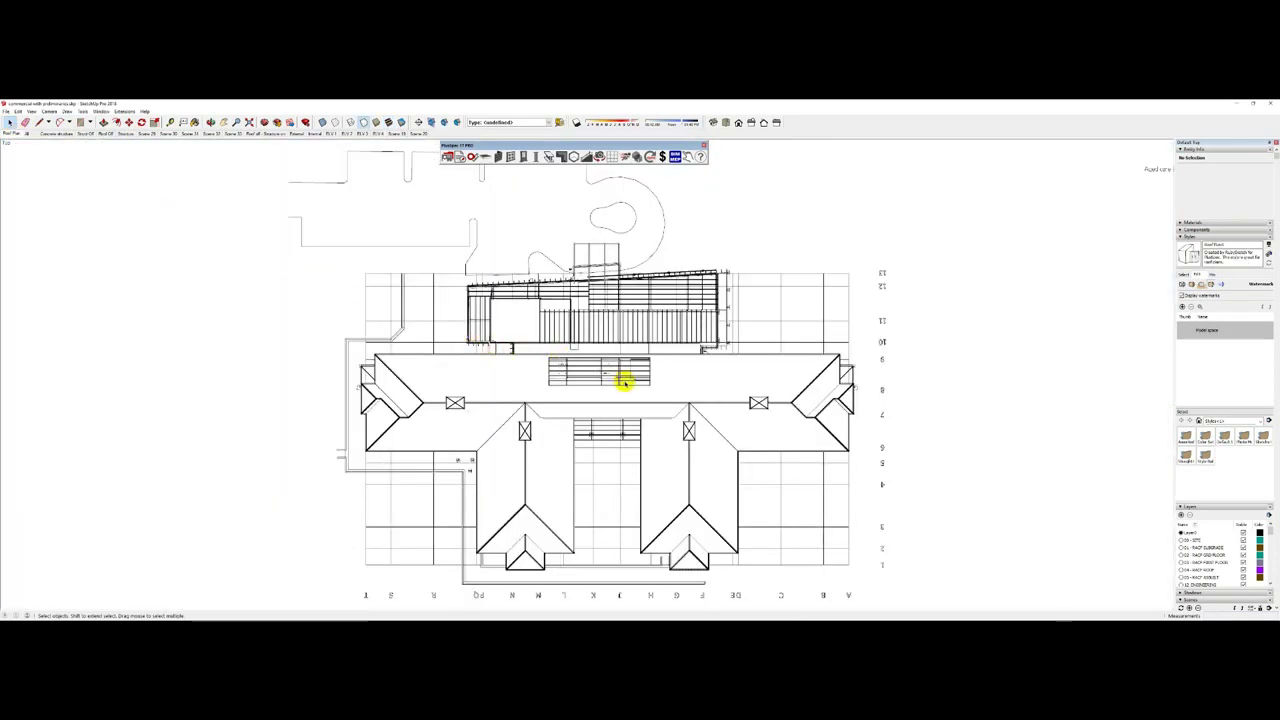
scroll(624, 381, up, 6)
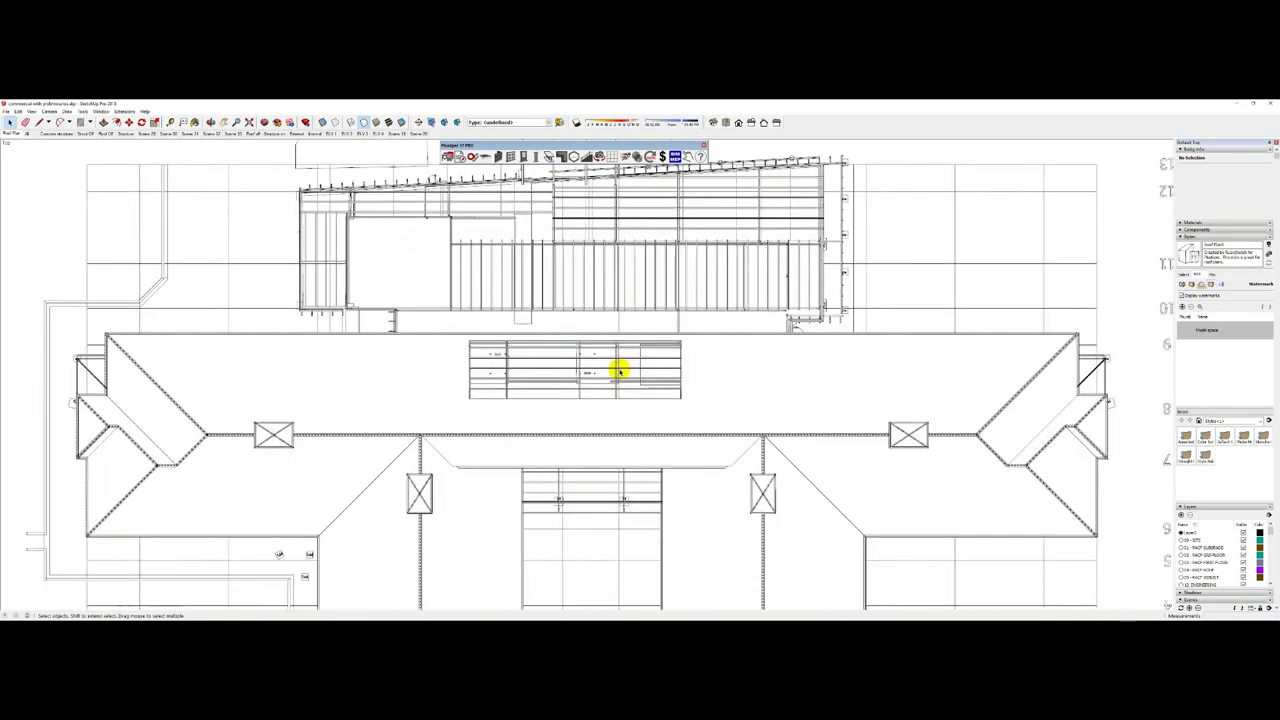
scroll(620, 372, up, 8)
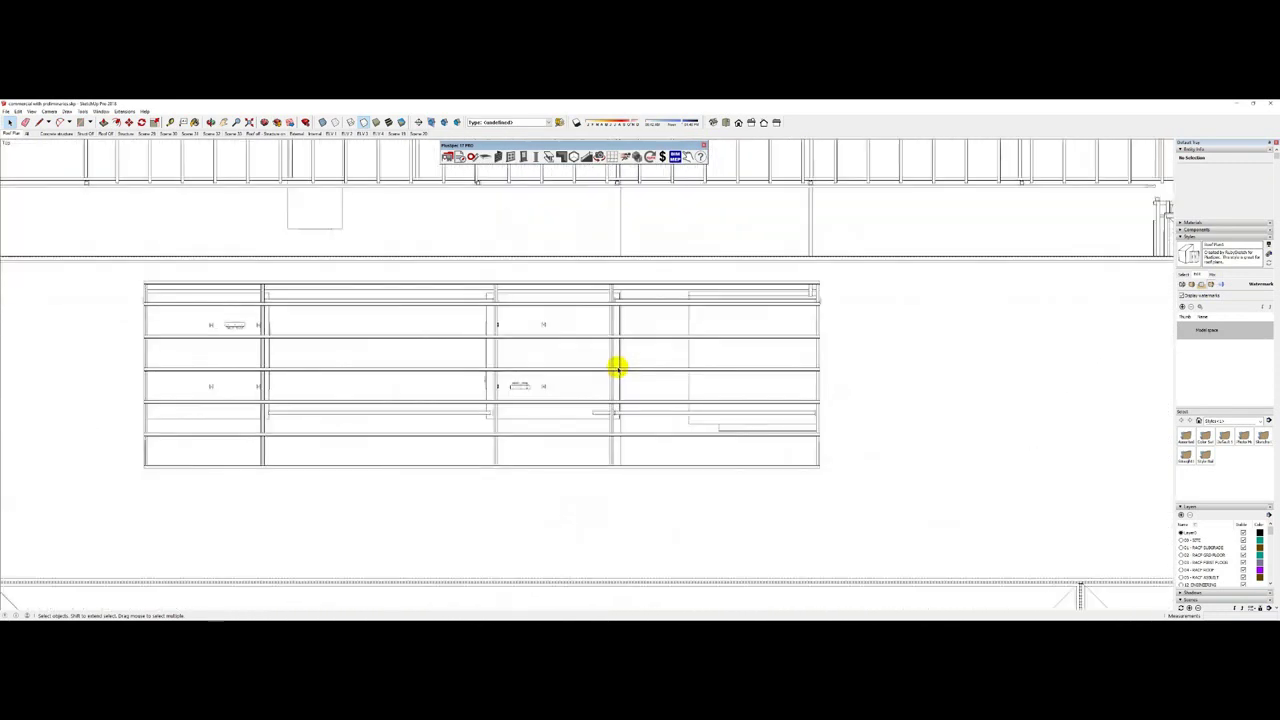
Toggle the display of hidden geometry in the roof plan and bring the whole roof into view.
scroll(618, 368, up, 8)
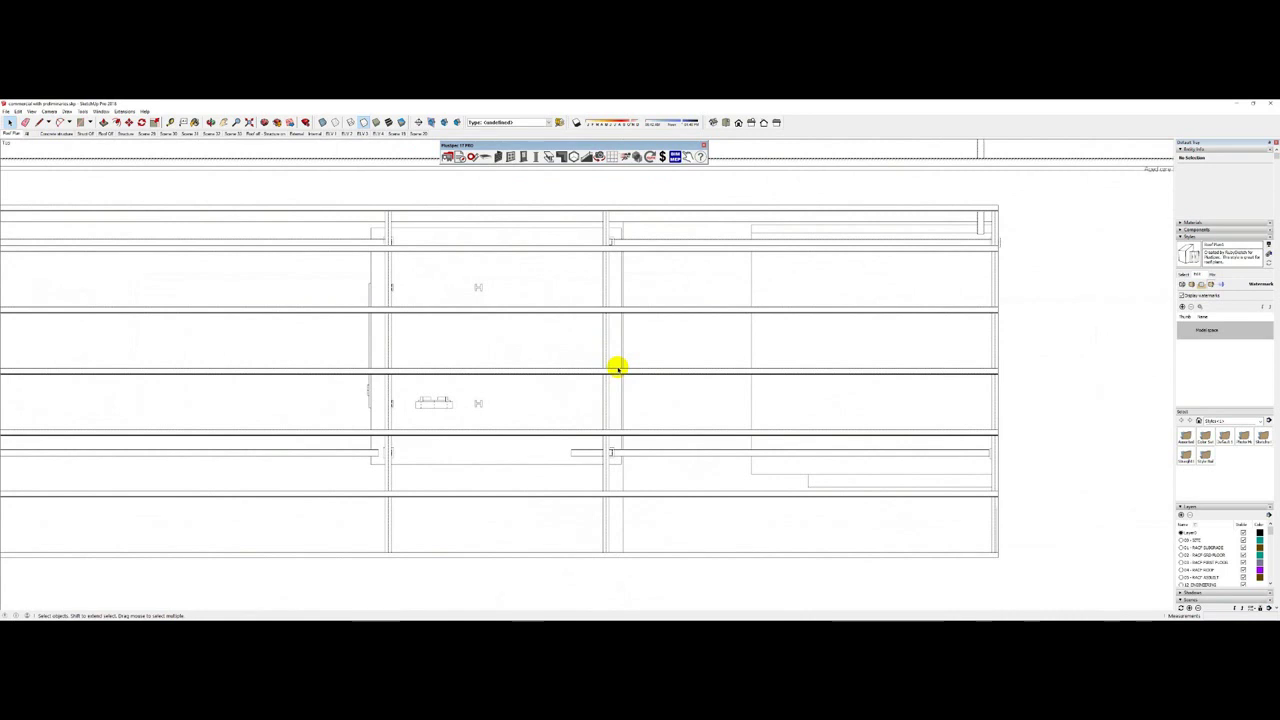
scroll(618, 368, down, 4)
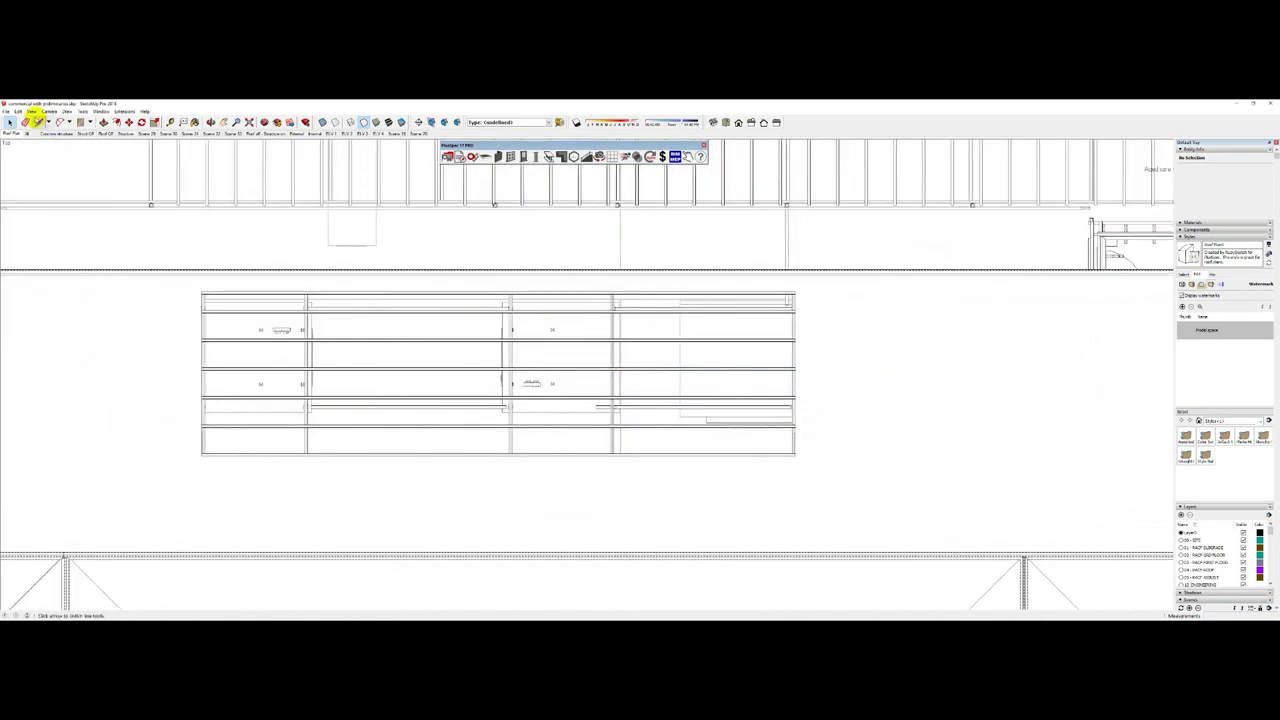
click(32, 111)
click(38, 138)
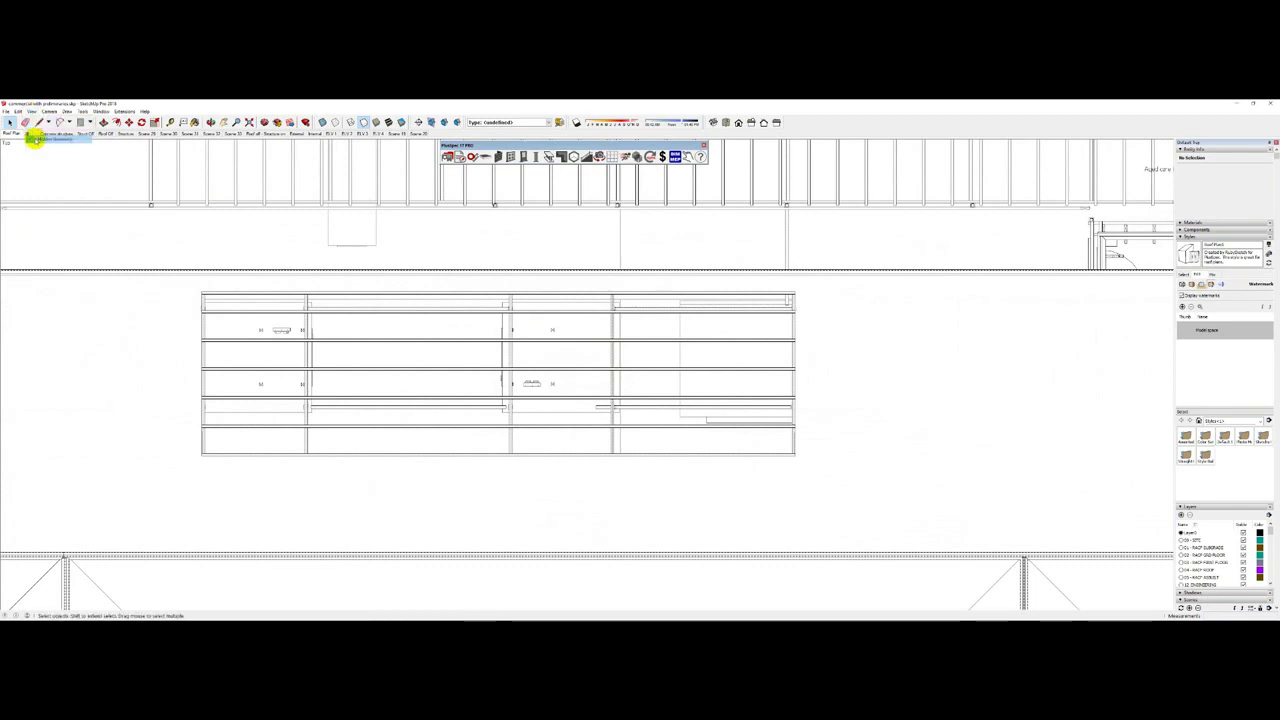
scroll(245, 242, down, 3)
scroll(257, 248, down, 2)
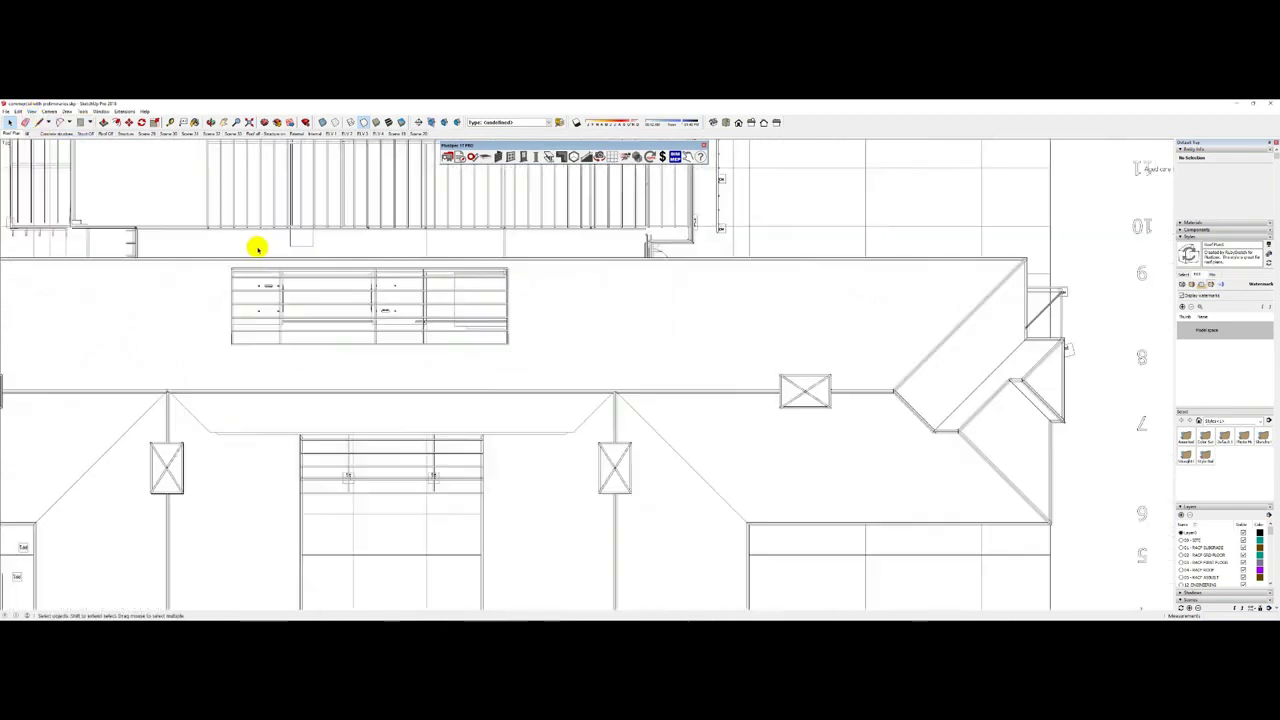
scroll(280, 254, down, 5)
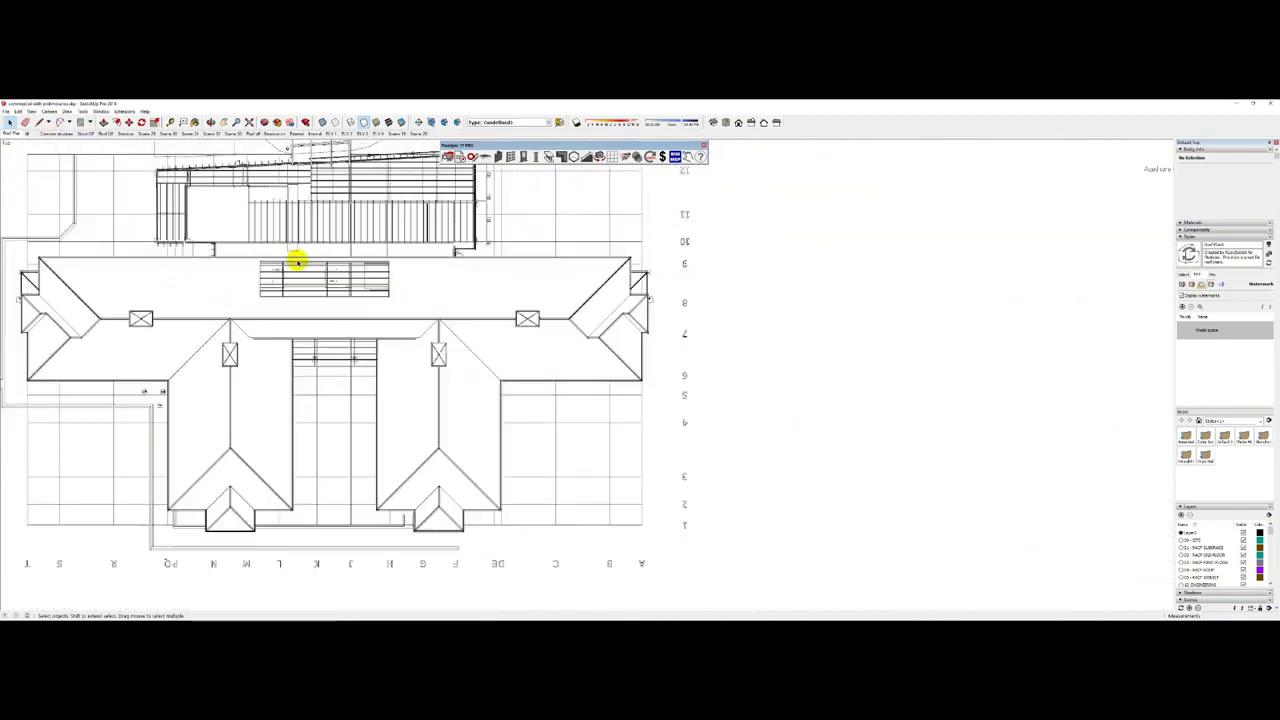
Examine the line-drawn commercial building in 3D from several sides, including the front entrance wing.
mouse_move(374, 323)
middle_down()
mouse_move(294, 246)
mouse_move(357, 260)
mouse_move(491, 409)
mouse_move(402, 241)
middle_up()
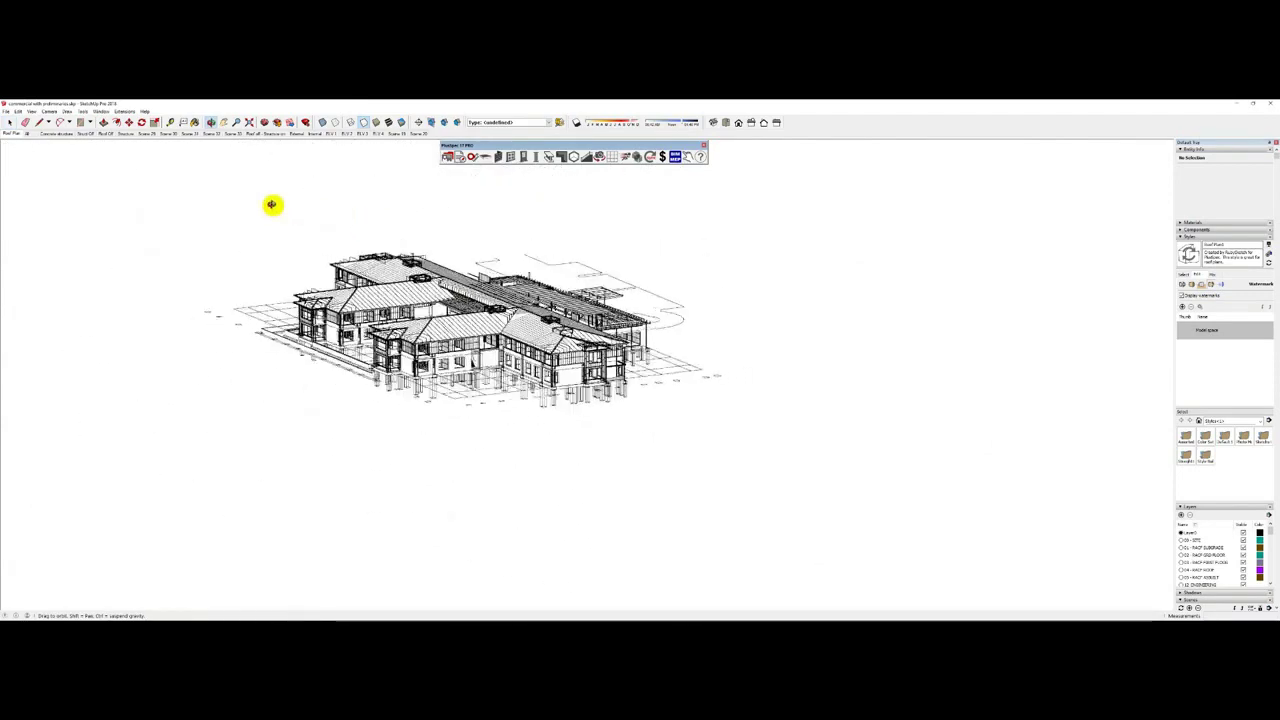
middle_drag(250, 201, 189, 196)
middle_drag(452, 312, 263, 306)
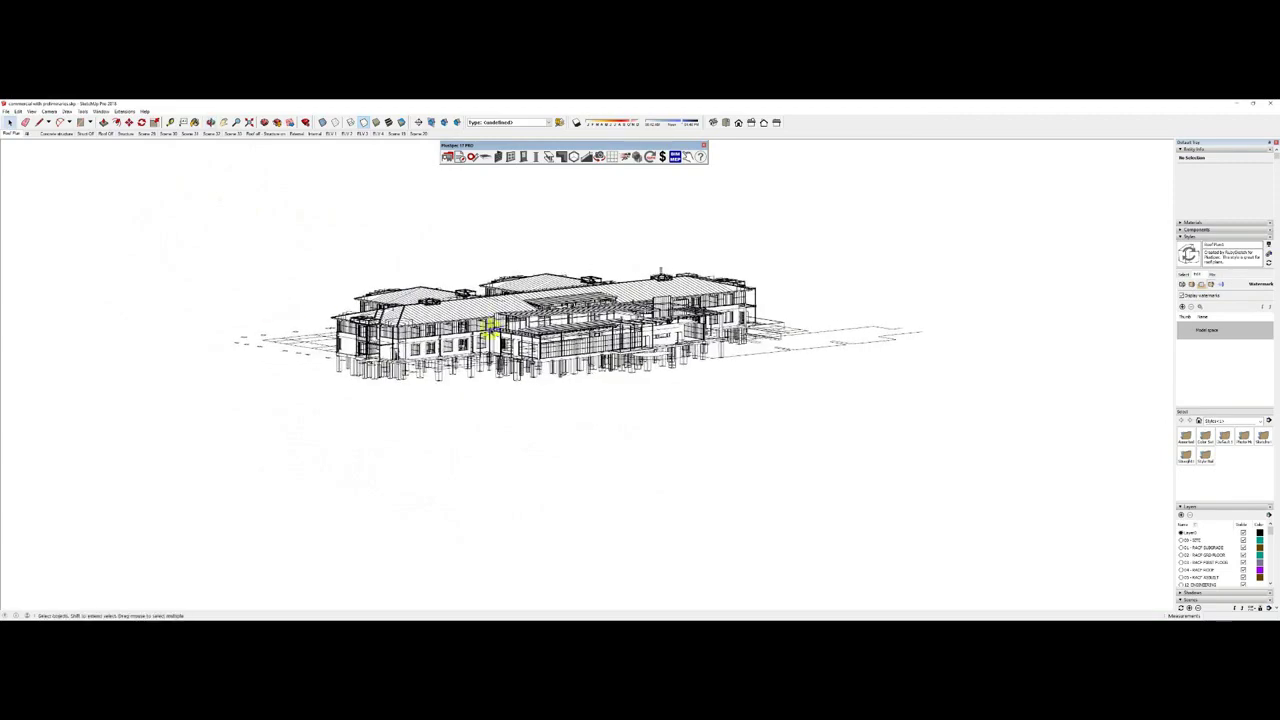
scroll(529, 323, up, 4)
scroll(551, 323, up, 2)
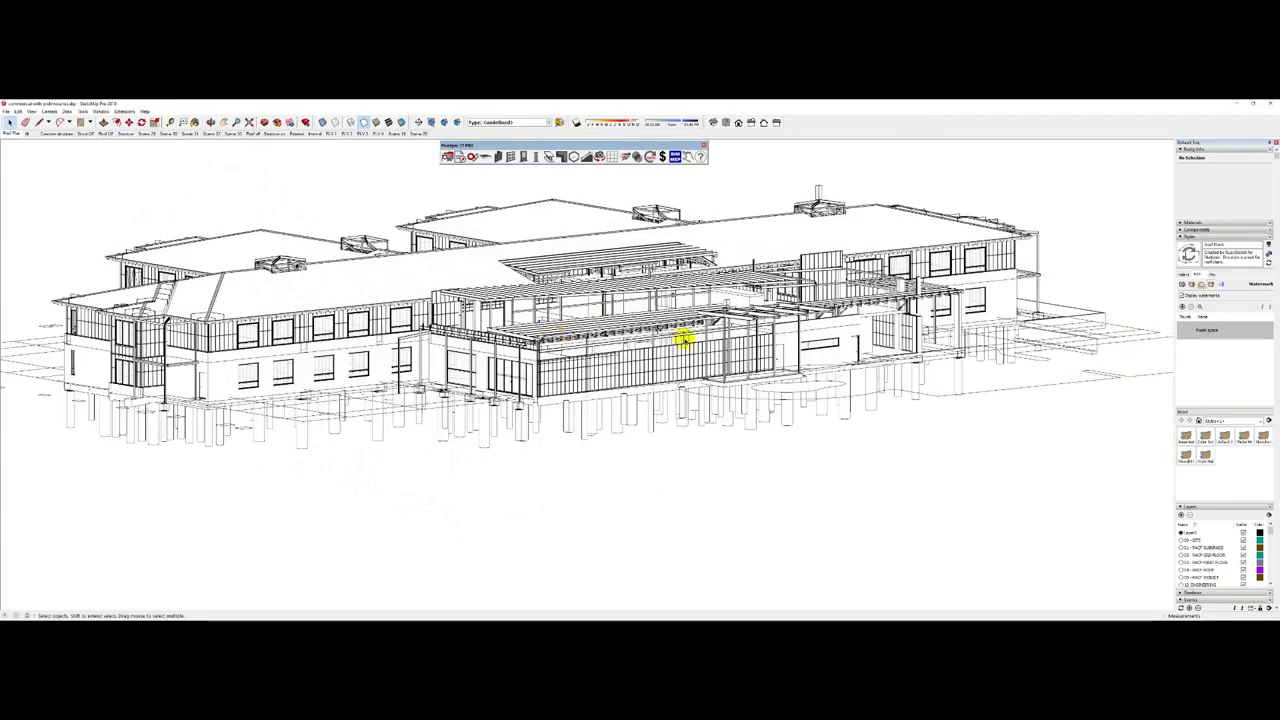
middle_drag(686, 331, 641, 337)
Show the coloured structural framing scene and examine the entrance wing's steel roof beams and posts.
click(395, 134)
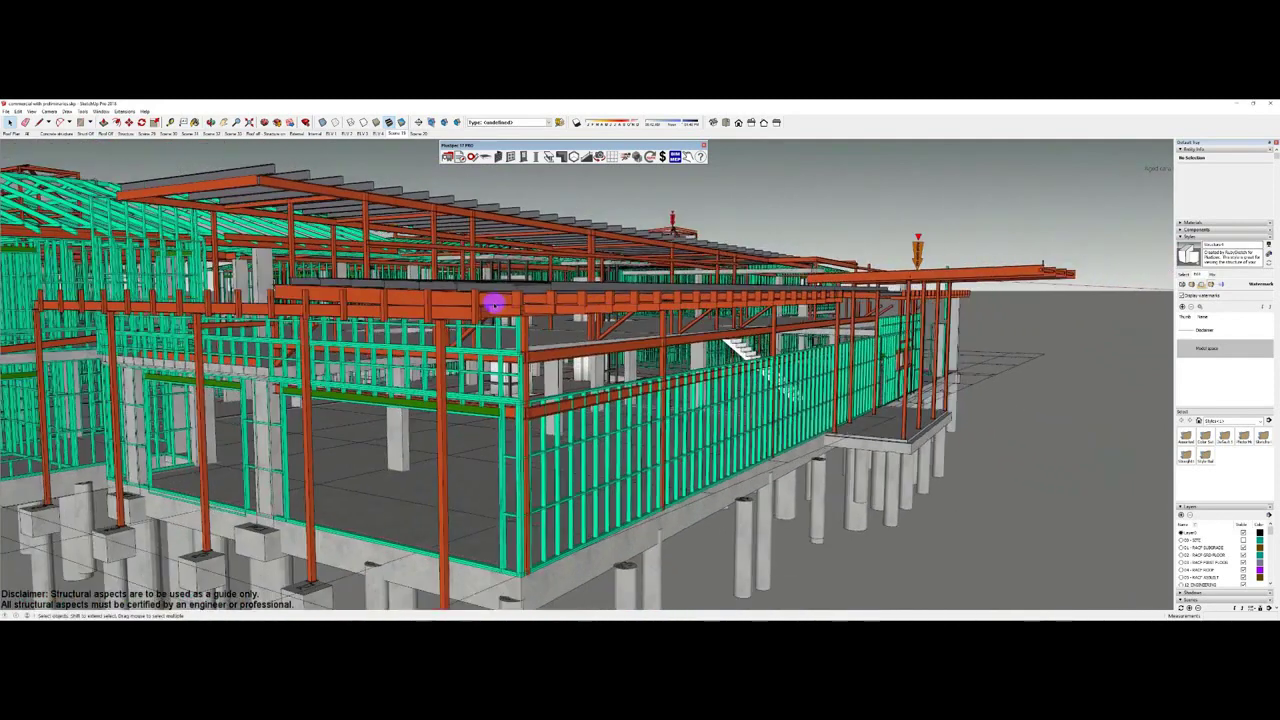
middle_drag(494, 302, 722, 315)
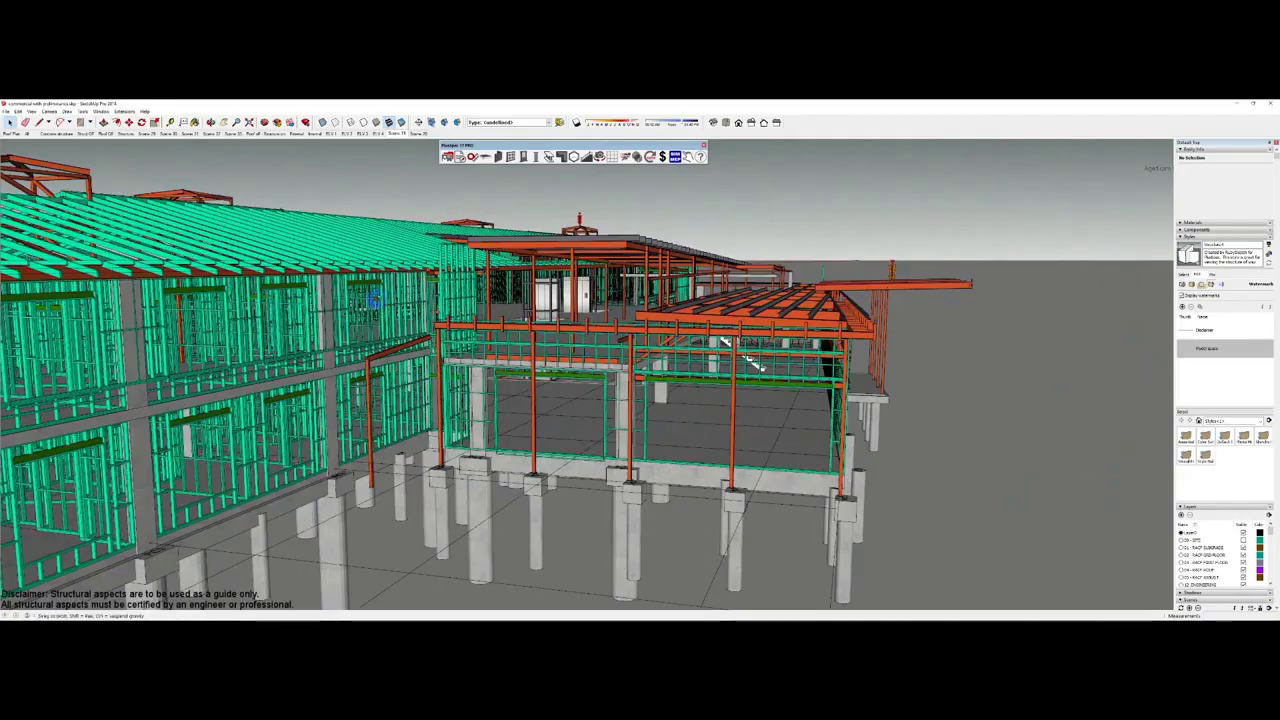
middle_drag(372, 301, 502, 319)
Examine the roof trusses, wall studs and concrete piers of the building's wings from near and far.
scroll(502, 320, down, 10)
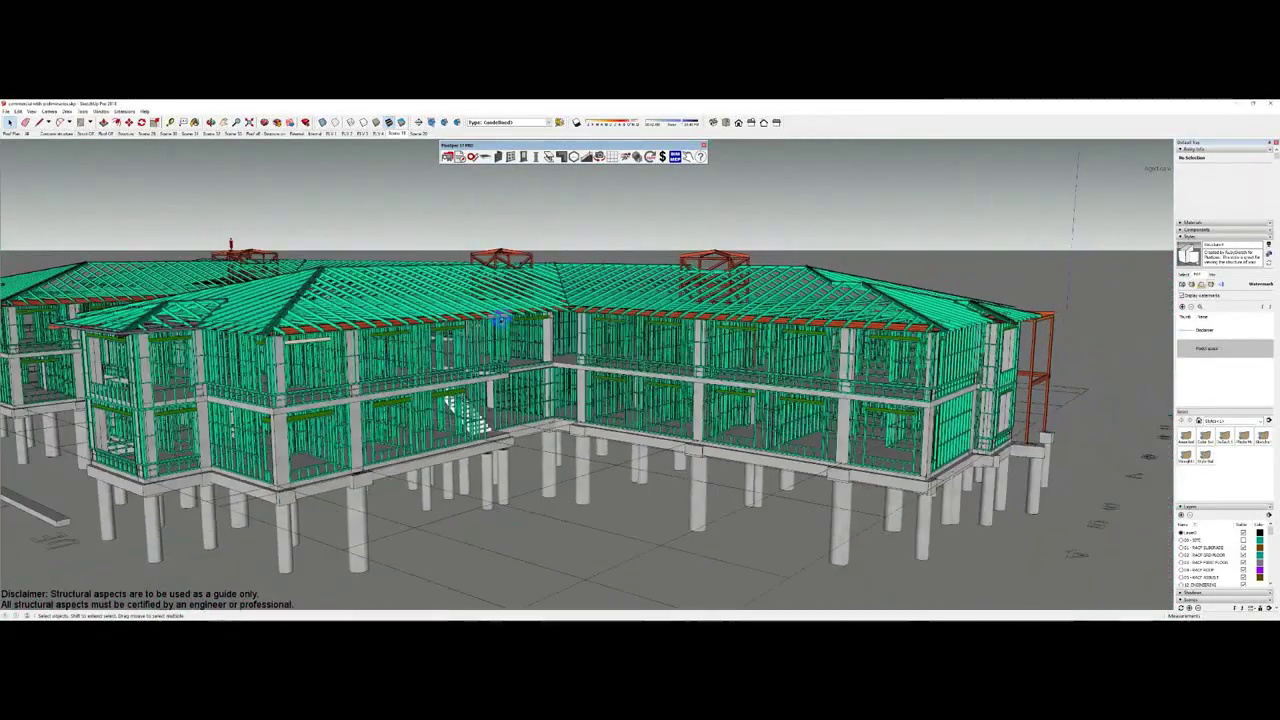
scroll(495, 320, down, 3)
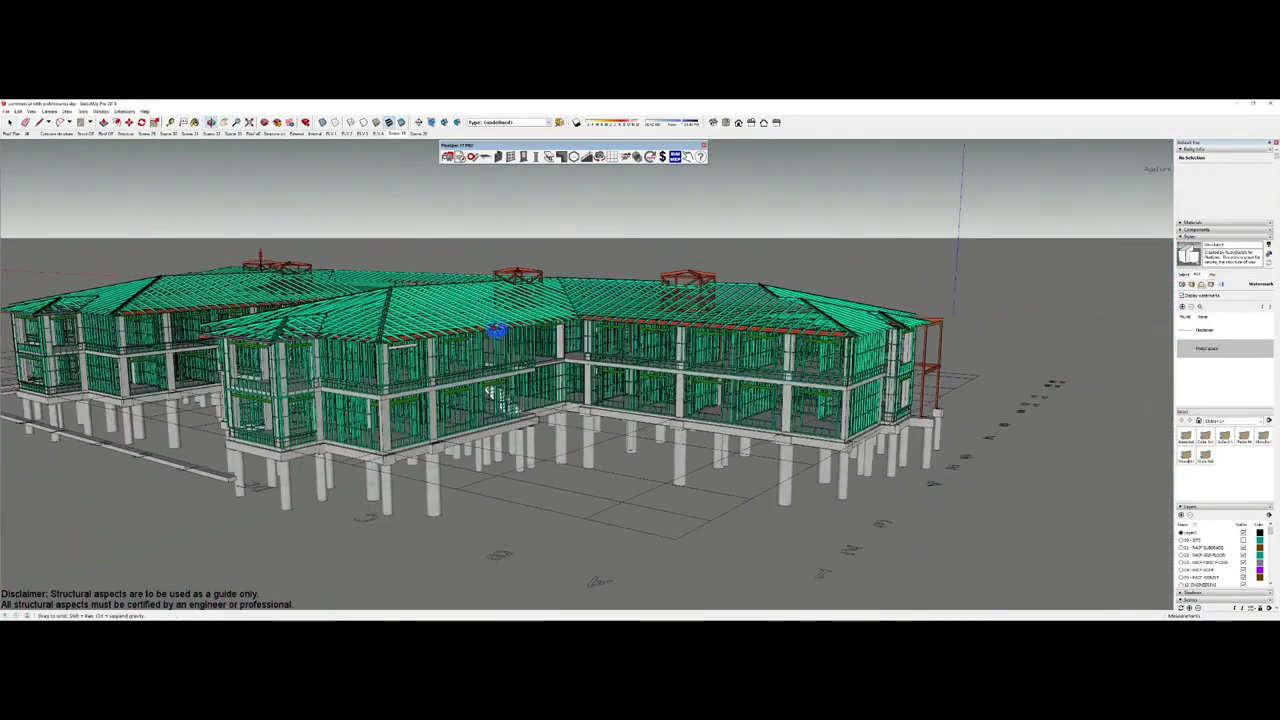
scroll(480, 322, up, 5)
scroll(470, 320, up, 5)
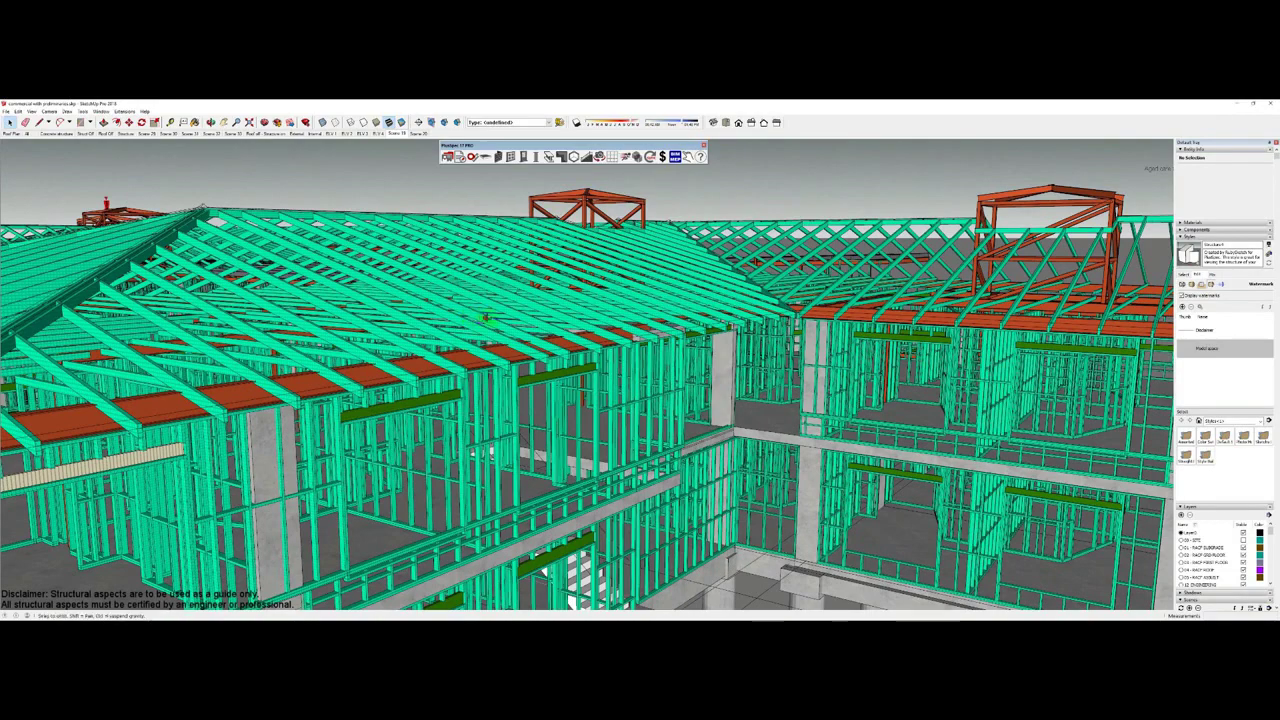
scroll(489, 320, down, 8)
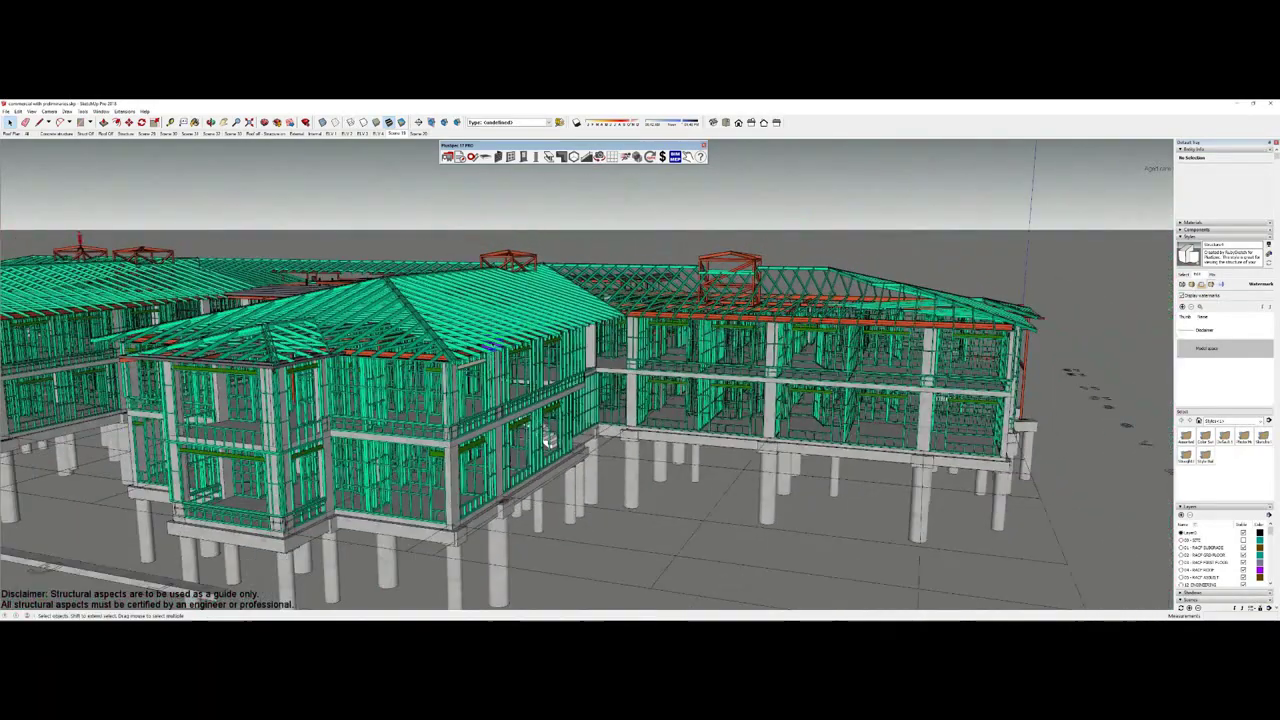
middle_drag(548, 434, 657, 410)
middle_drag(584, 333, 503, 362)
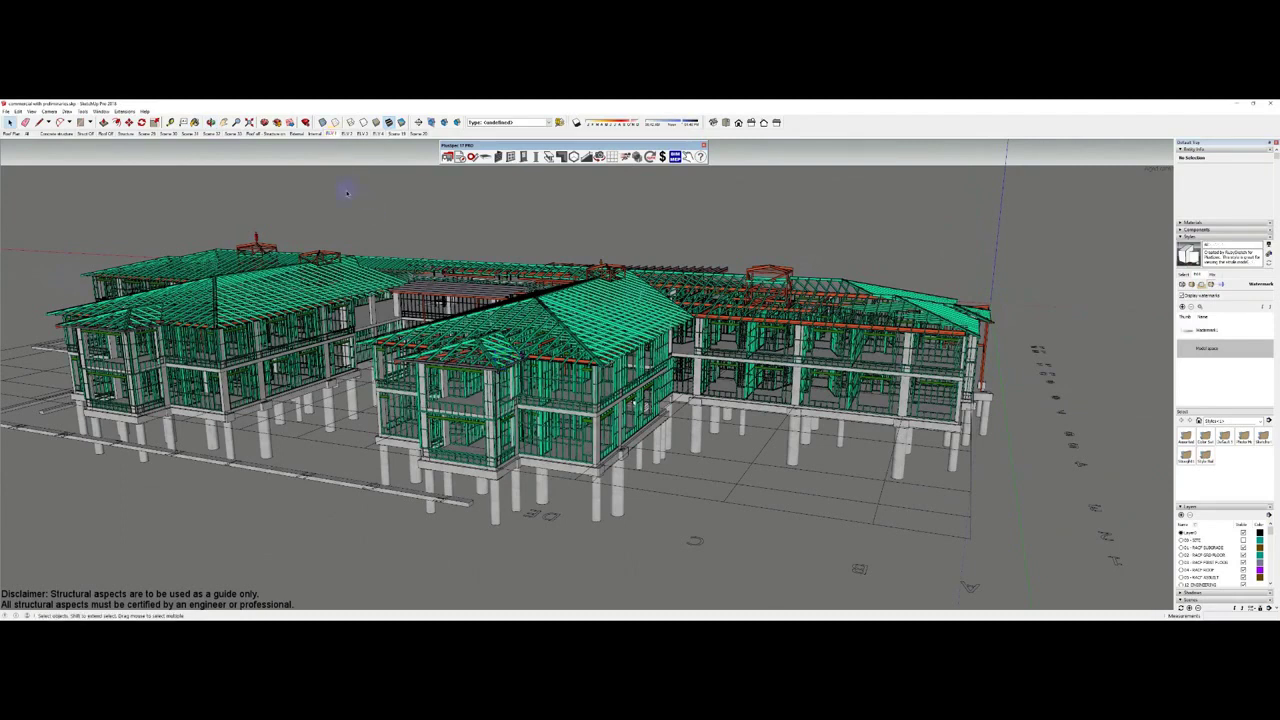
Step through the saved scenes showing the front elevation, its coloured variant and the structure from above.
click(346, 191)
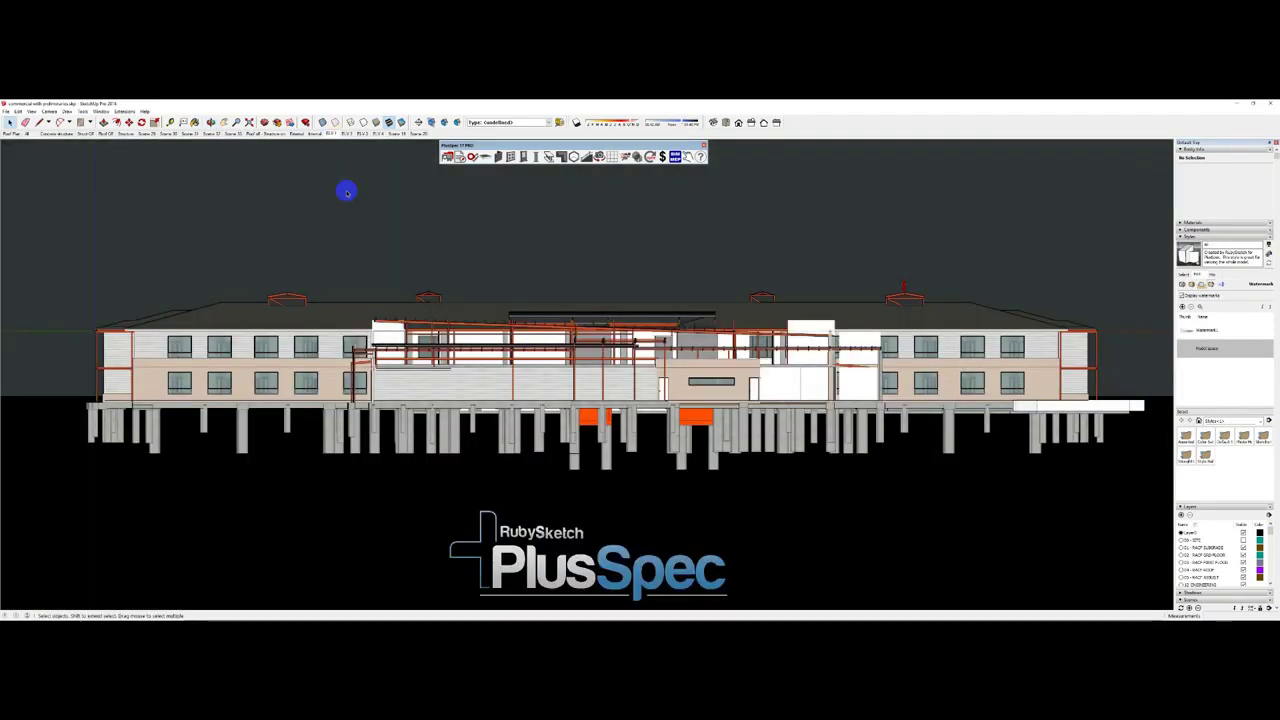
click(307, 130)
click(286, 130)
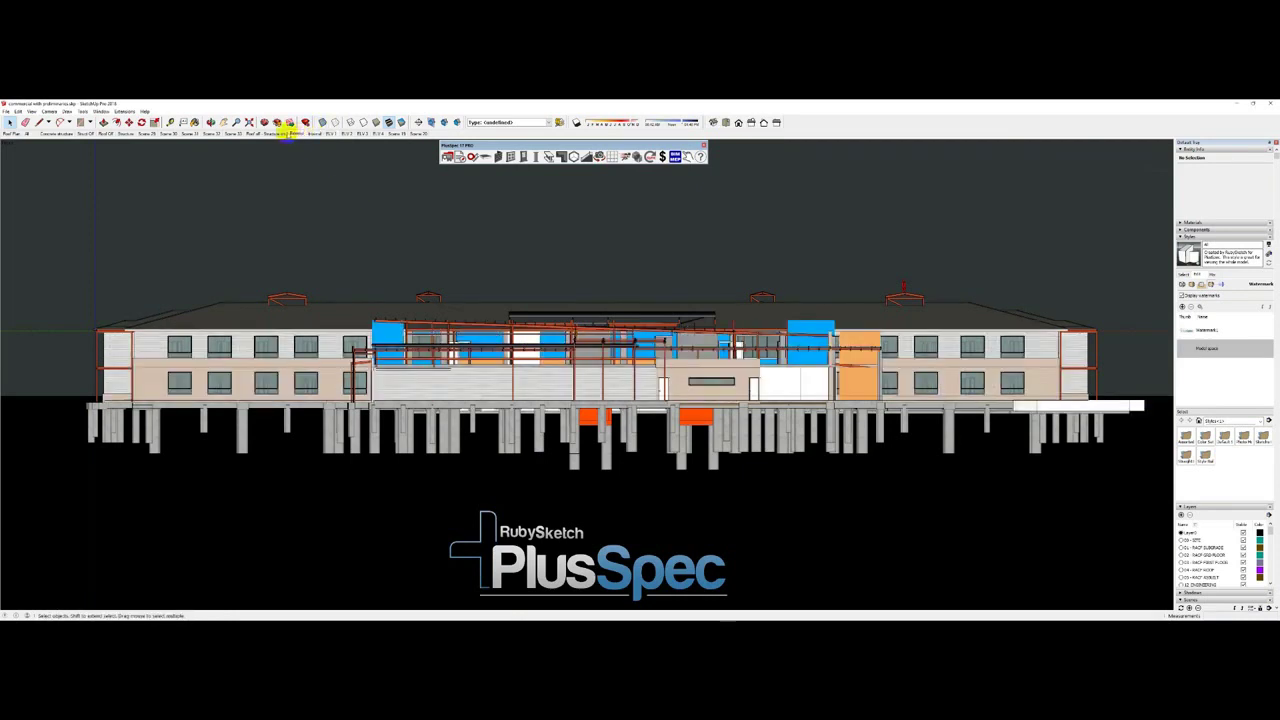
click(276, 133)
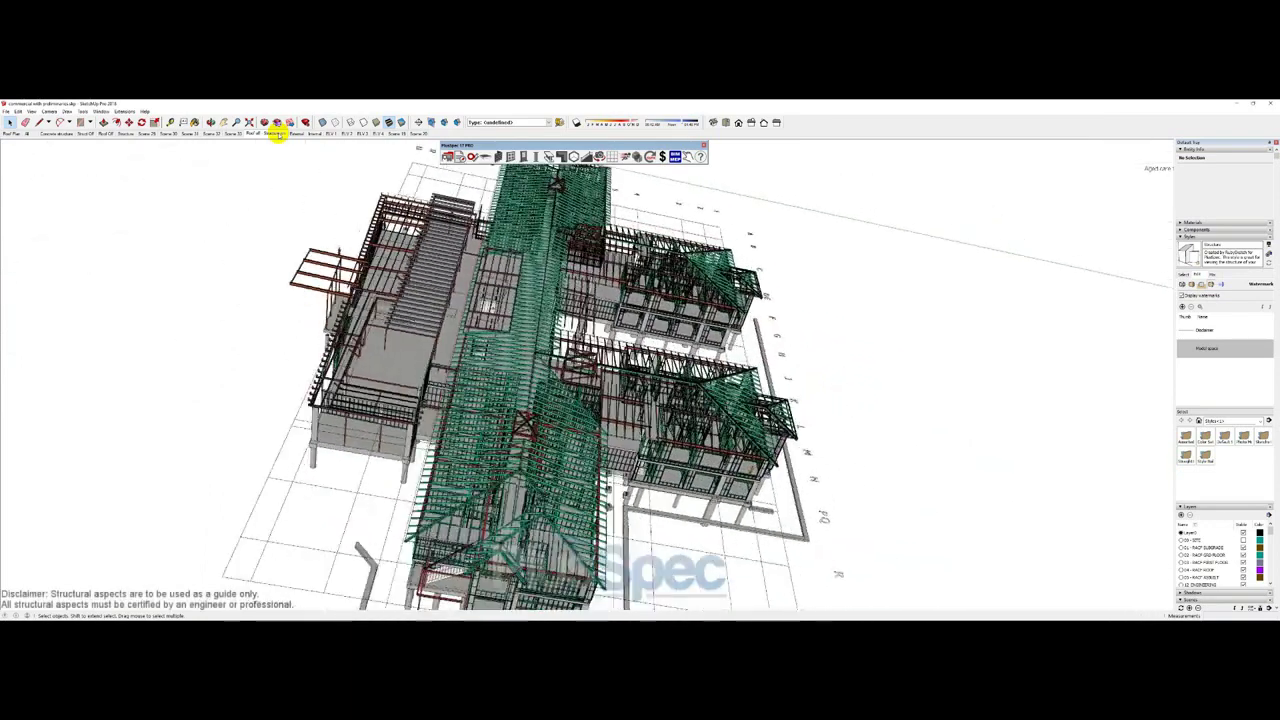
Step through the numbered scenes to review the see-through building and the sectioned structural framing.
click(240, 134)
click(237, 134)
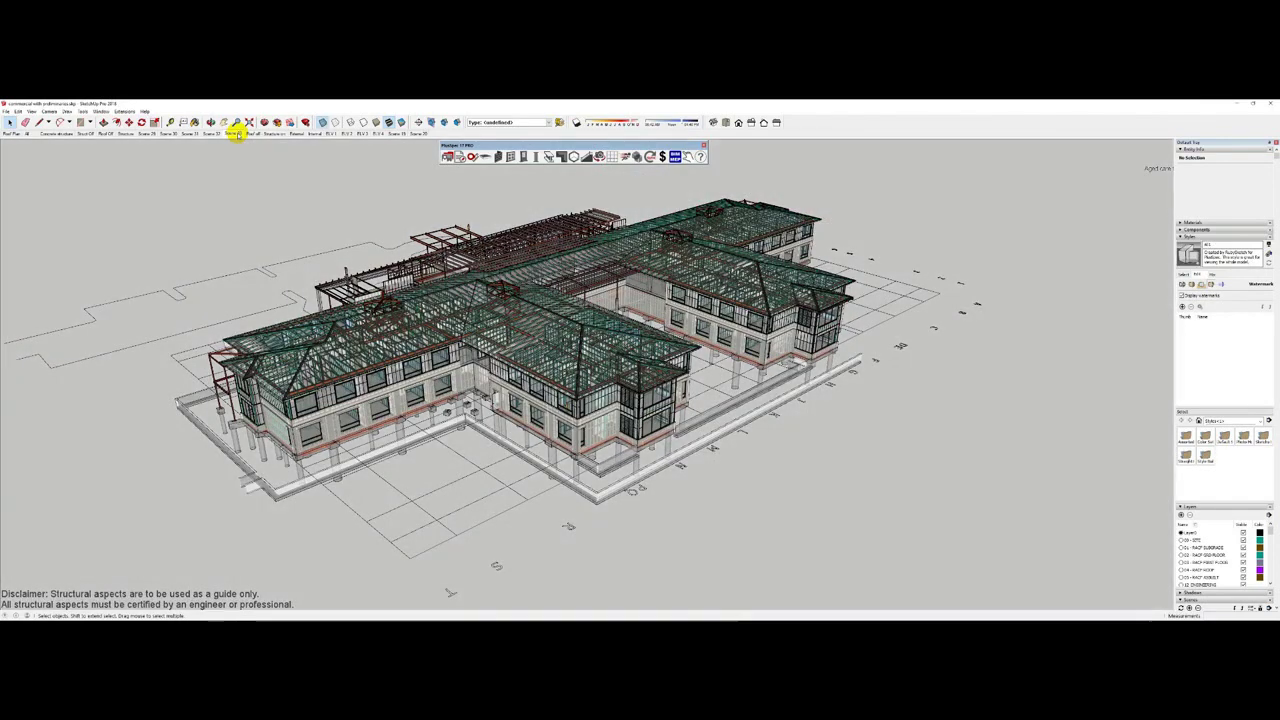
click(235, 134)
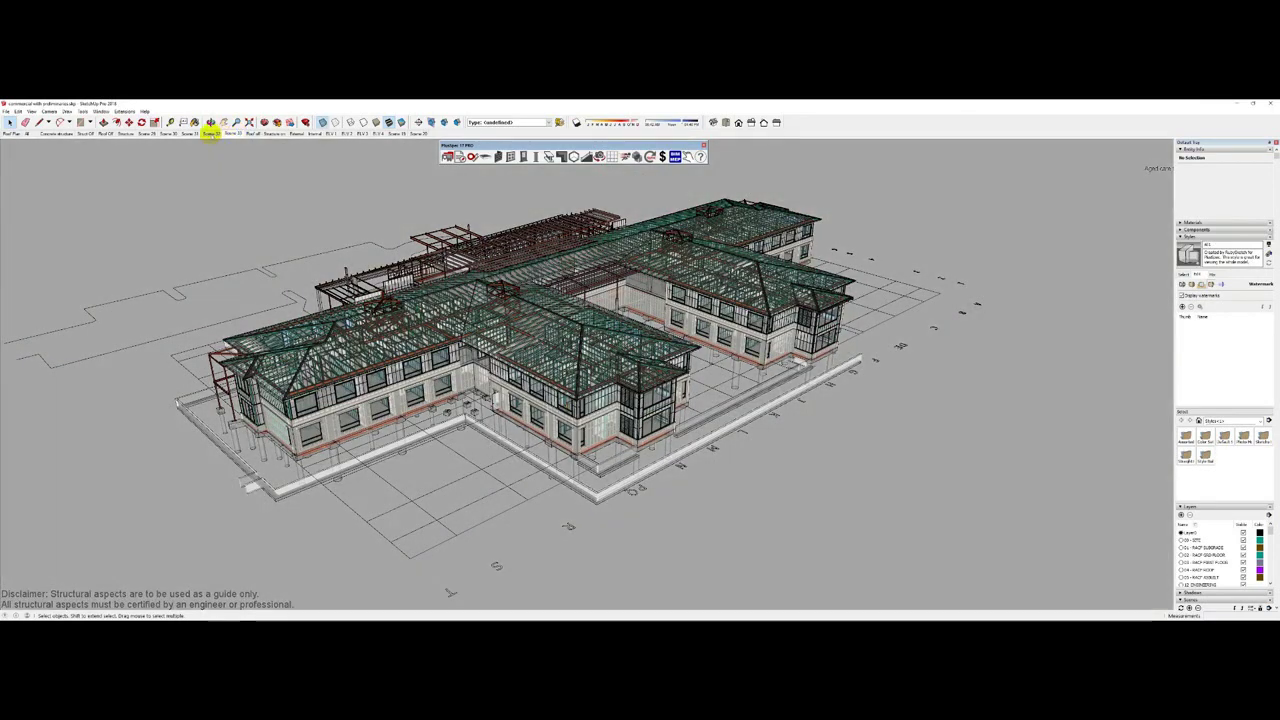
click(199, 134)
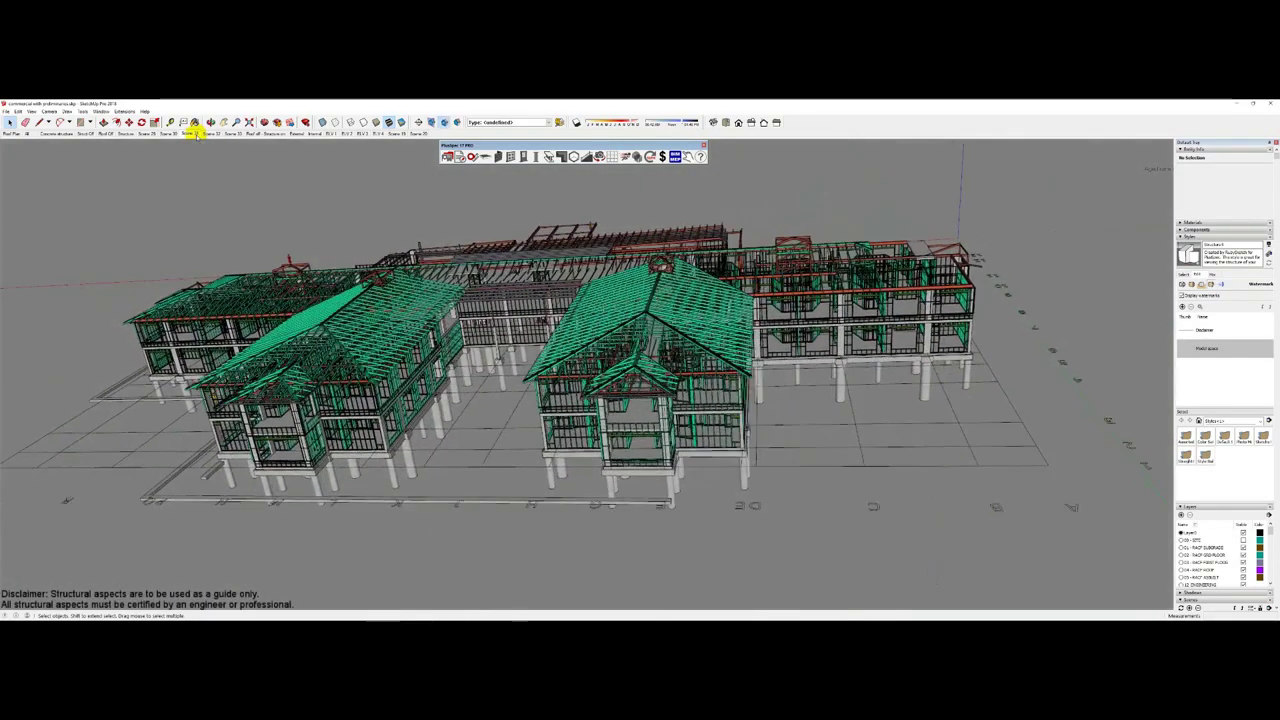
click(172, 134)
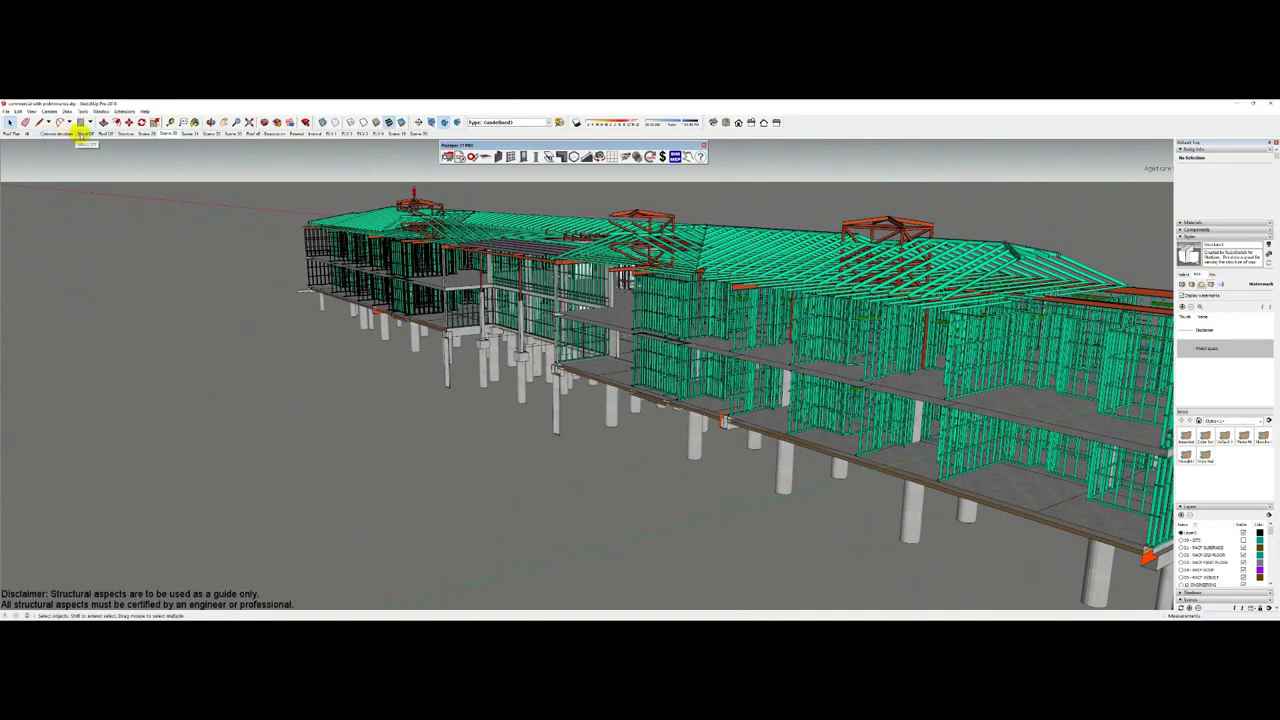
Show the scene of the fully clad building and place a section plane with the symbol AD on the near wing's end.
click(80, 134)
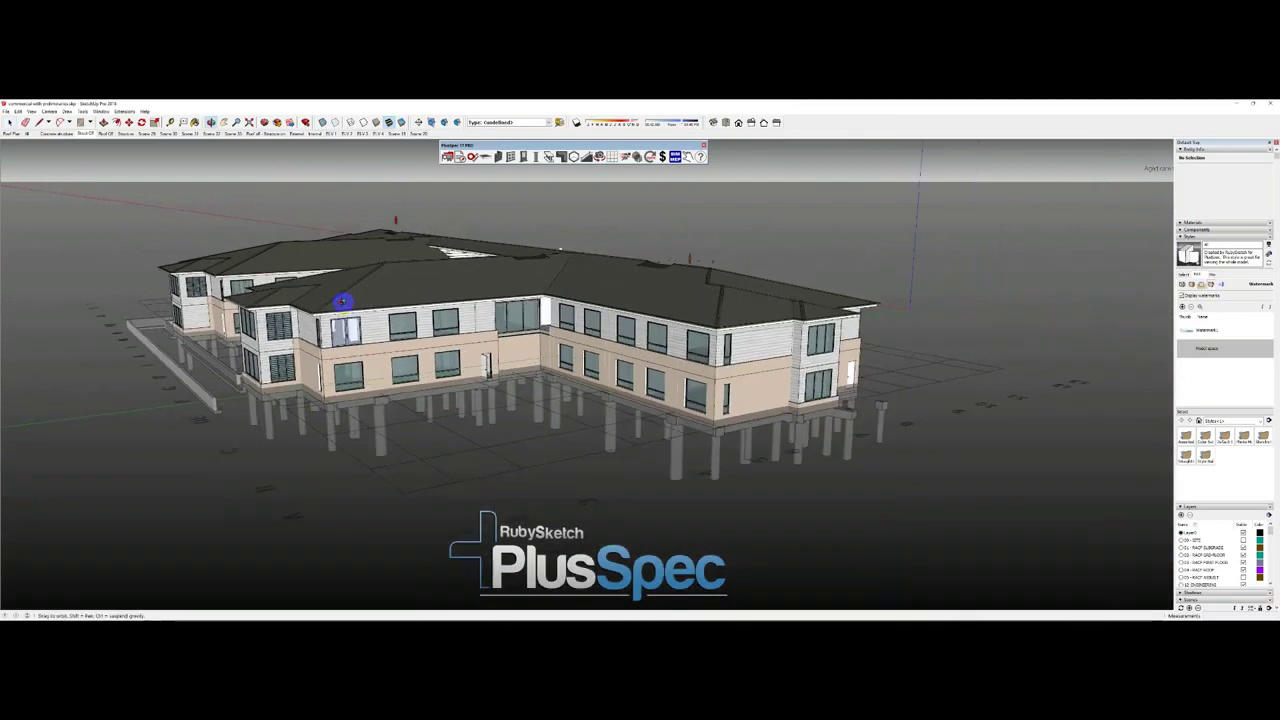
middle_drag(343, 289, 357, 316)
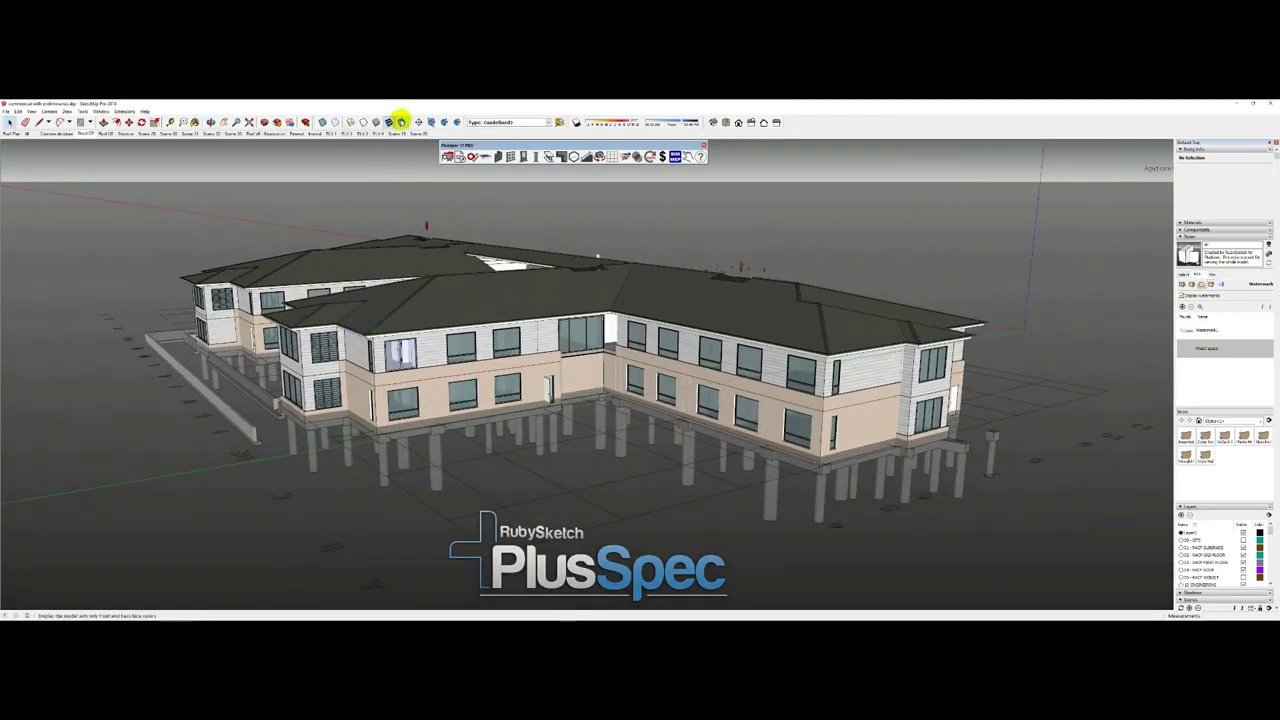
click(418, 122)
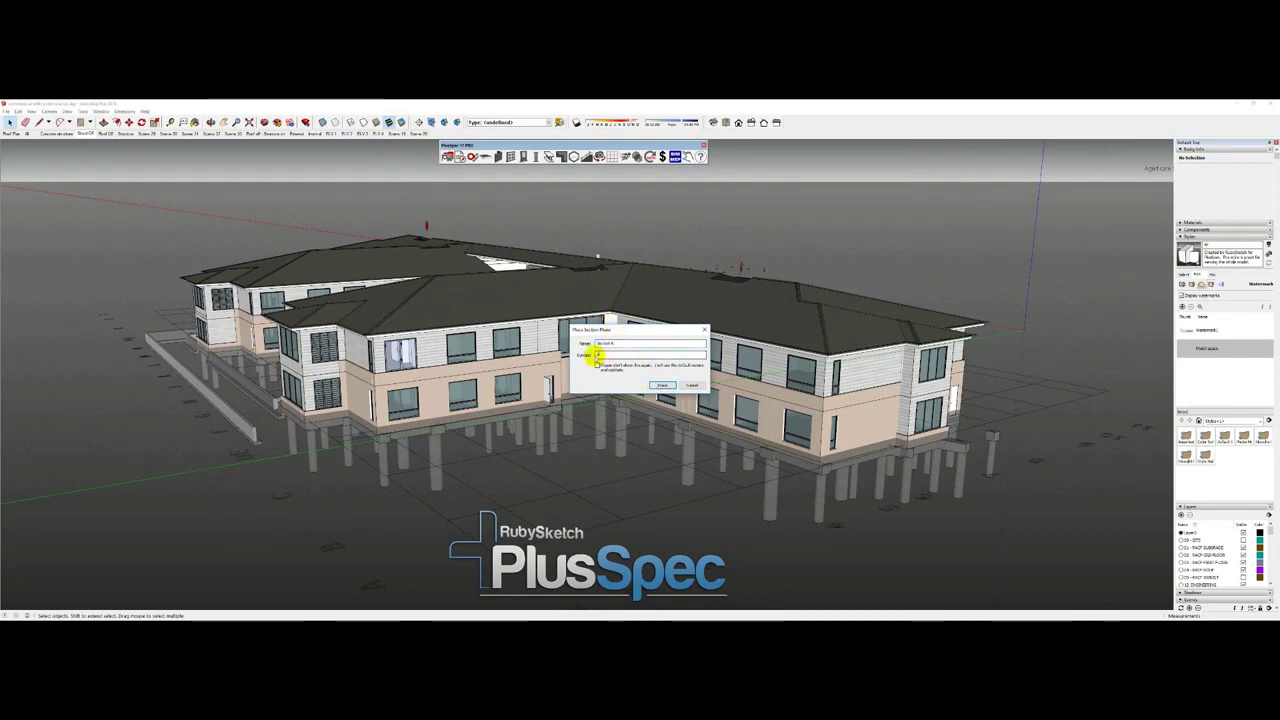
click(665, 385)
click(857, 393)
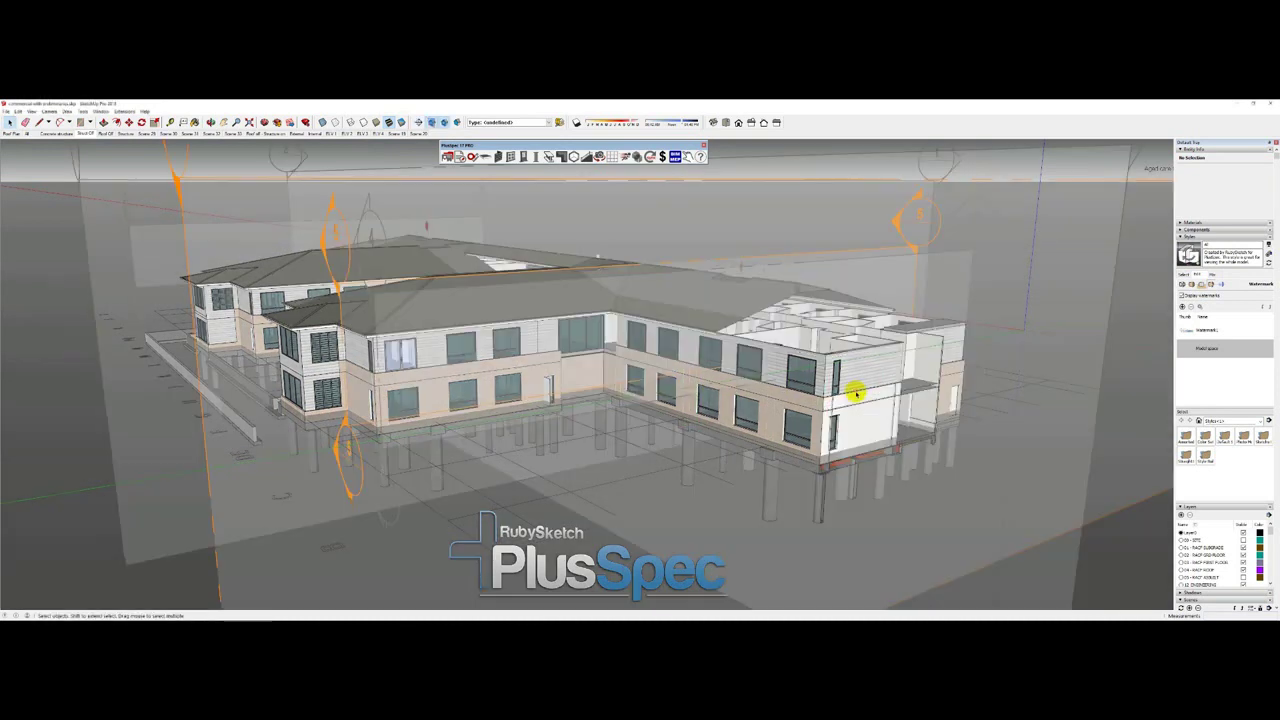
Select the AD section plane and move it inward so that it cuts lengthwise through the near wing.
scroll(855, 397, down, 3)
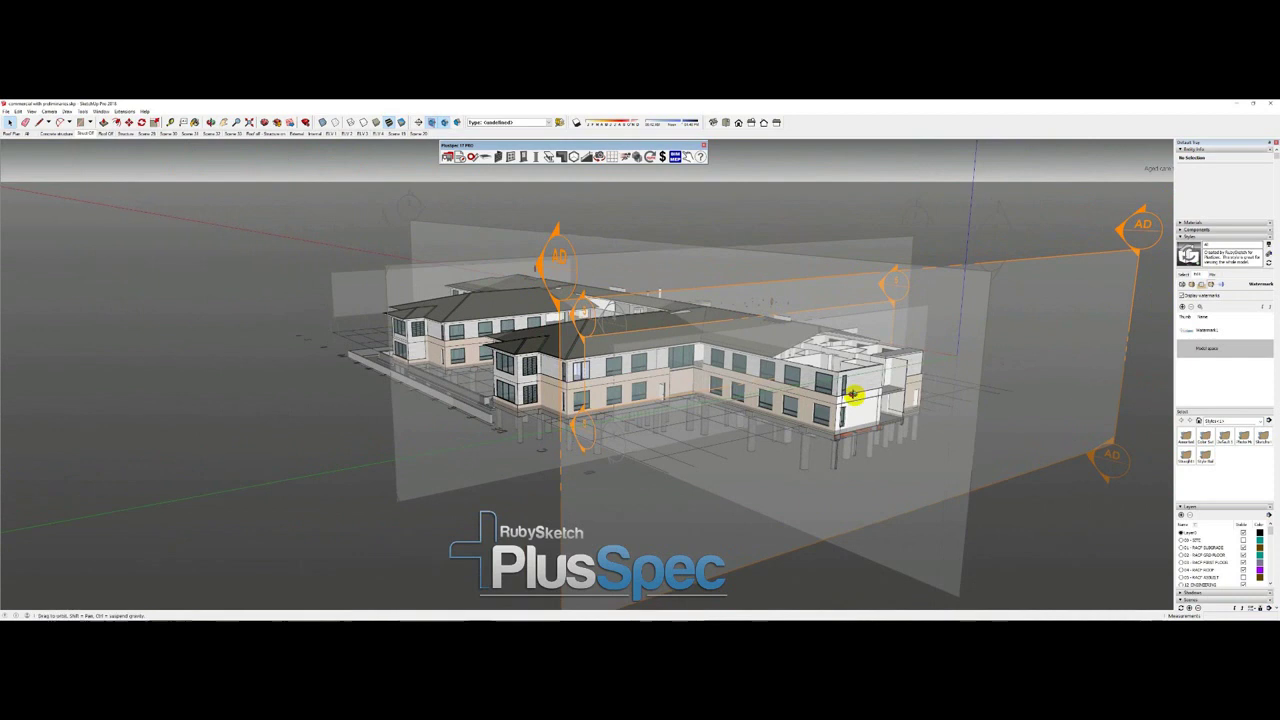
middle_drag(851, 393, 726, 401)
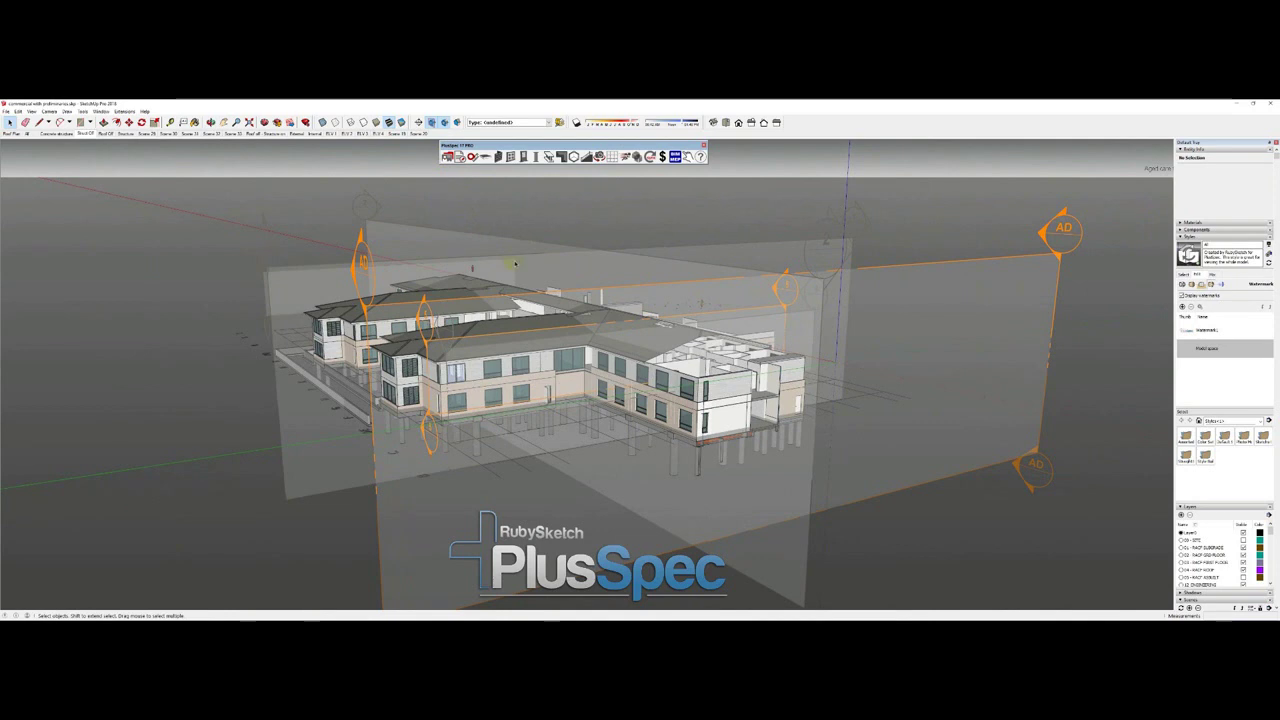
middle_drag(507, 285, 564, 310)
click(550, 302)
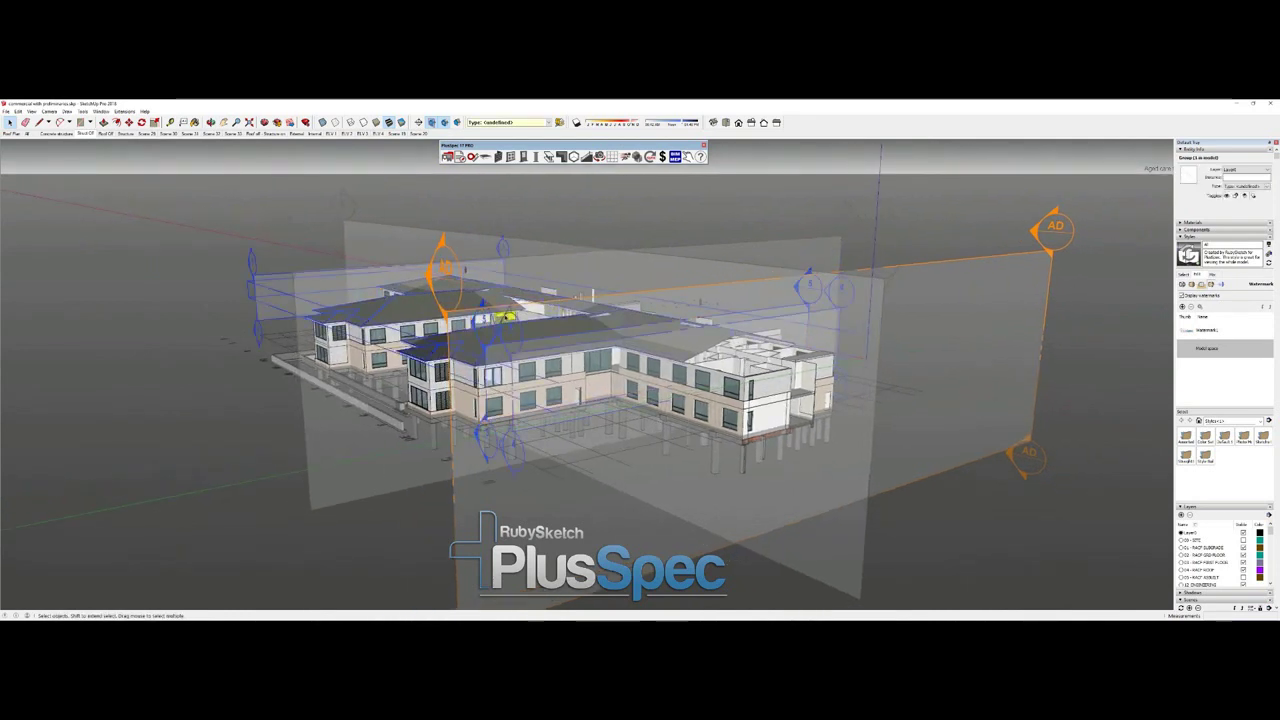
click(1030, 257)
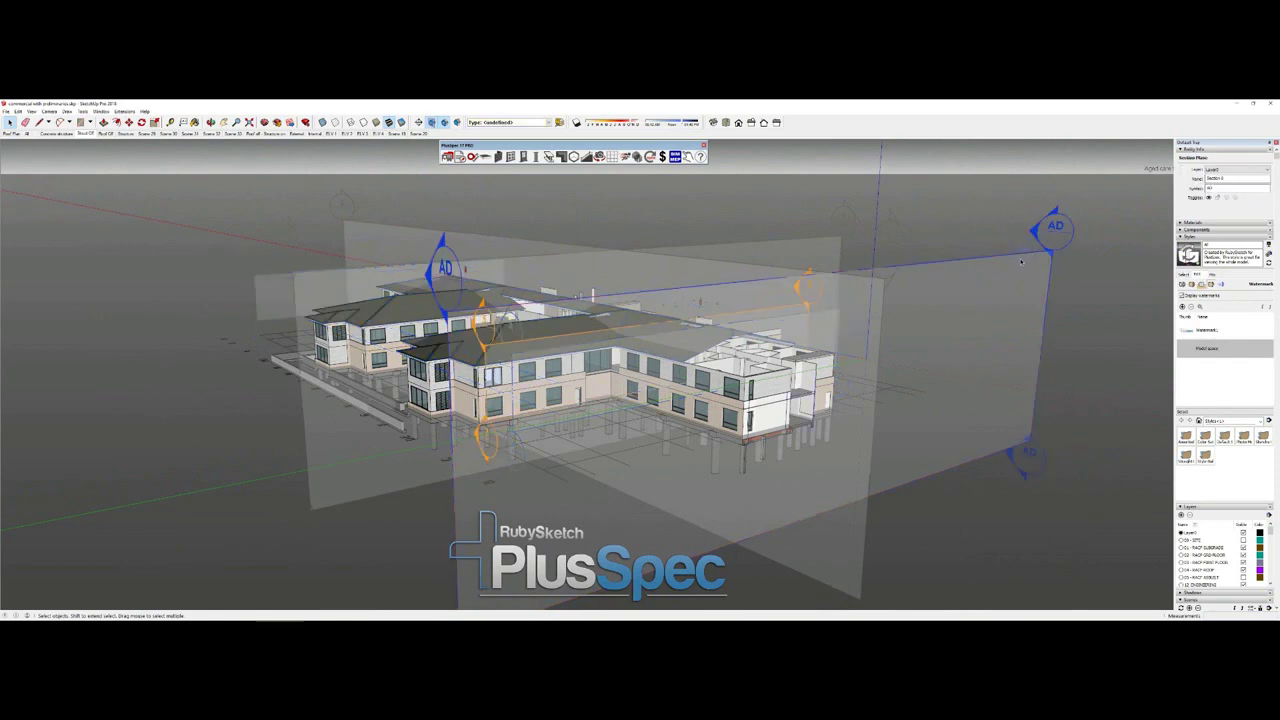
click(1002, 258)
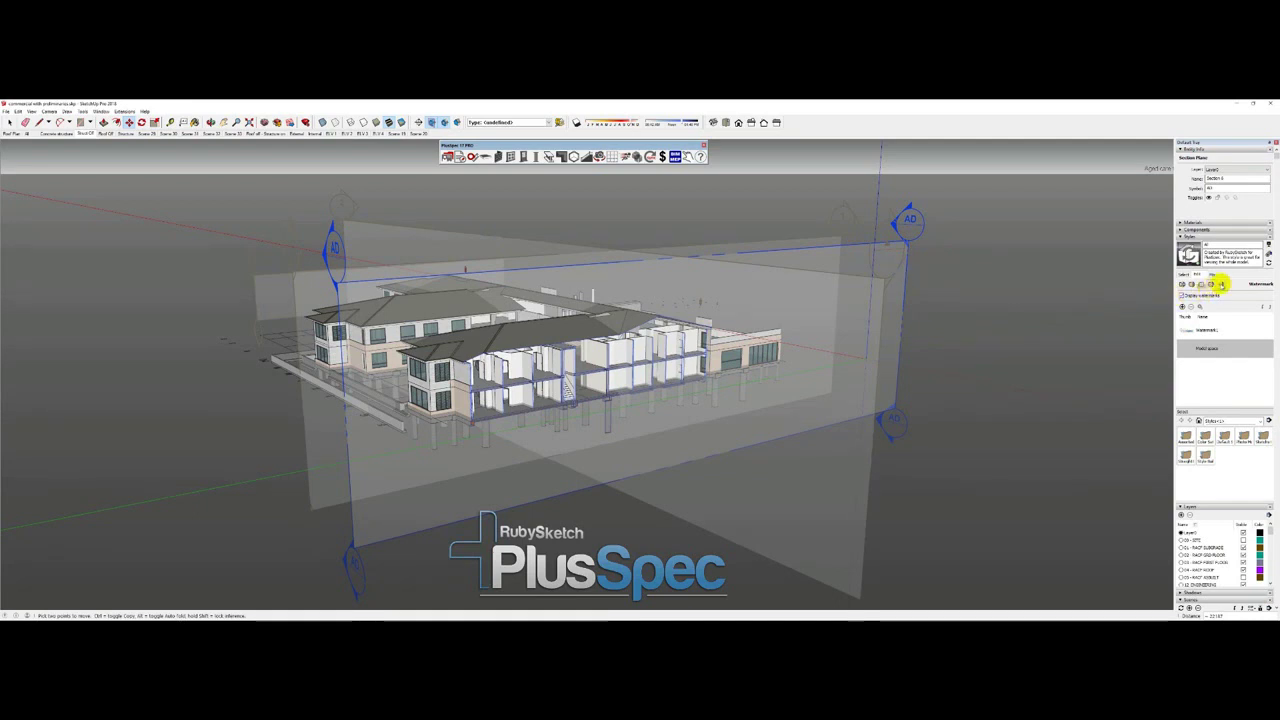
Turn on section fill in the style's modeling settings and move the AD section plane to another cut through the wing.
click(1221, 285)
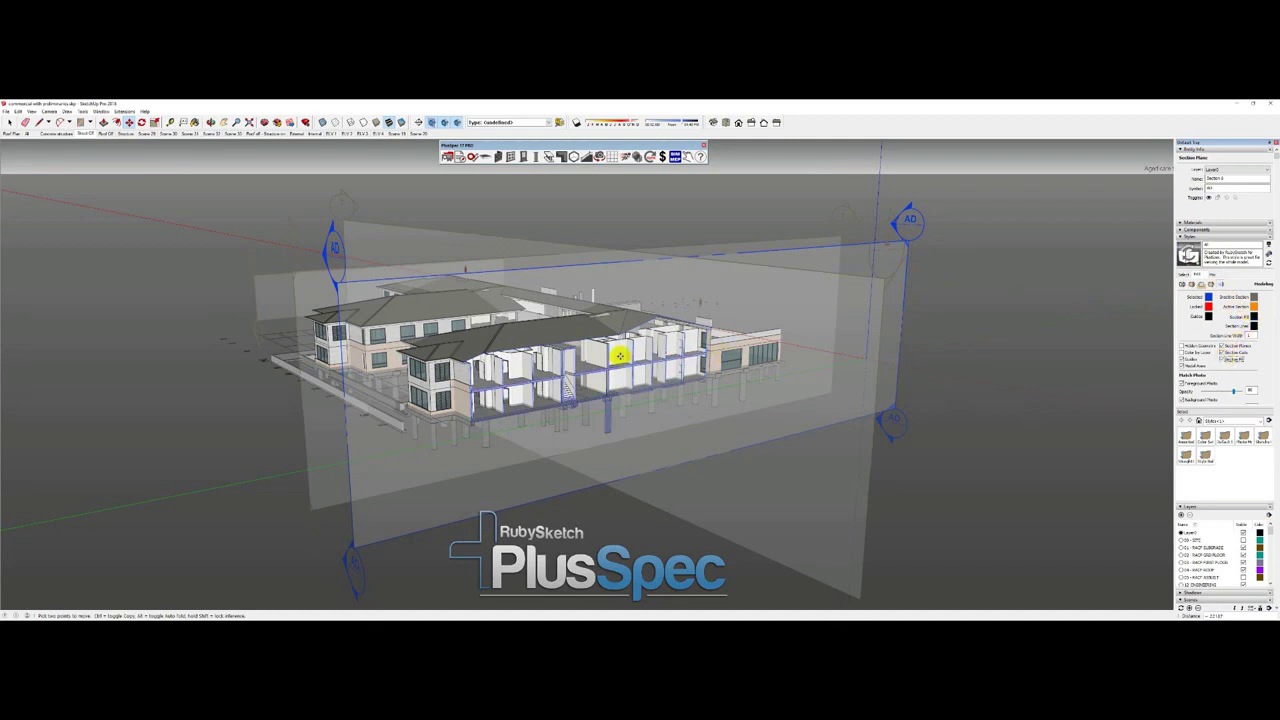
middle_drag(594, 371, 395, 422)
drag(259, 430, 232, 422)
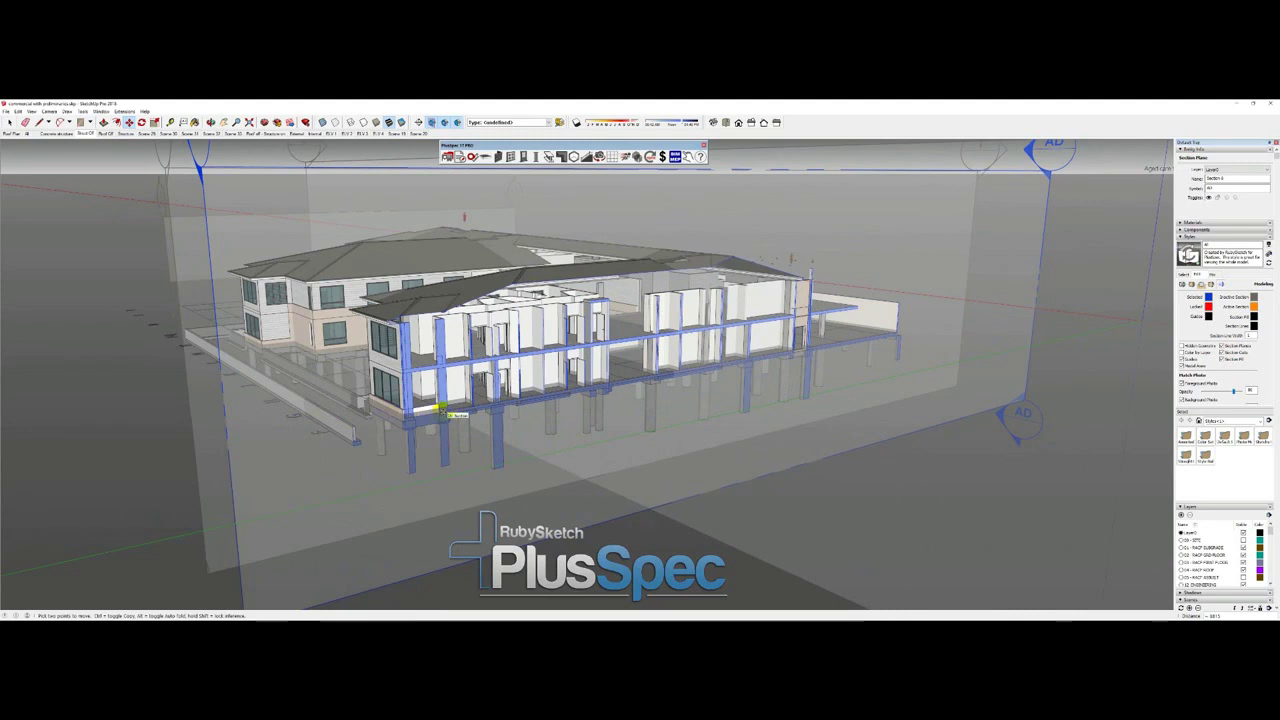
middle_drag(655, 390, 568, 390)
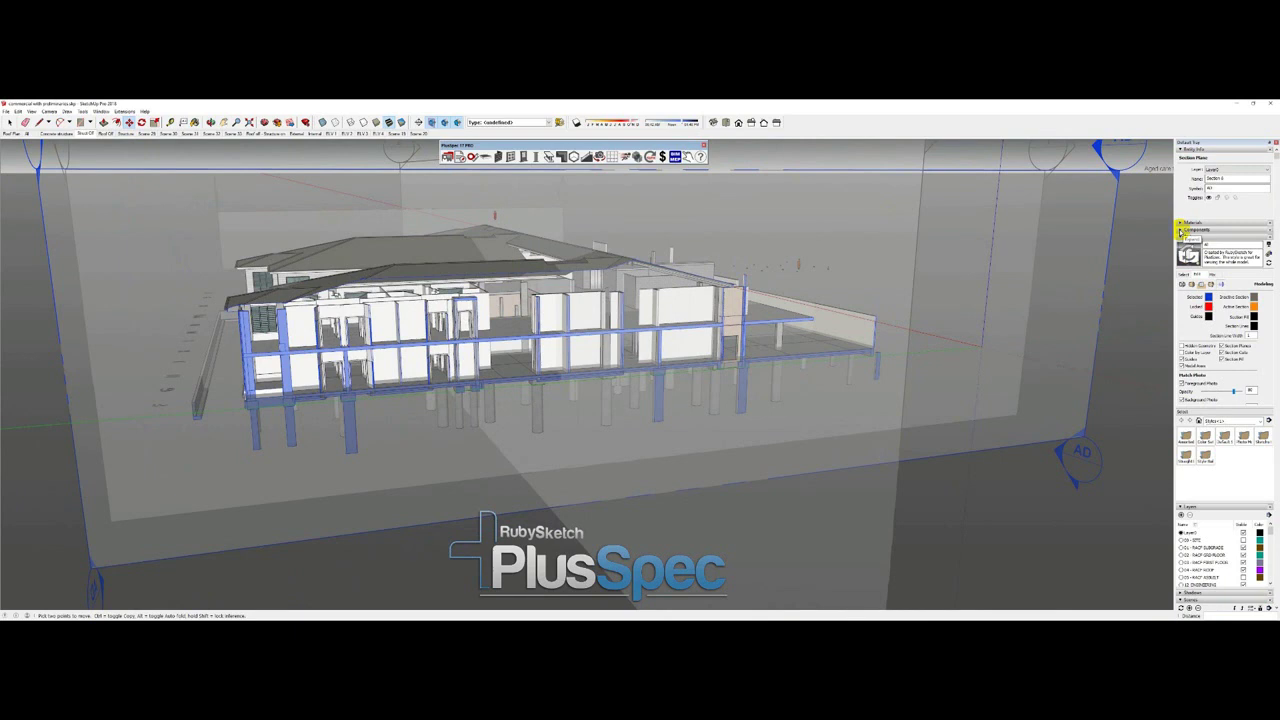
Make all layers visible and move the AD section plane to another lengthwise cut through the near wing.
click(1268, 515)
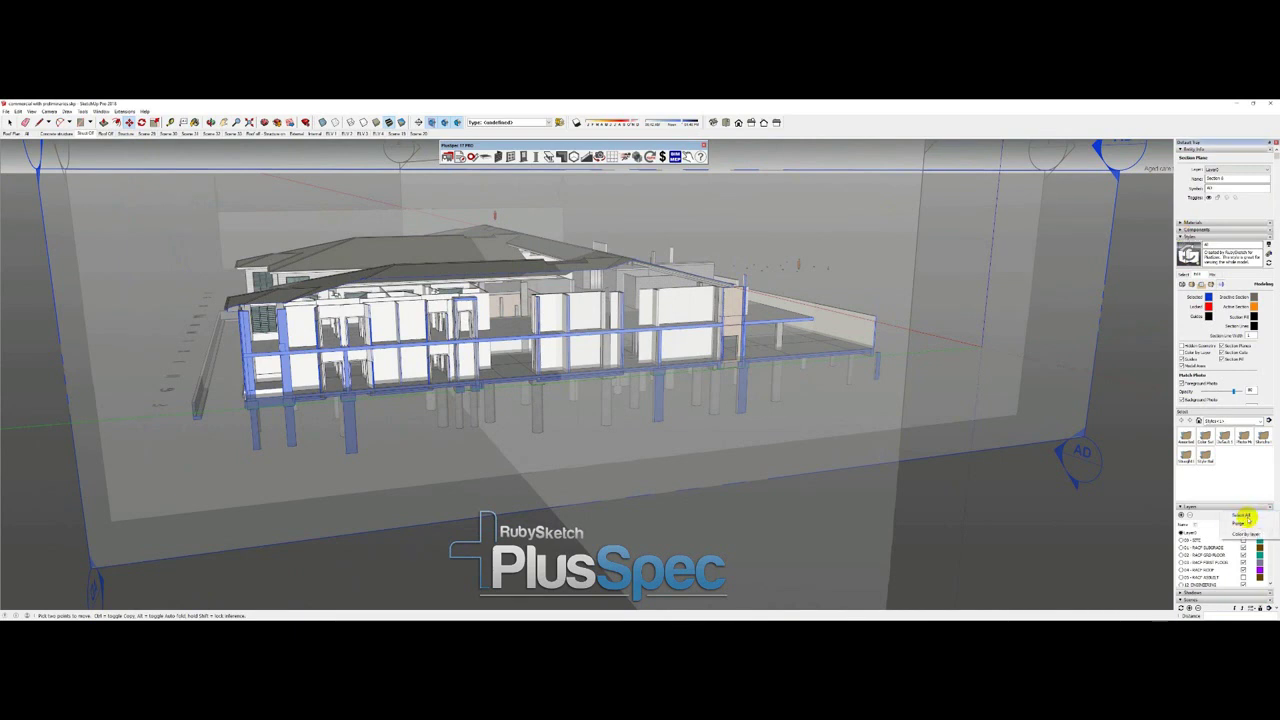
click(1242, 516)
click(1243, 536)
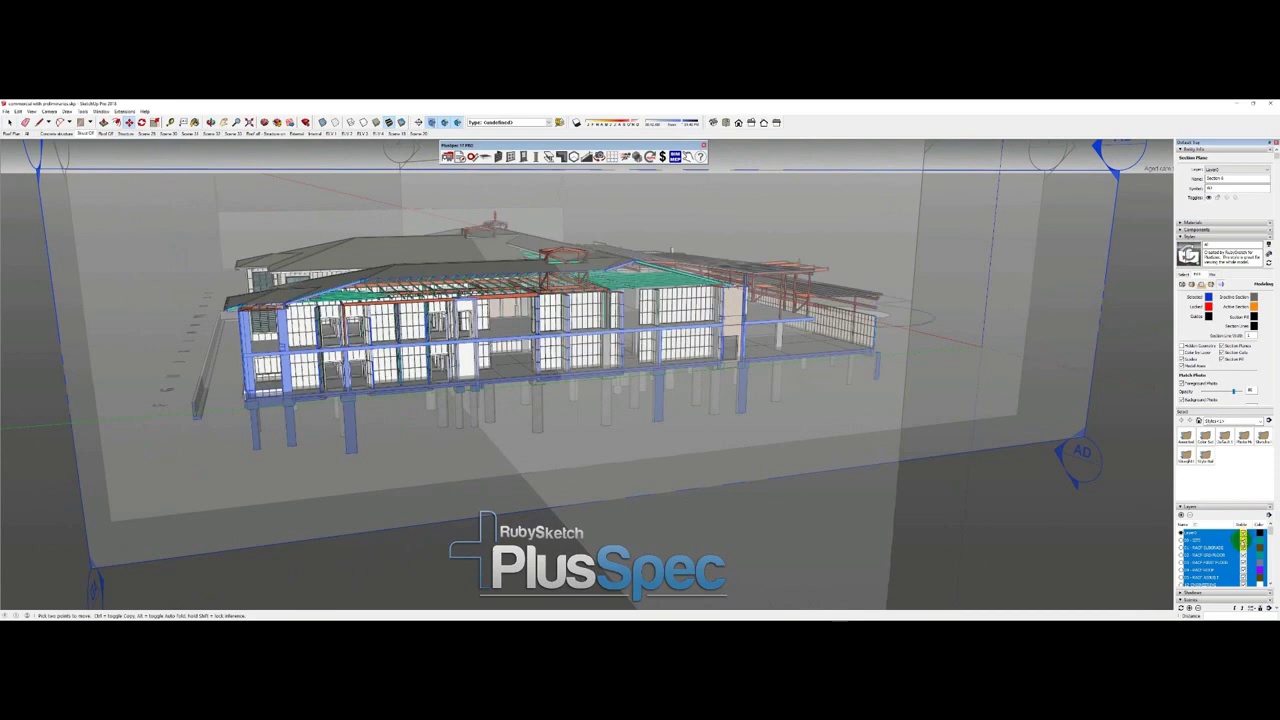
drag(1014, 500, 354, 444)
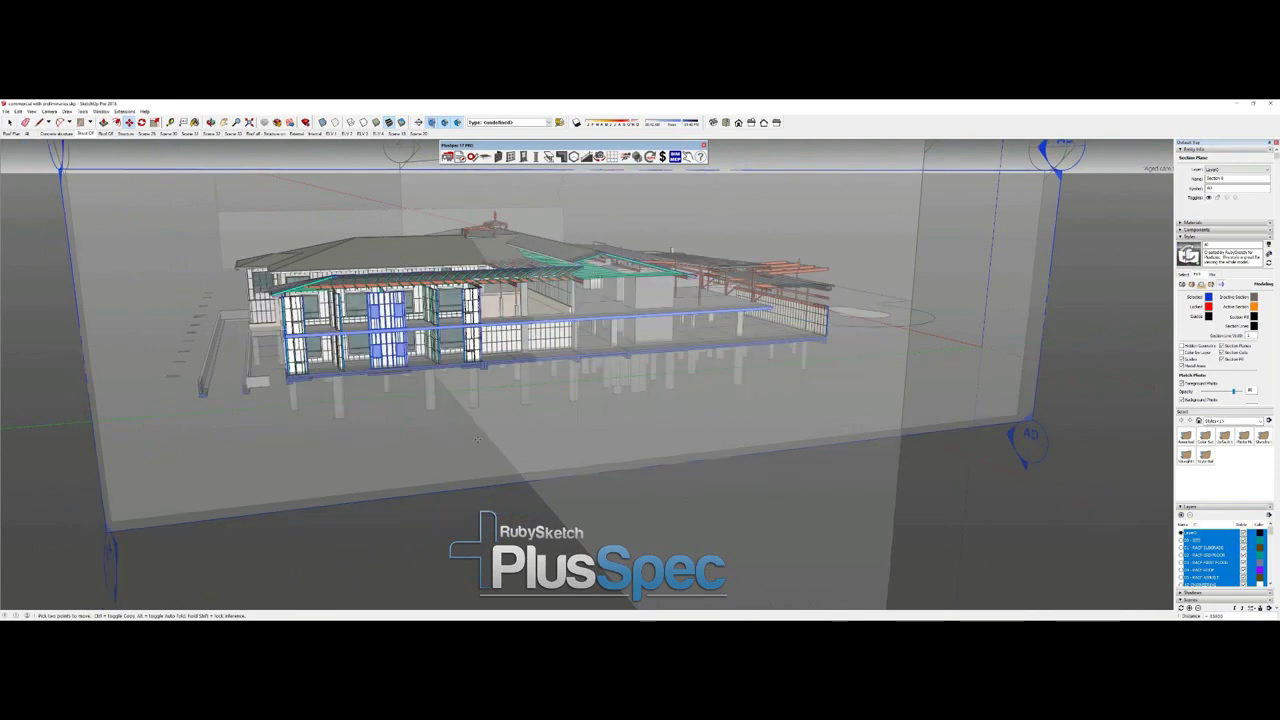
middle_drag(496, 438, 672, 453)
drag(672, 453, 950, 468)
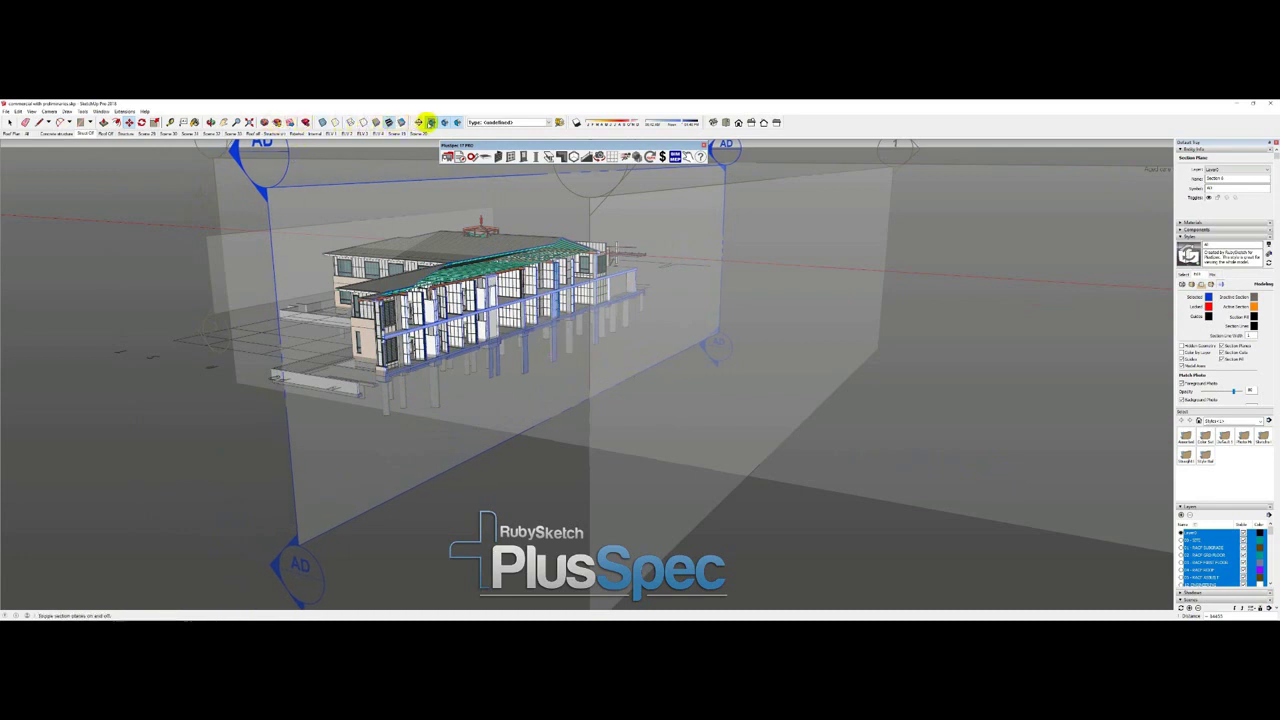
Toggle the building's section cut off and on, and turn off the display of section fill and section planes.
click(443, 122)
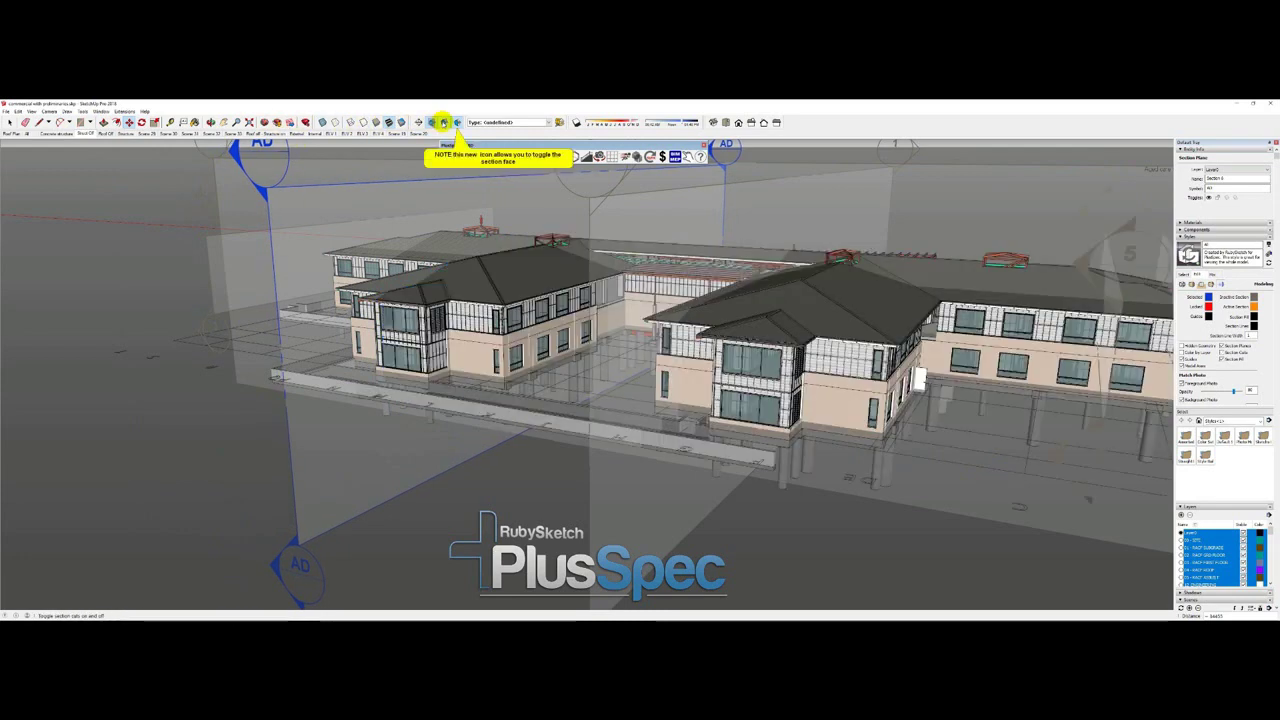
click(445, 122)
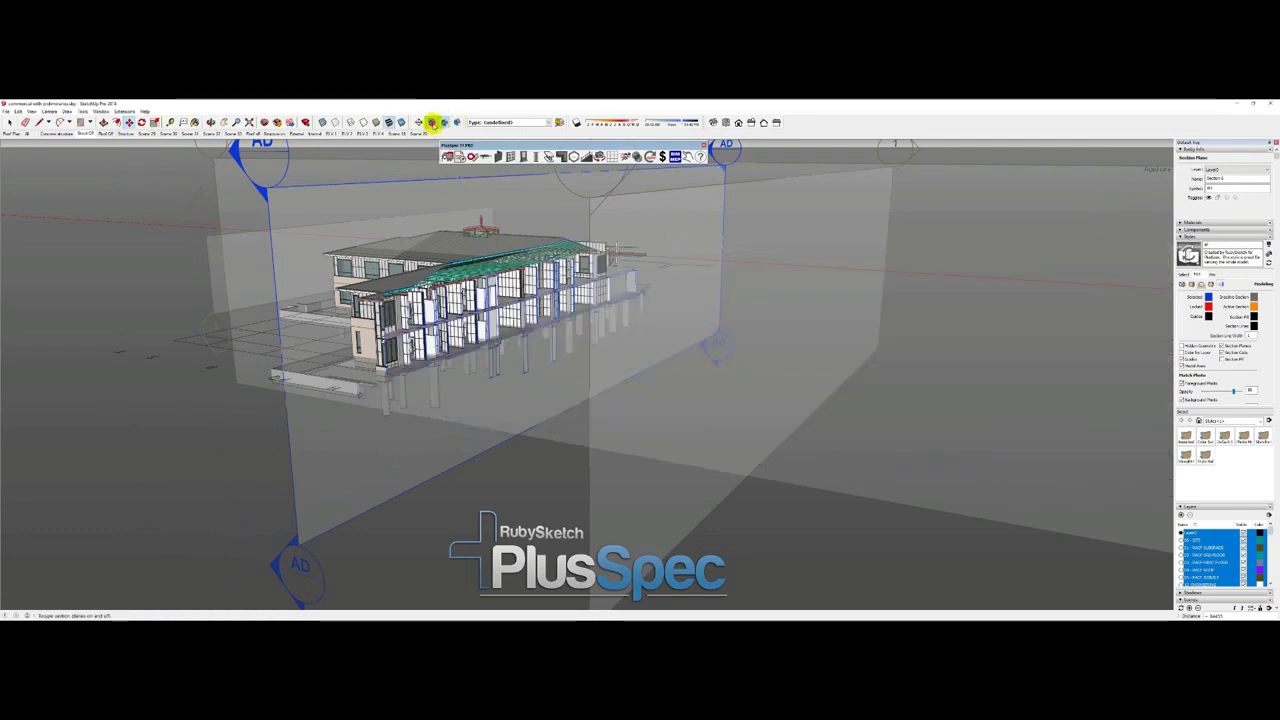
click(431, 122)
scroll(455, 318, up, 10)
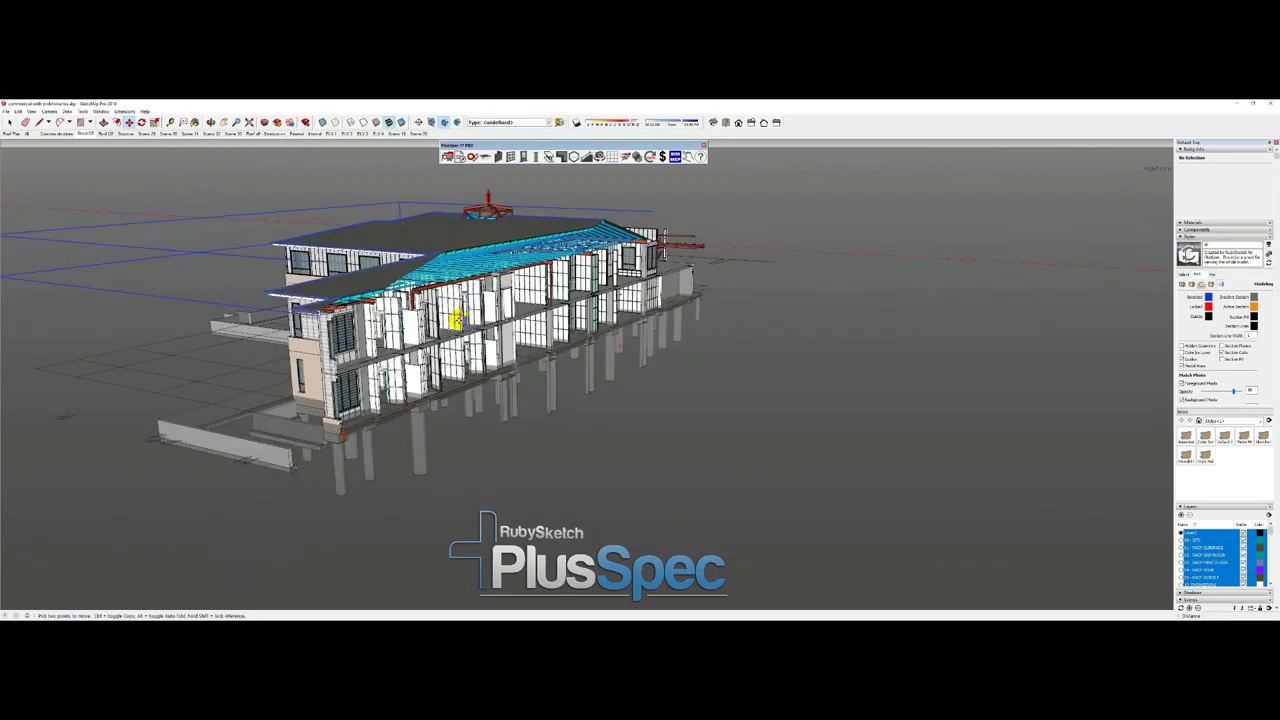
middle_drag(453, 319, 688, 332)
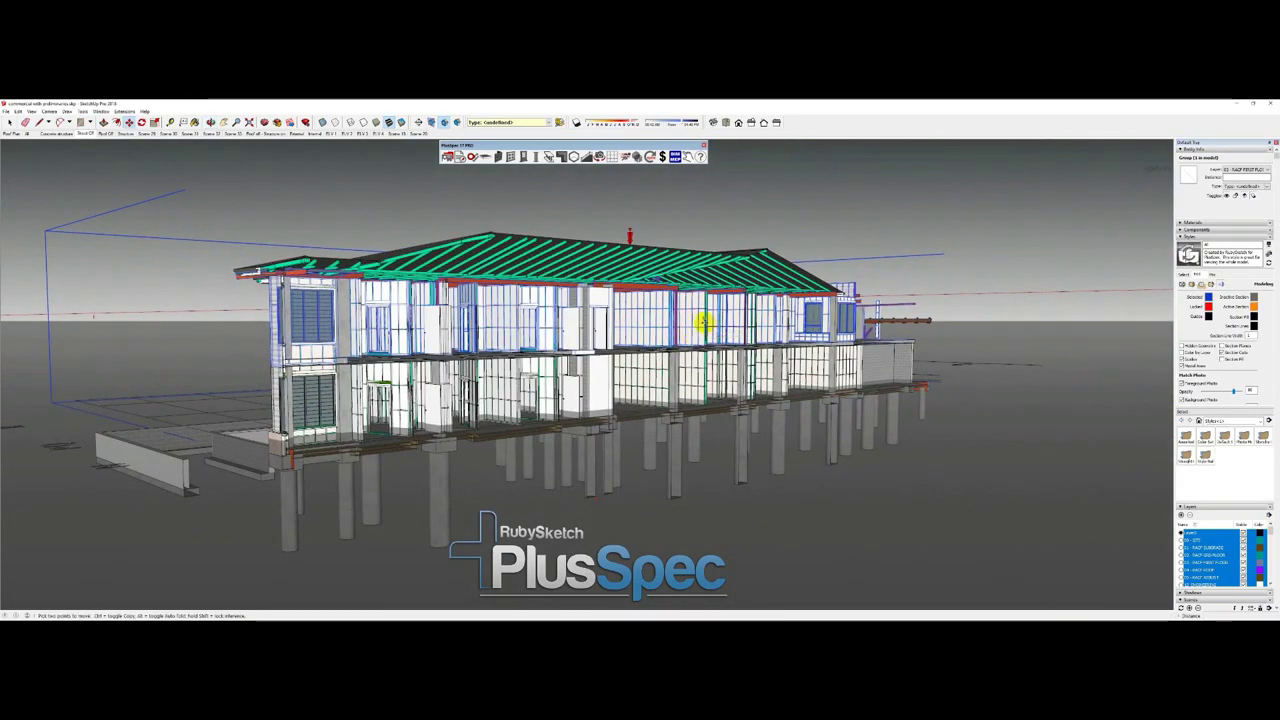
Switch to the Untitled box model and turn off the display of its section planes and section cuts.
key(alt+Tab)
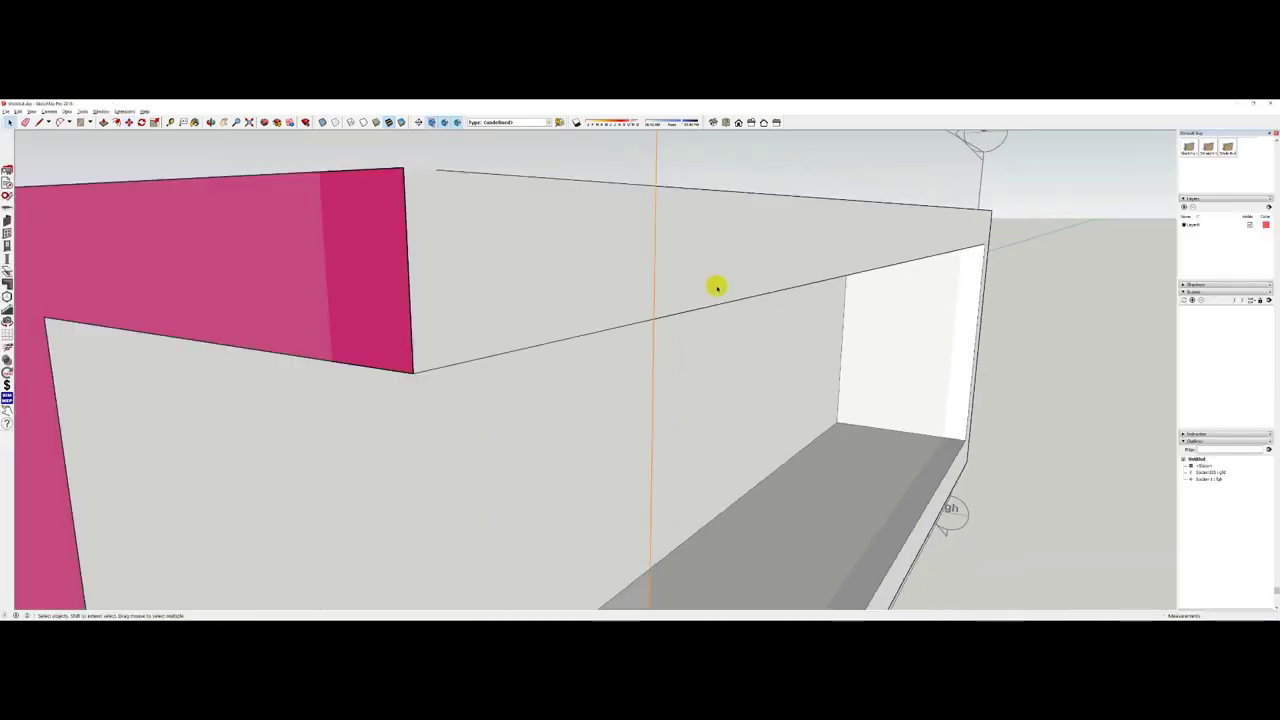
key(m)
scroll(717, 288, down, 8)
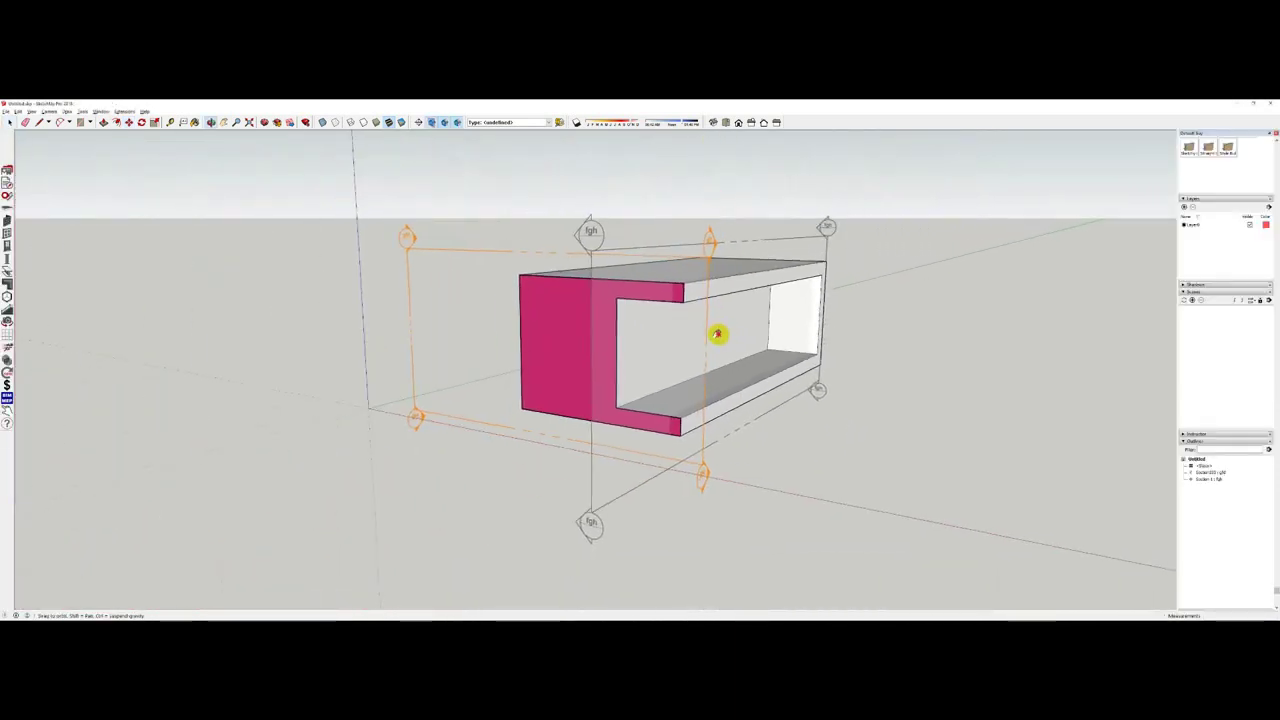
middle_drag(698, 331, 592, 358)
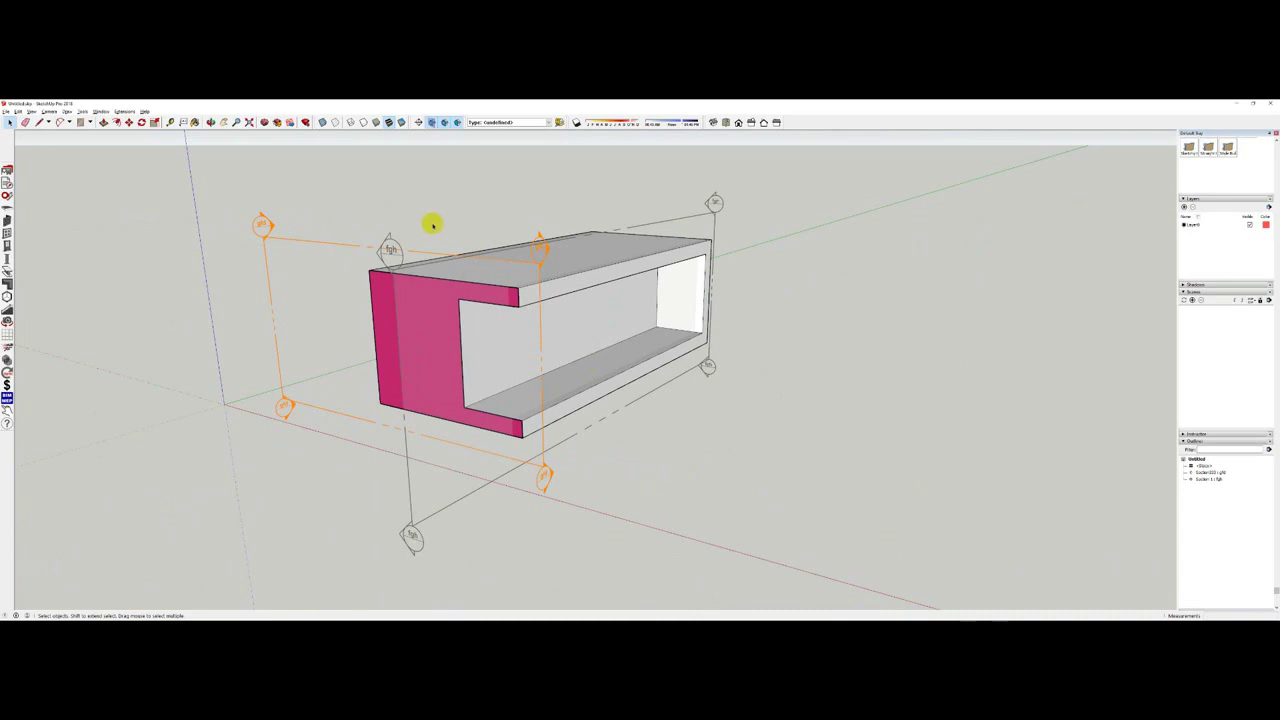
click(444, 122)
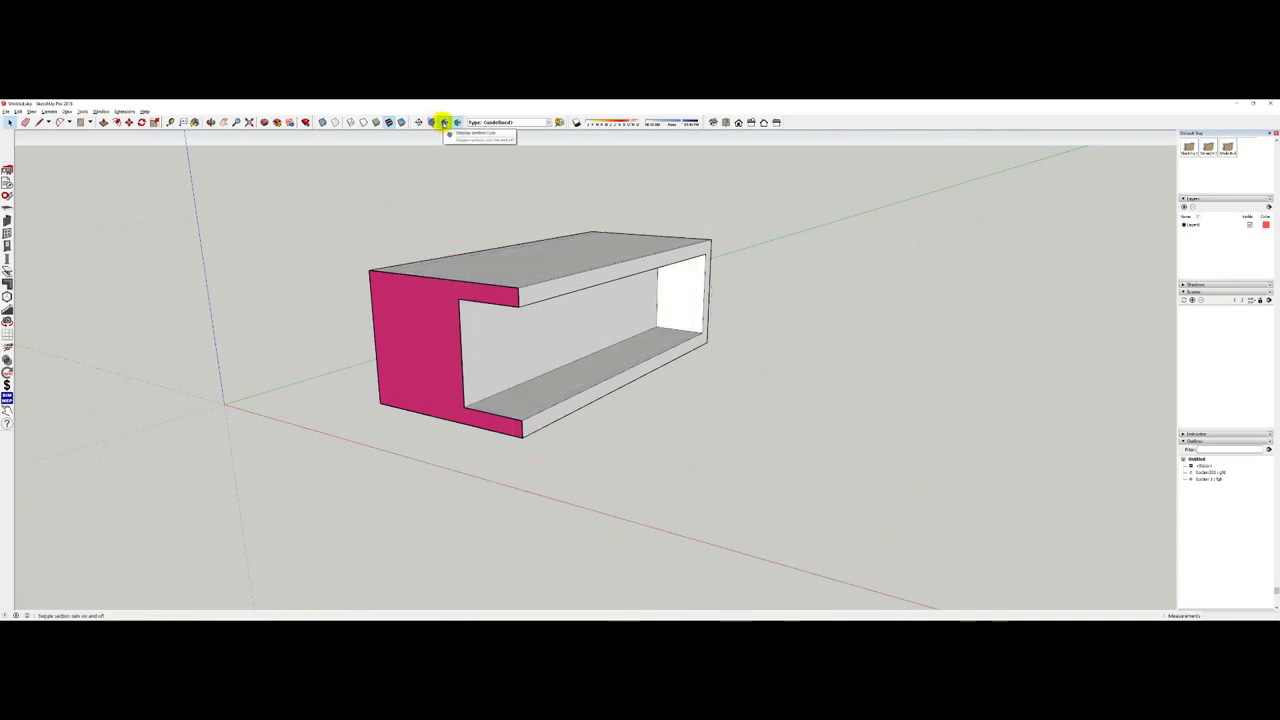
click(456, 122)
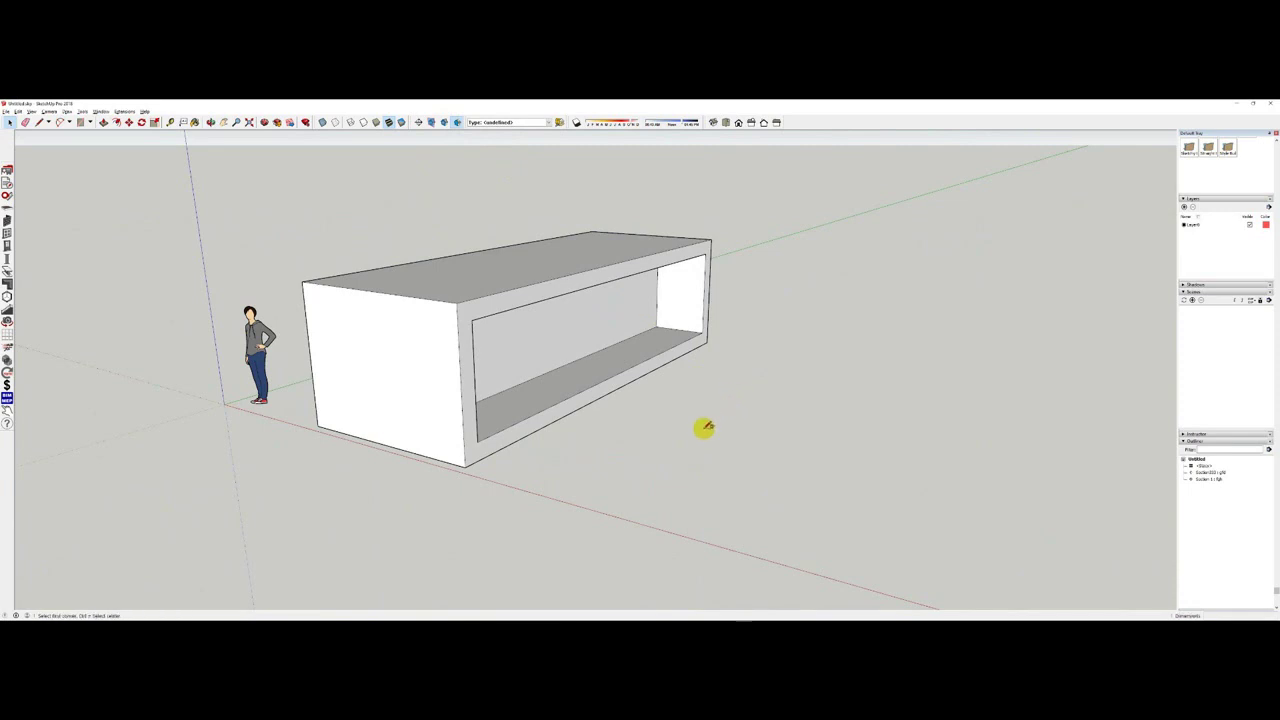
Draw a rectangle flat on the ground beside the box's open side, trying the axis locks while sizing it.
key(r)
click(661, 446)
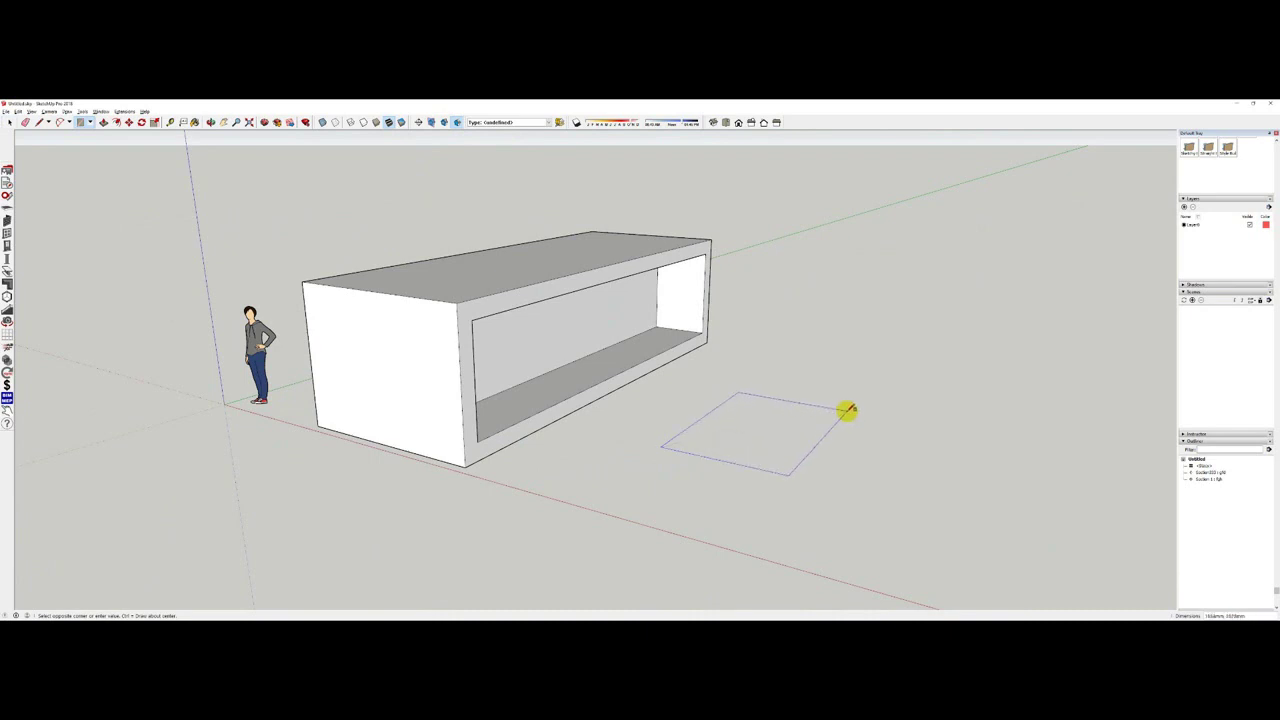
key(Left)
key(Right)
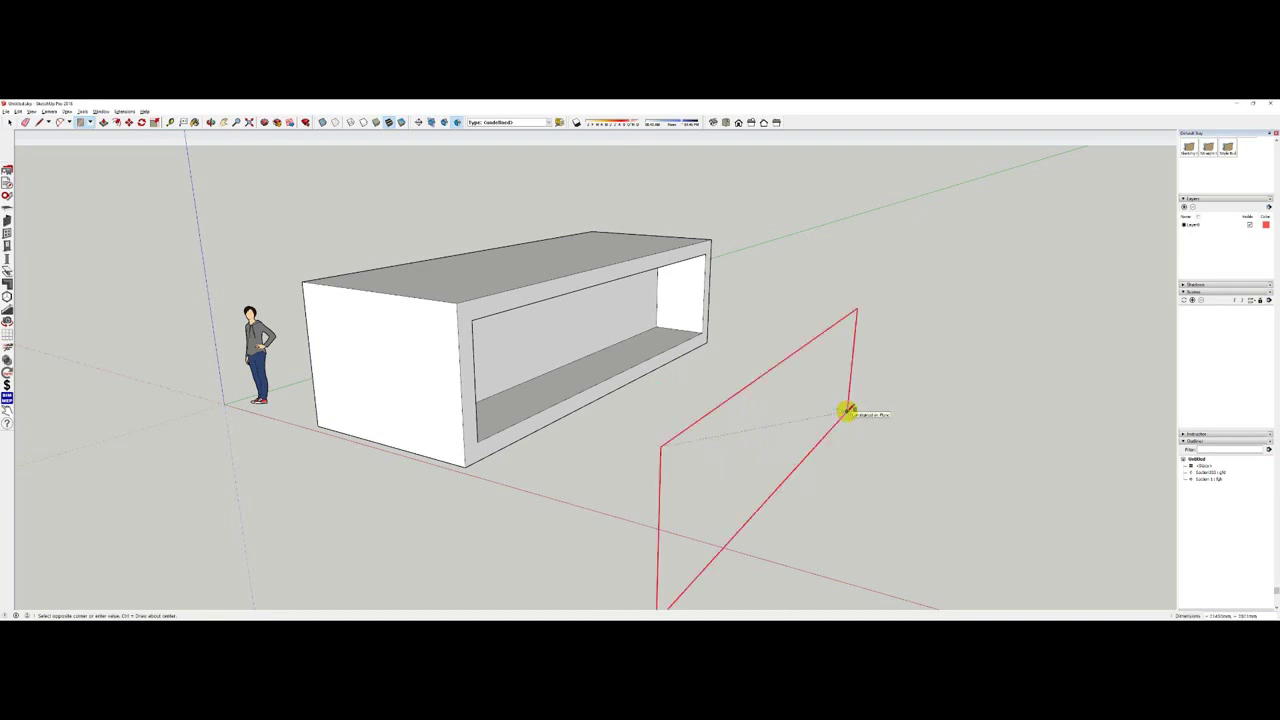
key(Up)
click(846, 412)
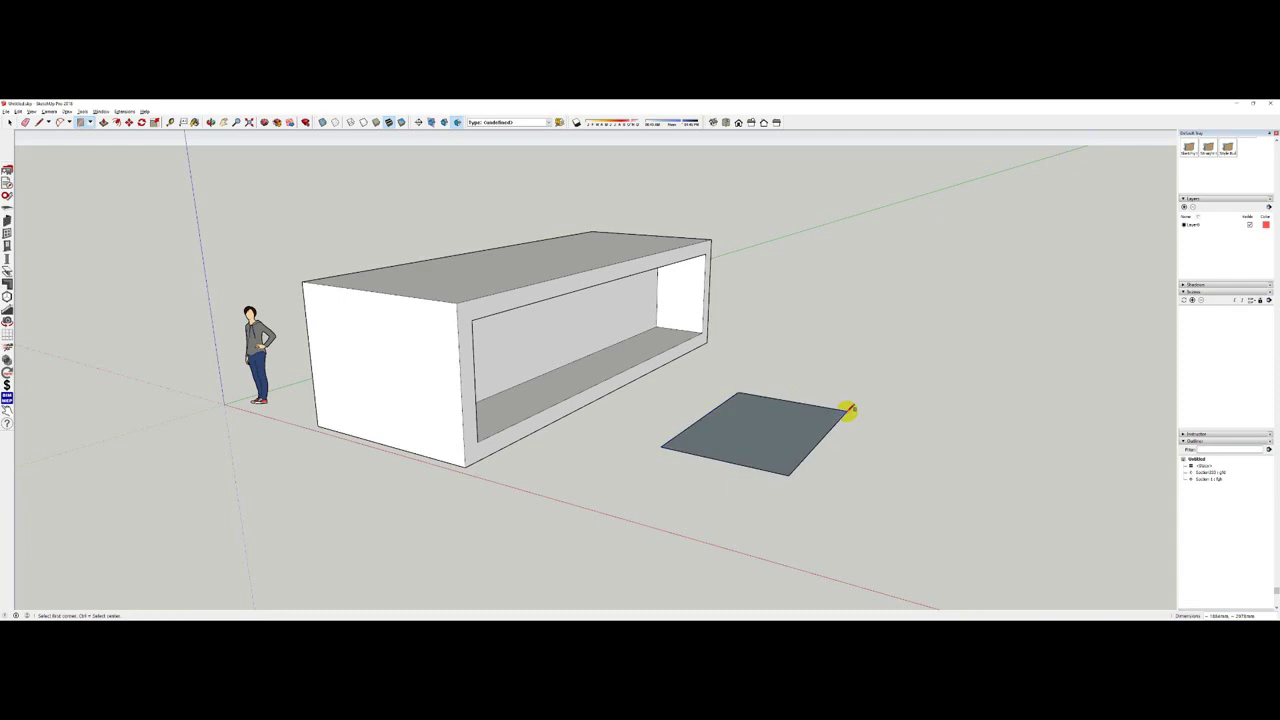
Draw two rectangles from their centres, one flat beside the first and one upright on the midpoint of the box's top end edge.
click(869, 469)
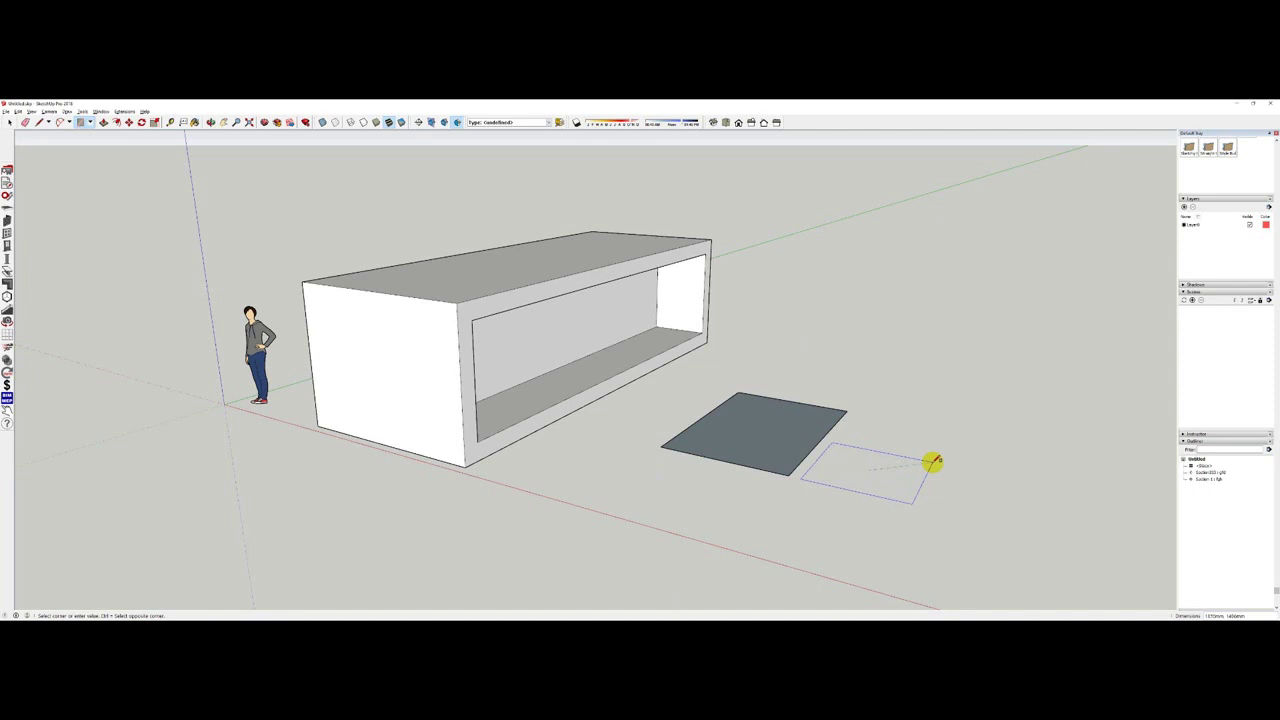
click(932, 462)
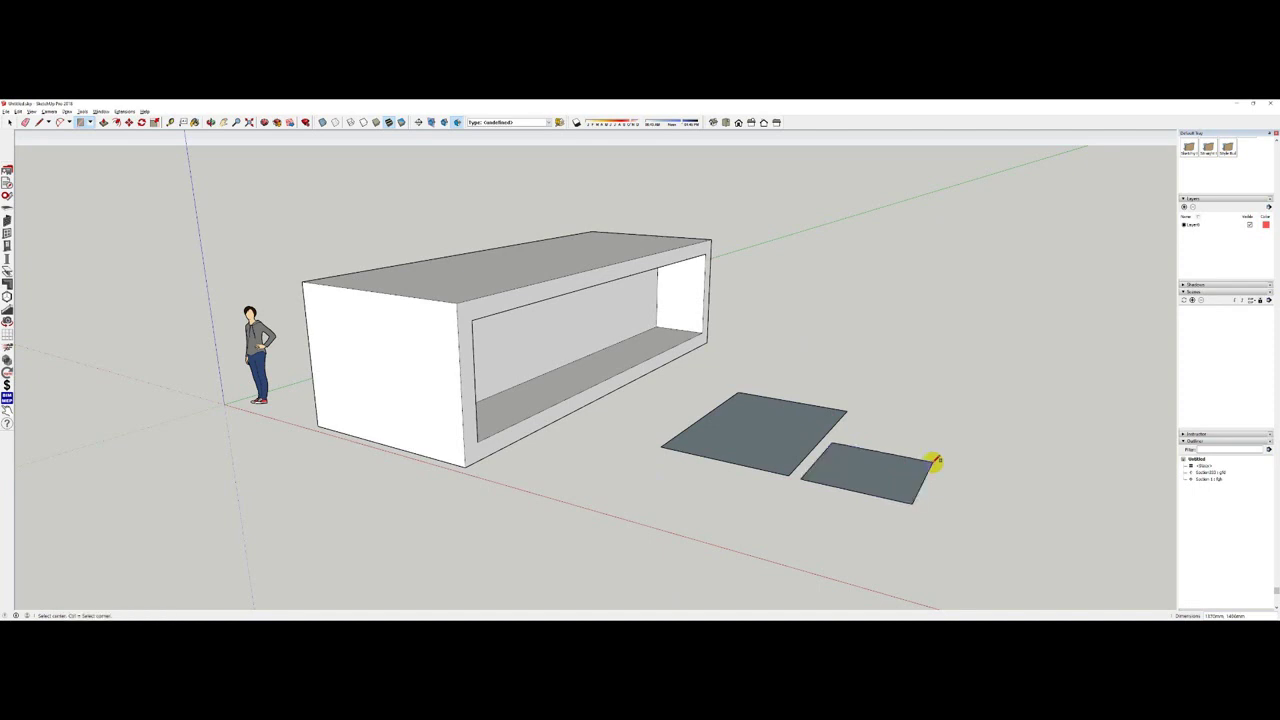
click(373, 292)
key(ctrl)
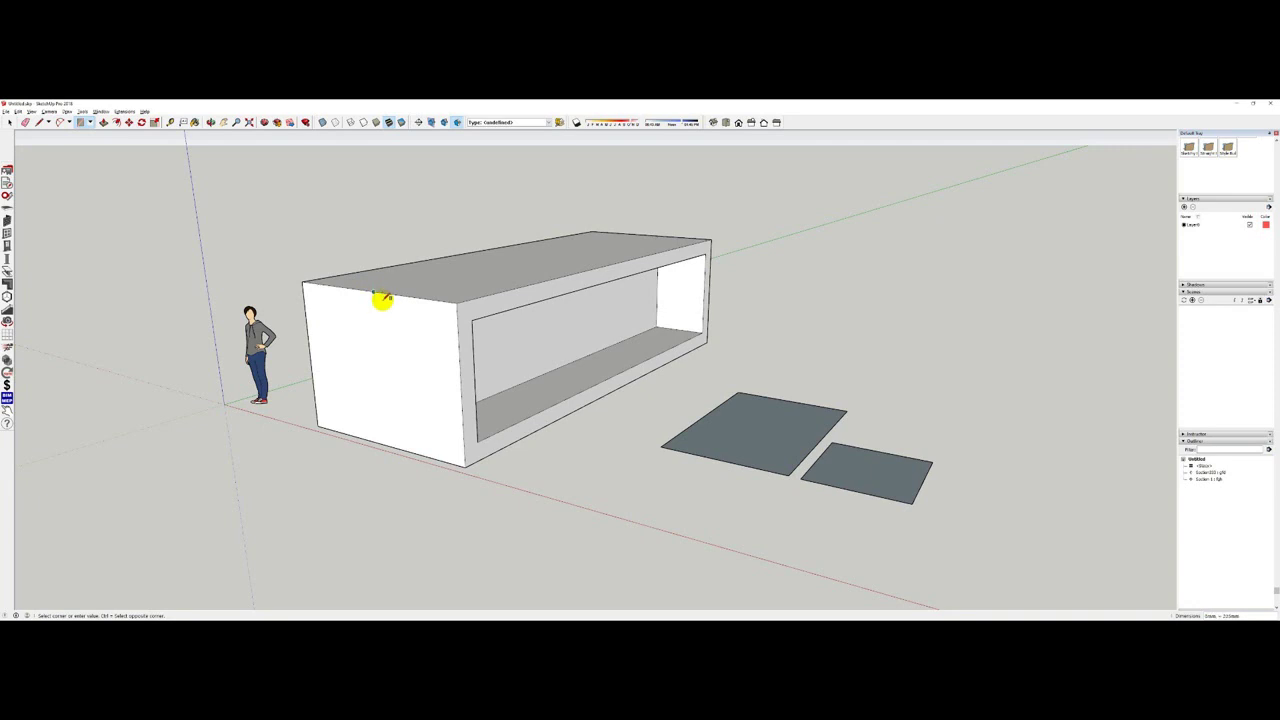
click(430, 322)
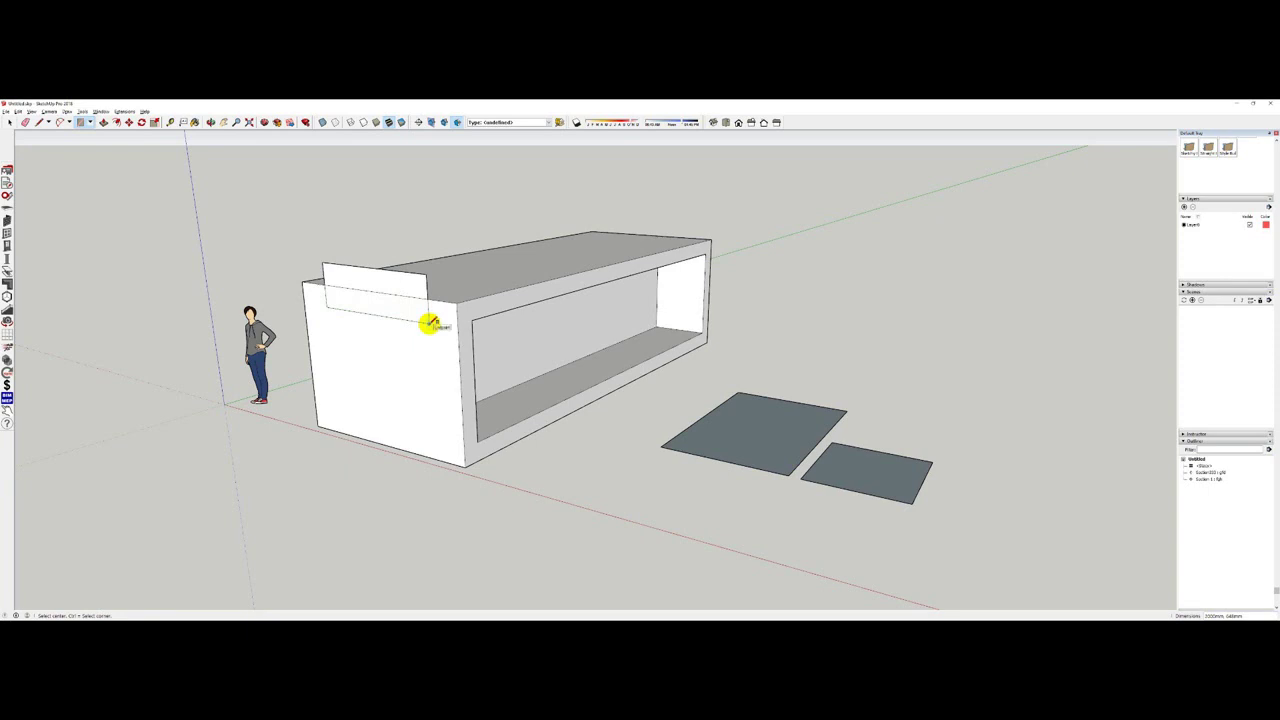
key(ctrl)
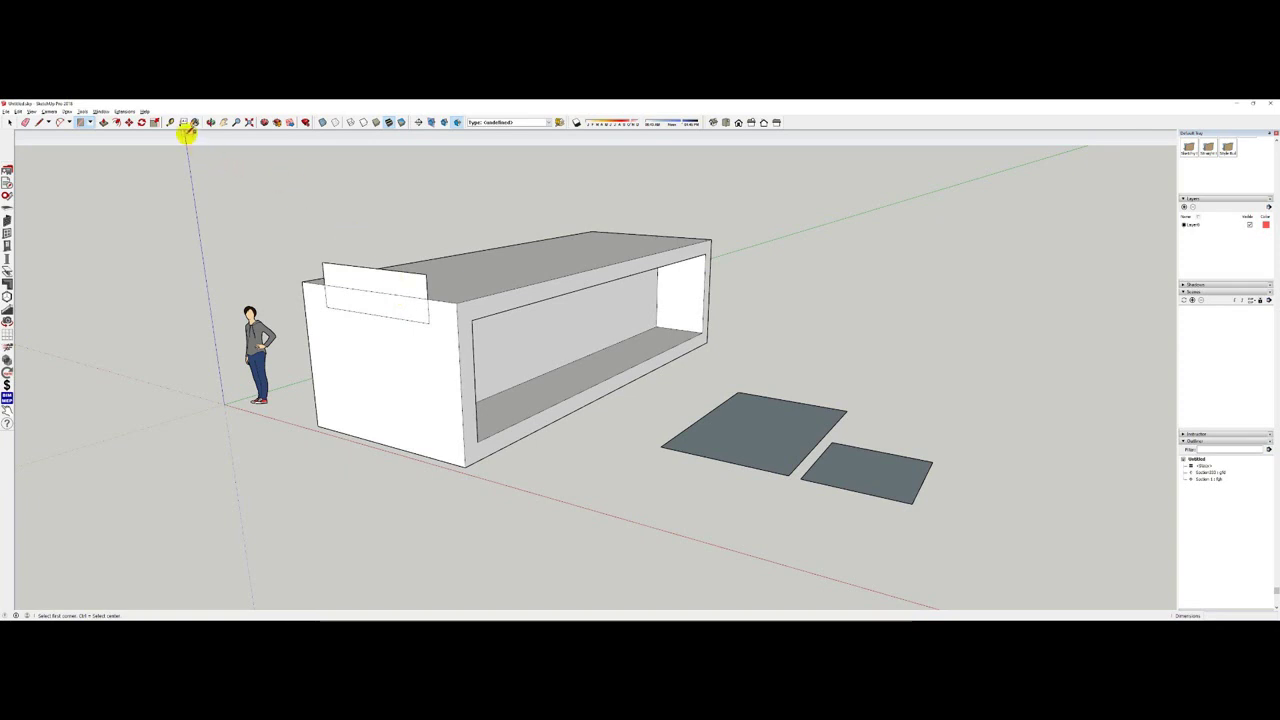
Try the Tape Measure's guide toggle, and draw a circle with a small arc inside it on the box's end face.
click(172, 122)
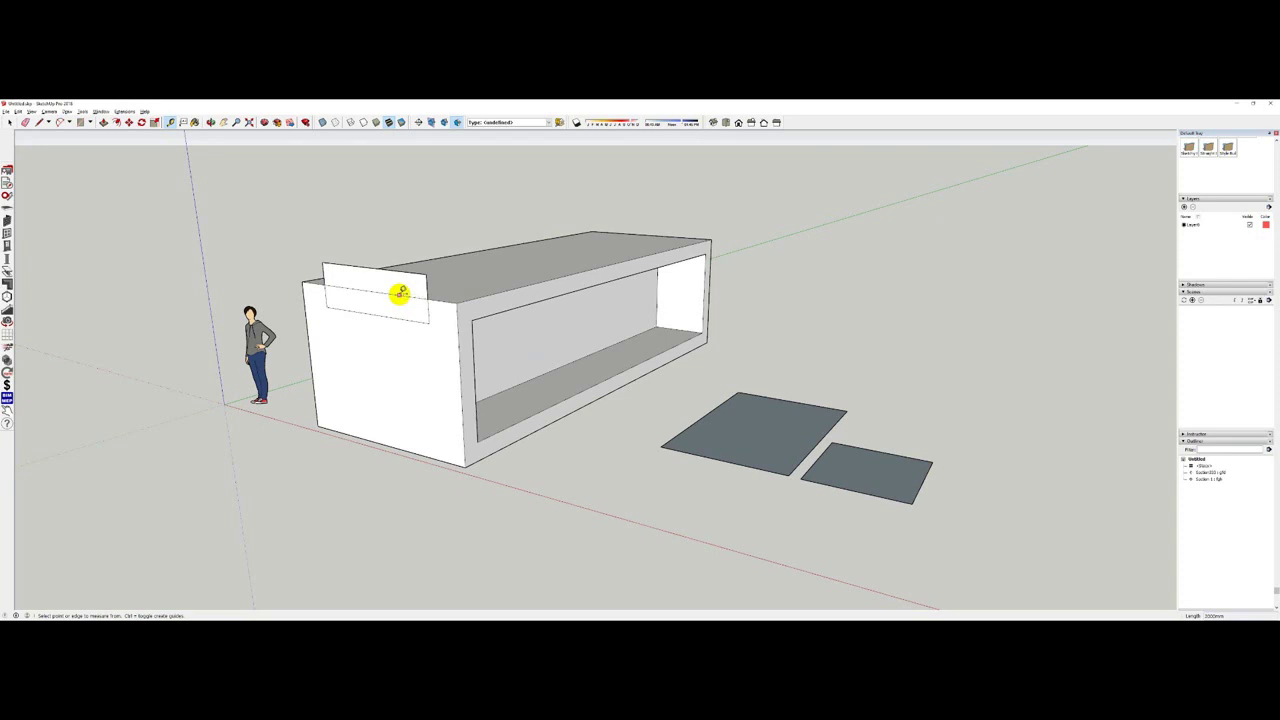
key(c)
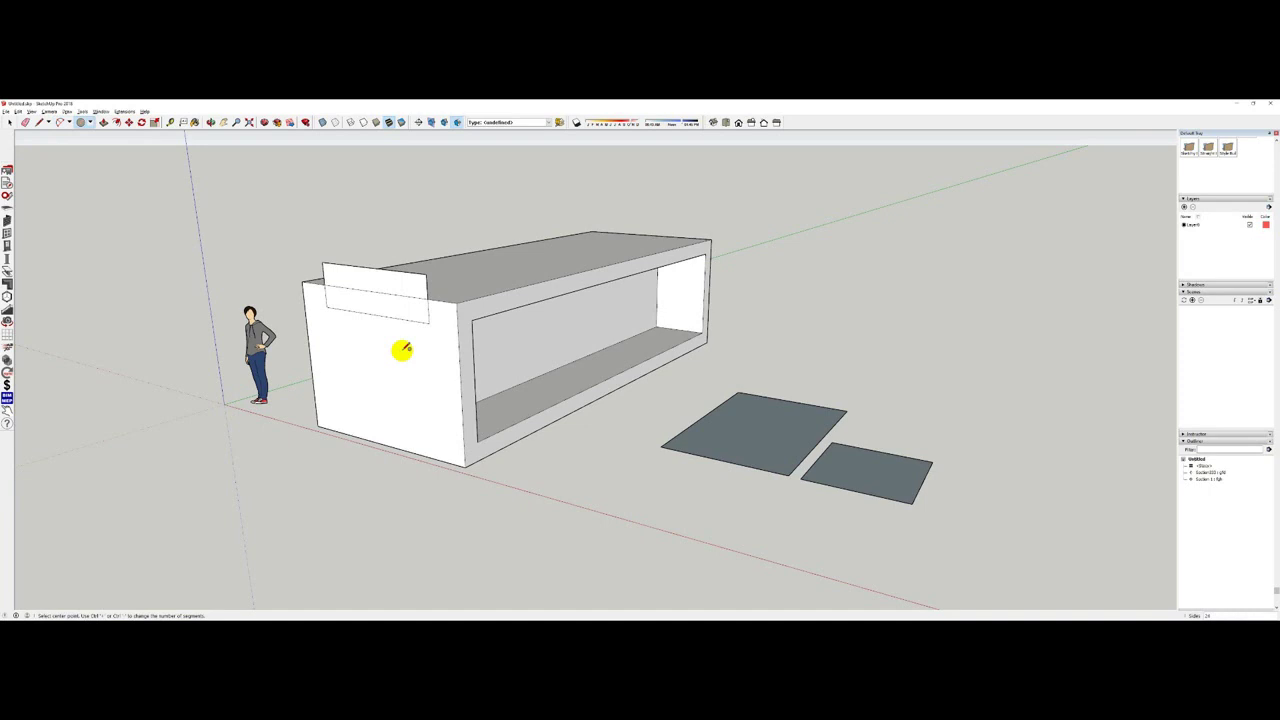
click(394, 362)
click(431, 352)
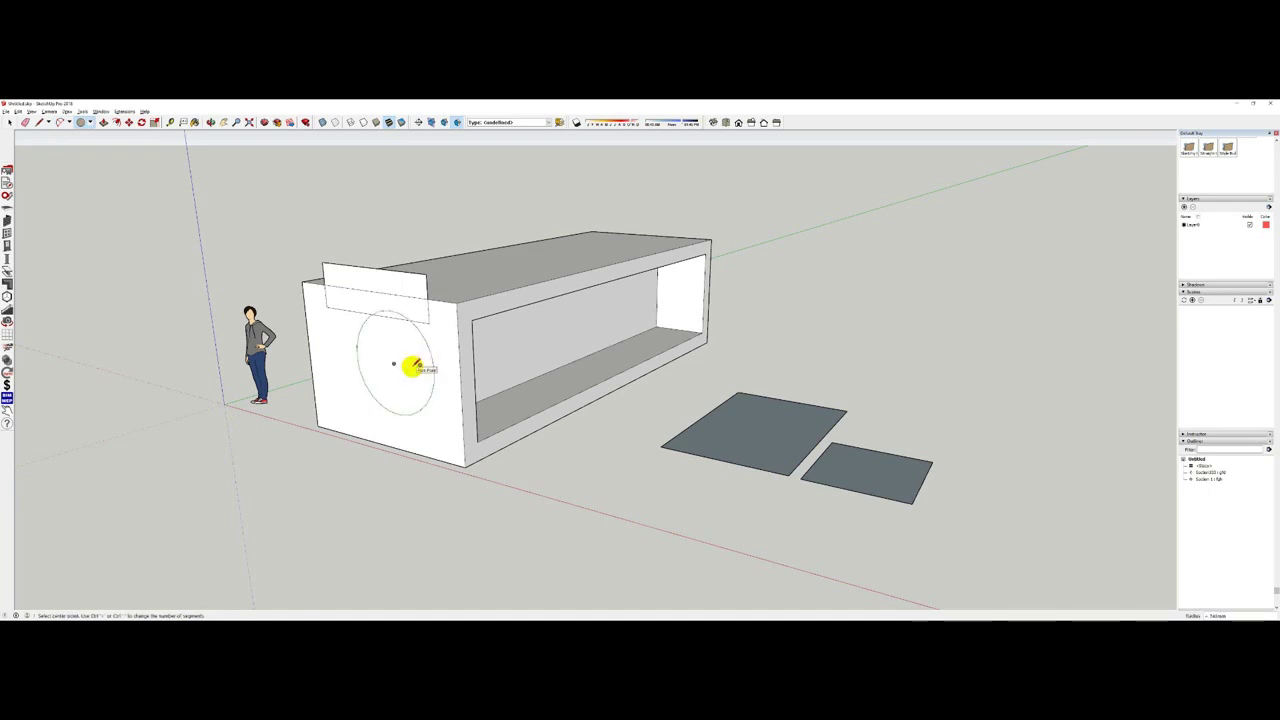
key(a)
click(406, 371)
click(417, 374)
click(414, 356)
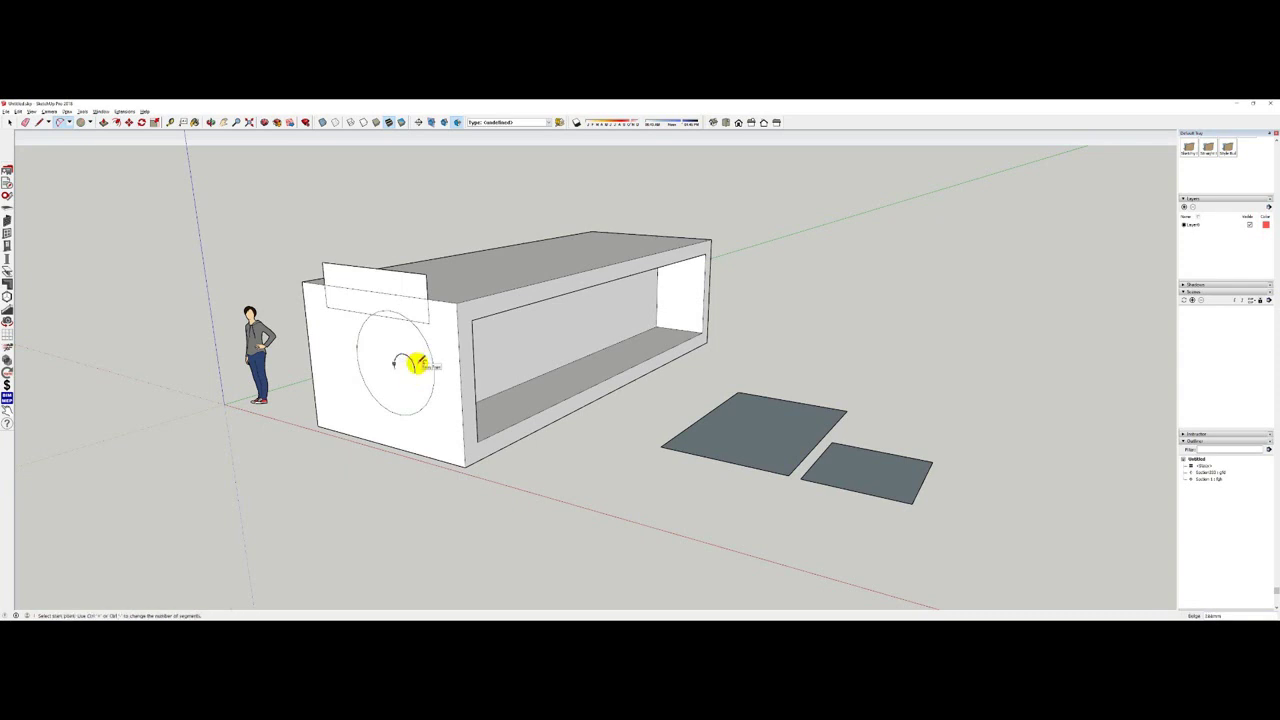
middle_drag(415, 363, 583, 557)
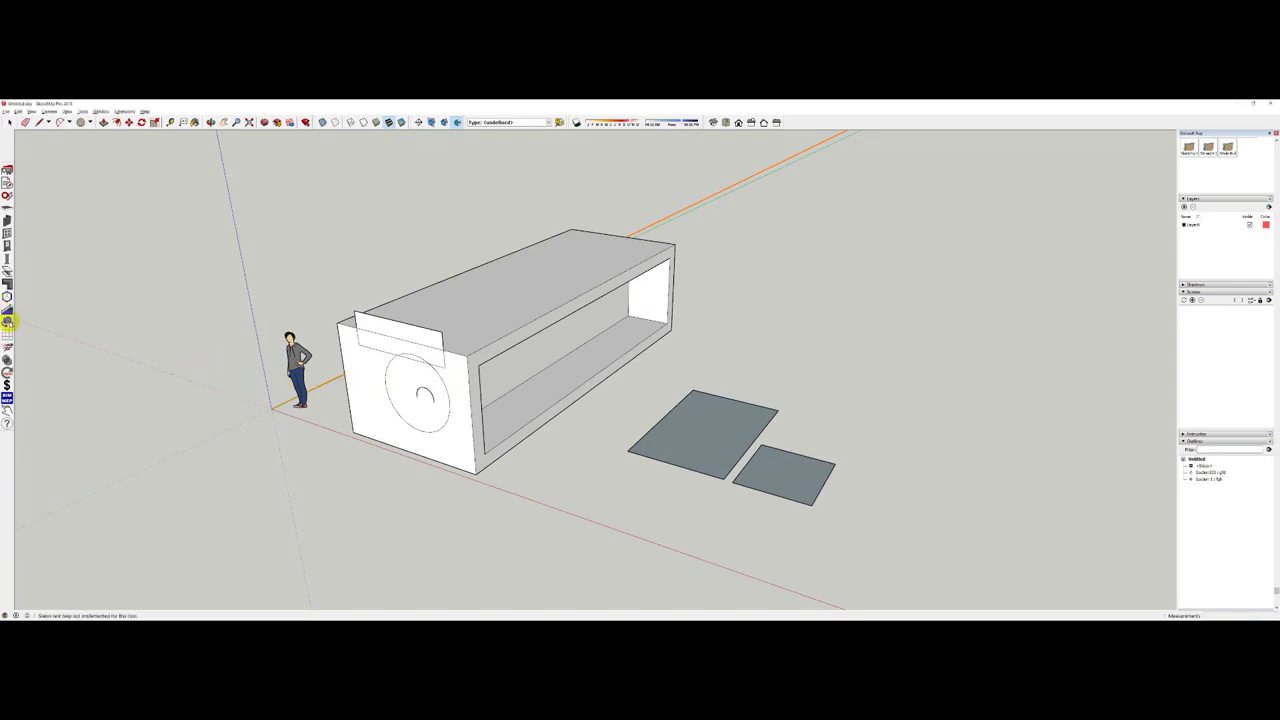
Open PlusSpec's Scene Tool and bring up the location map from its North Tool.
click(7, 321)
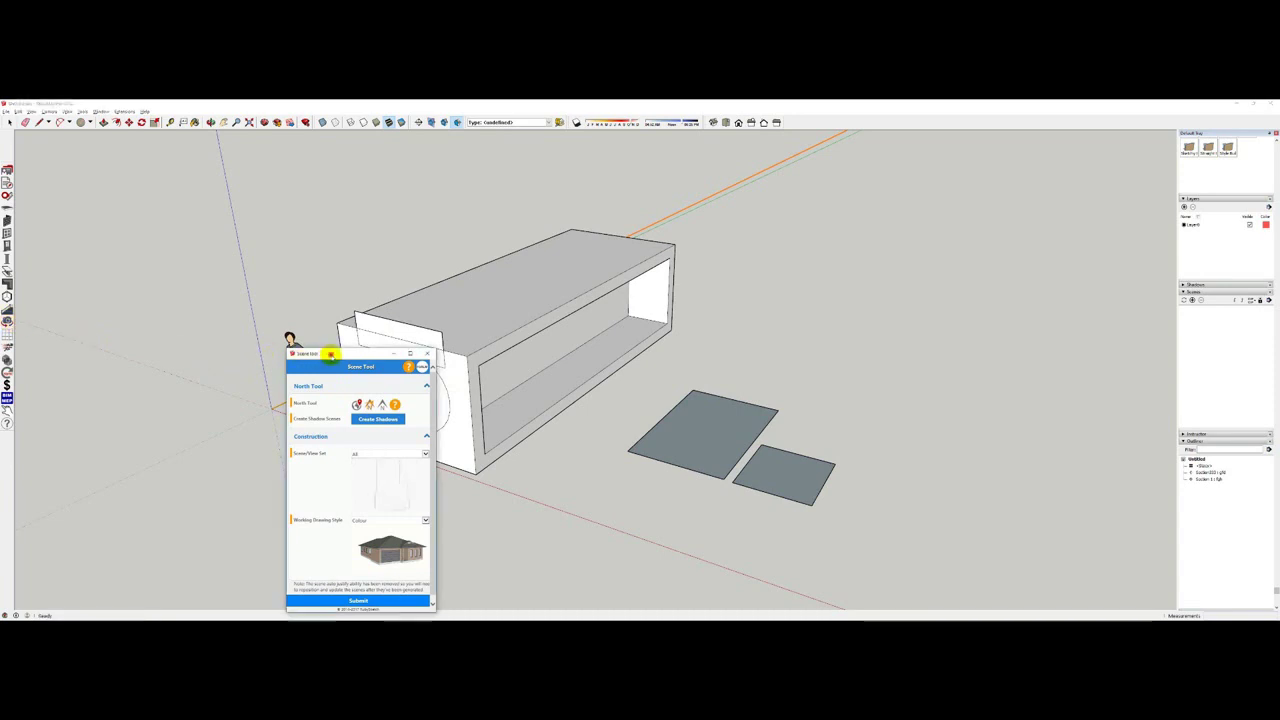
drag(330, 355, 156, 242)
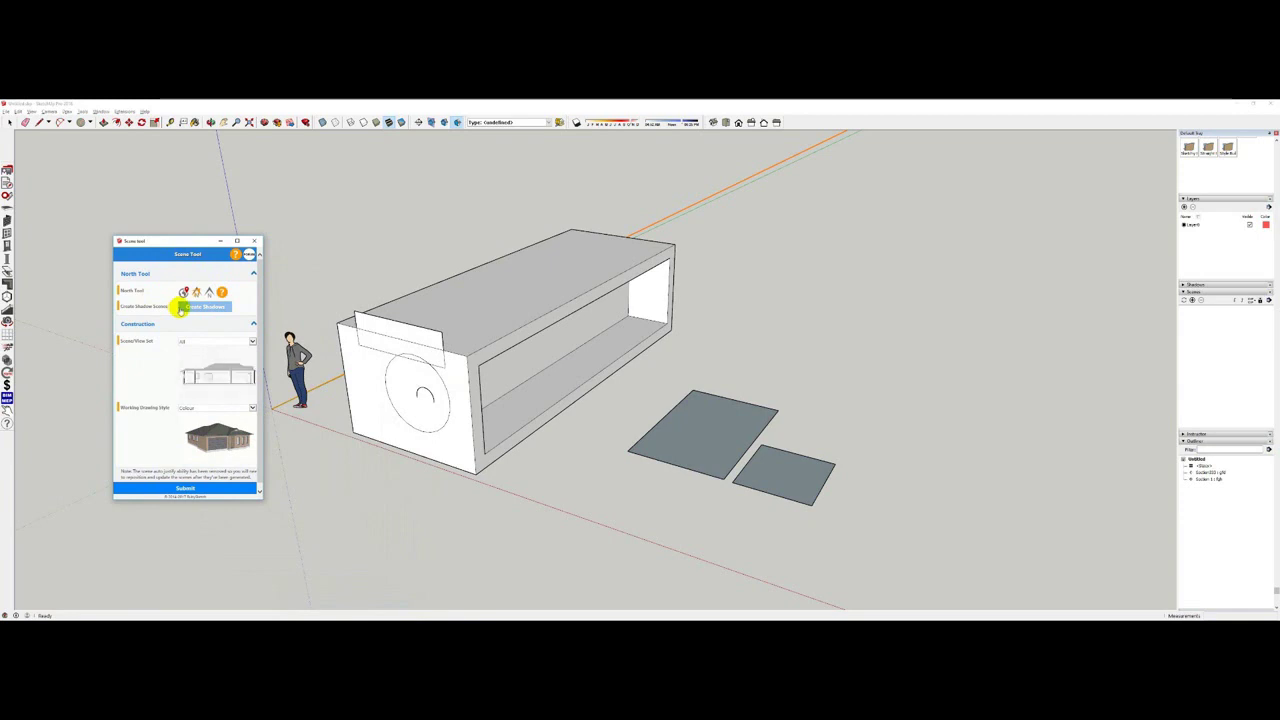
click(185, 293)
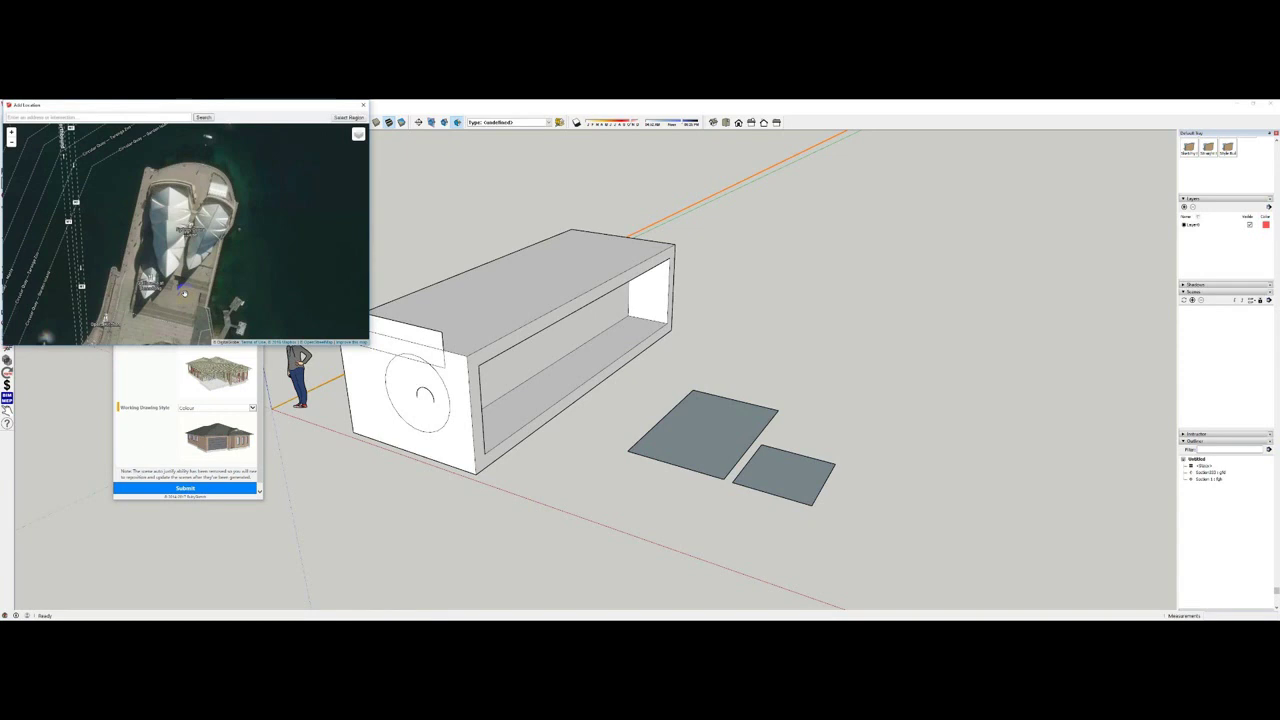
Find a built-up street block on the map, select a cropped region around it and import the aerial snapshot into the model.
drag(178, 219, 306, 222)
scroll(237, 228, down, 2)
scroll(125, 258, up, 3)
scroll(186, 236, up, 2)
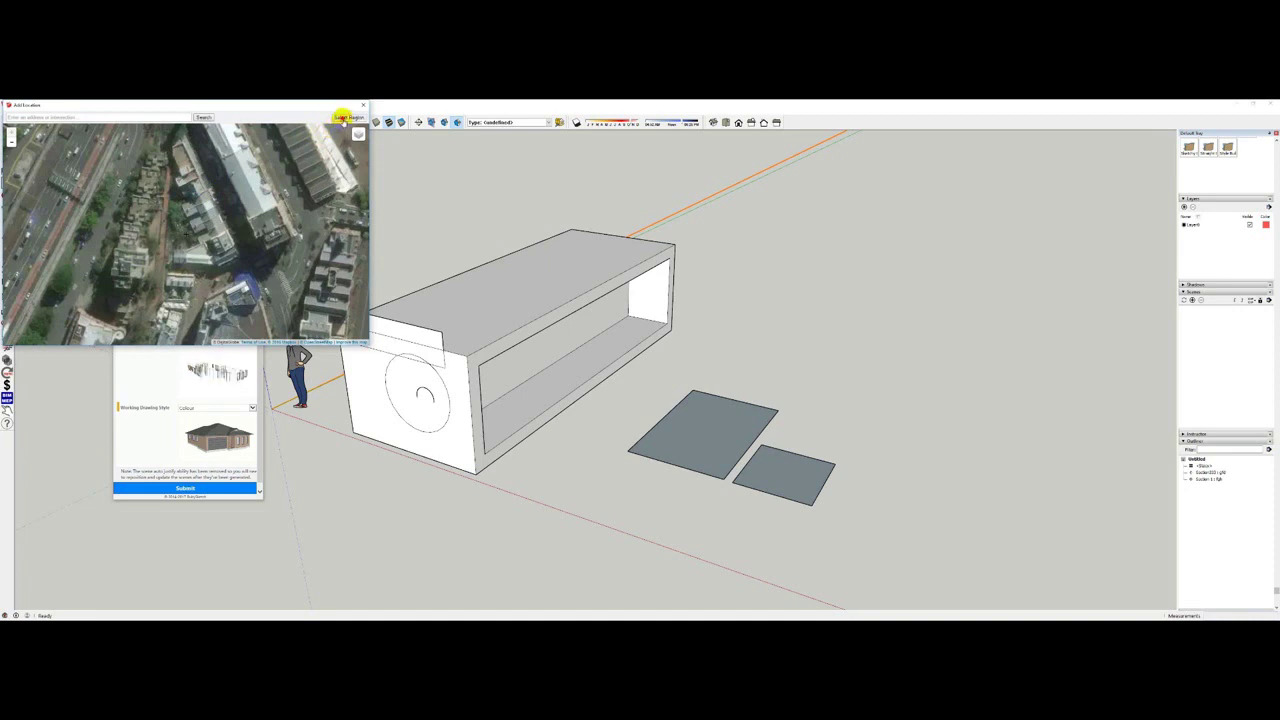
click(342, 117)
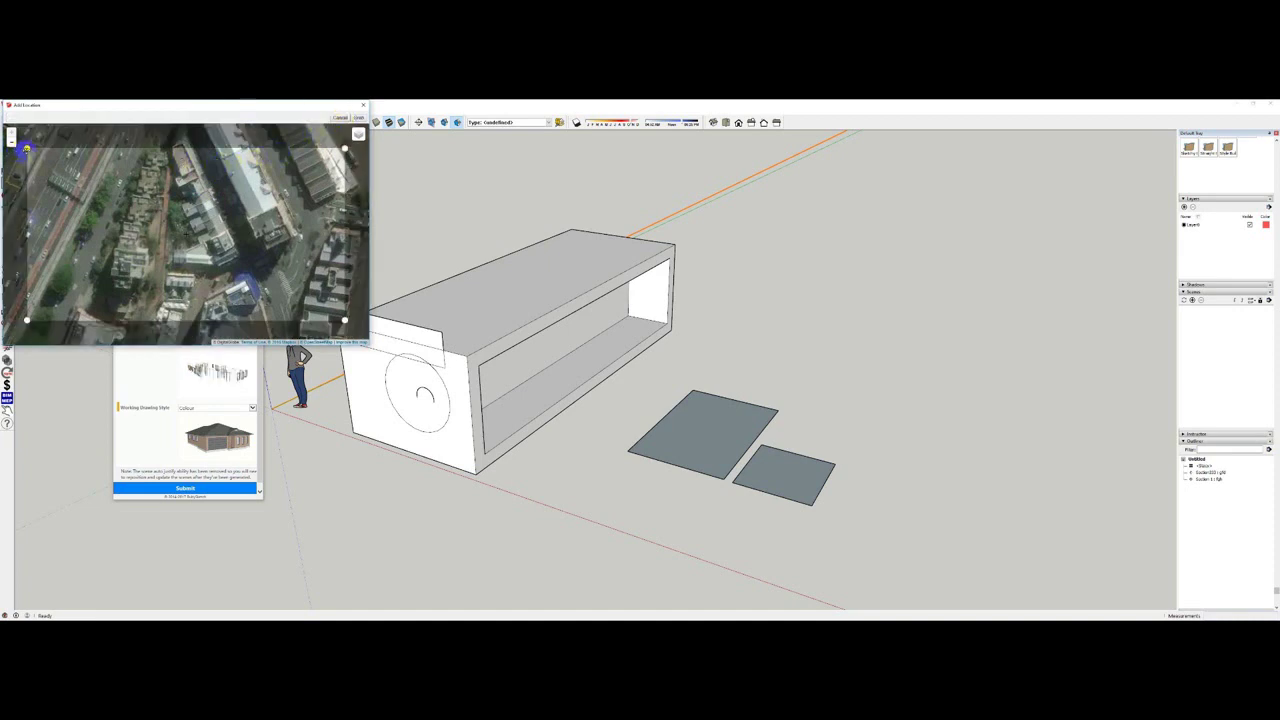
mouse_move(26, 148)
mouse_down()
mouse_move(51, 184)
mouse_move(108, 184)
mouse_up()
click(358, 117)
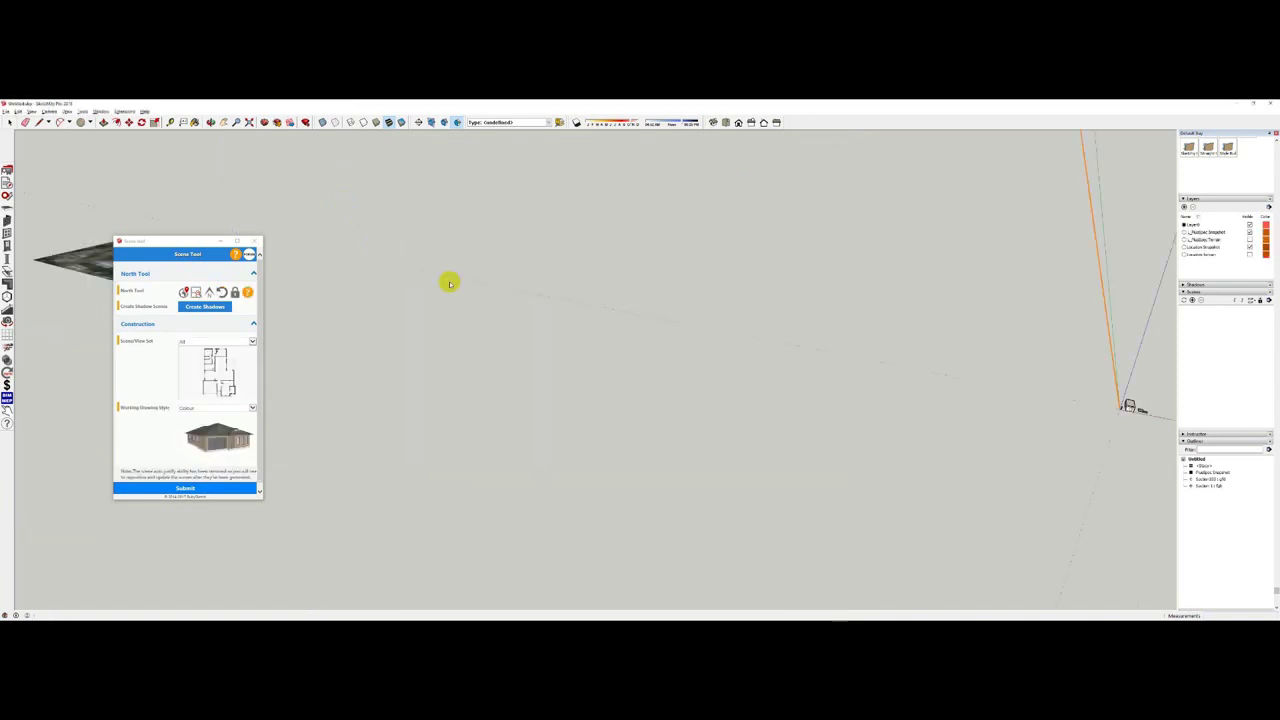
middle_drag(446, 277, 445, 198)
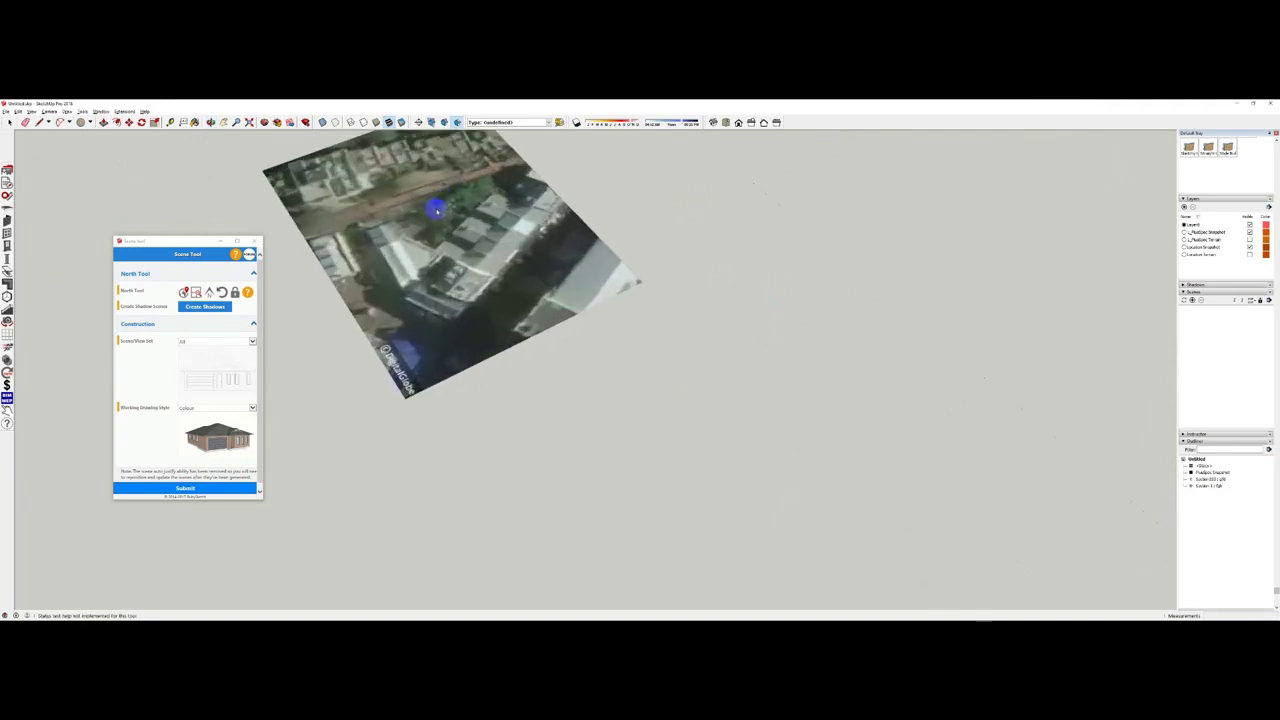
middle_drag(437, 210, 621, 416)
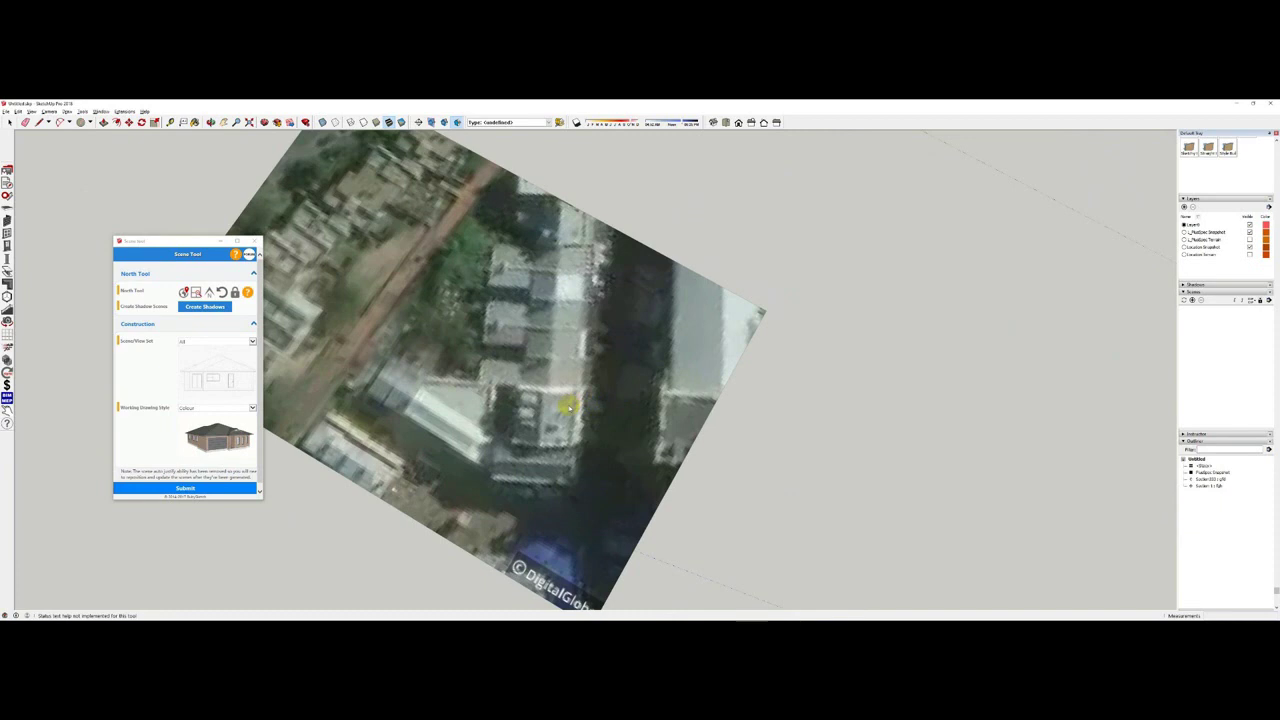
scroll(545, 403, up, 1)
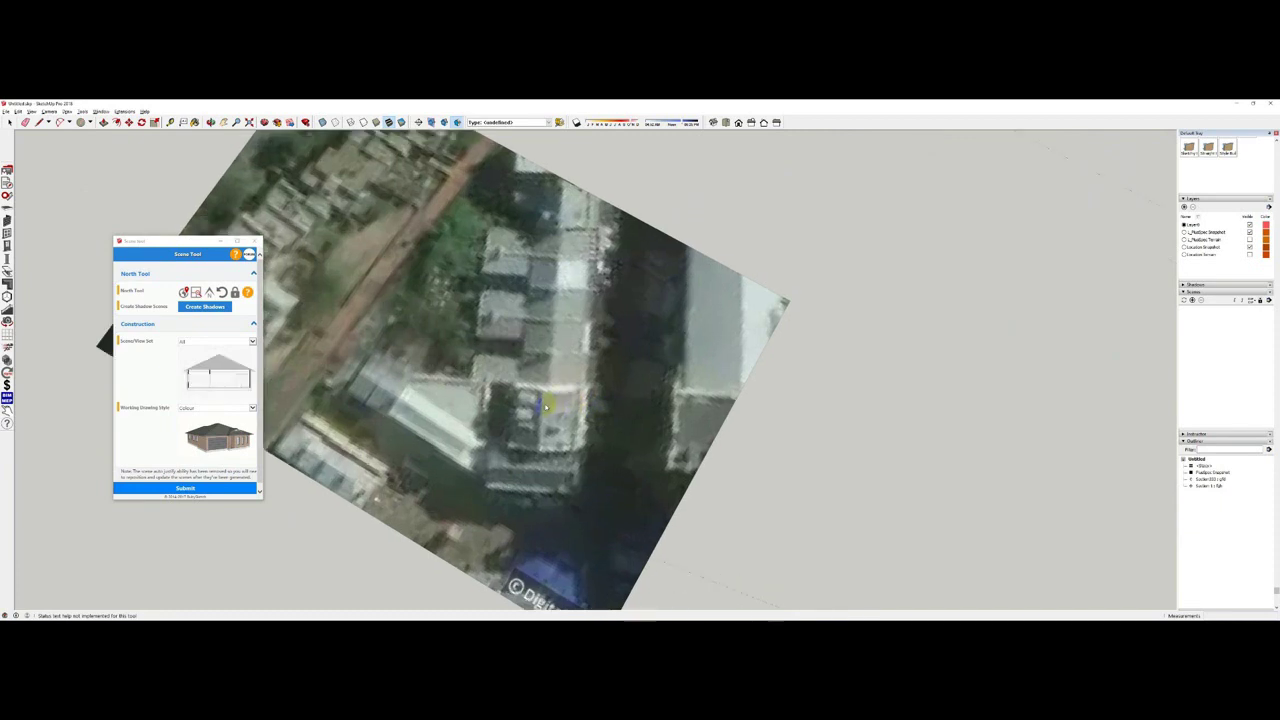
Make the Location Terrain layer current and hide the Location Snapshot and PlusSpec Snapshot layers.
middle_drag(547, 405, 722, 362)
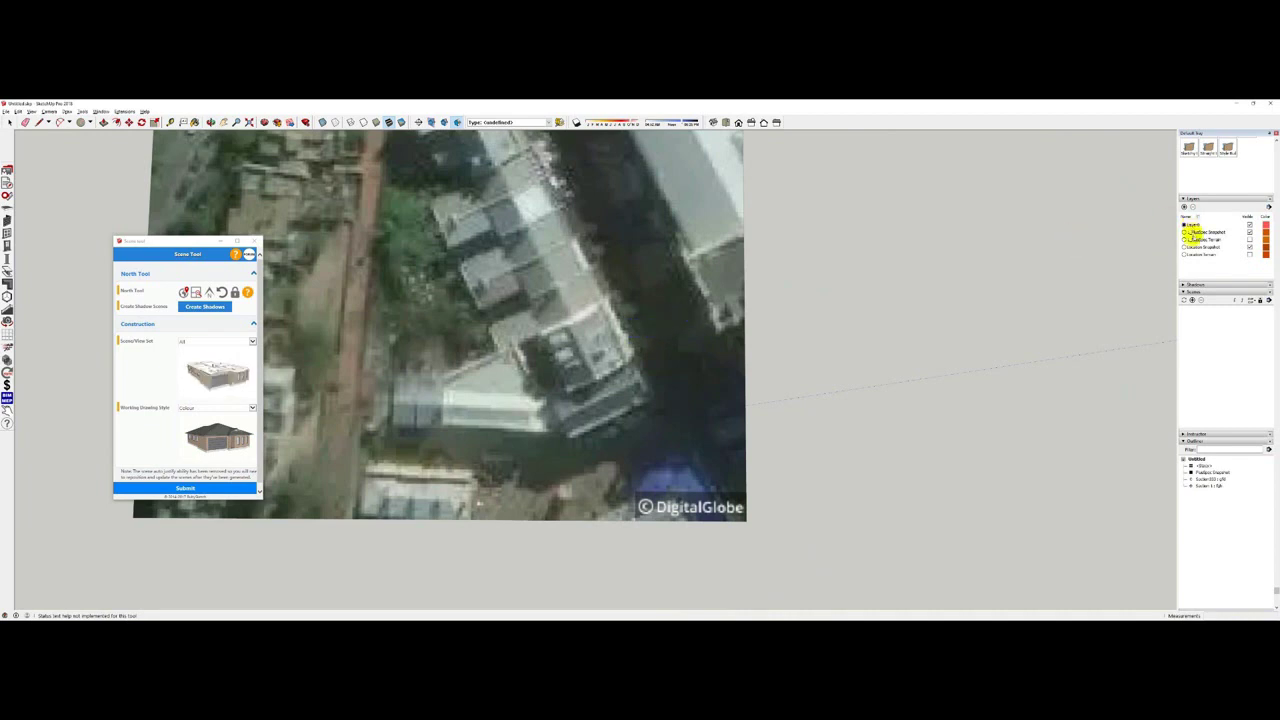
click(1184, 255)
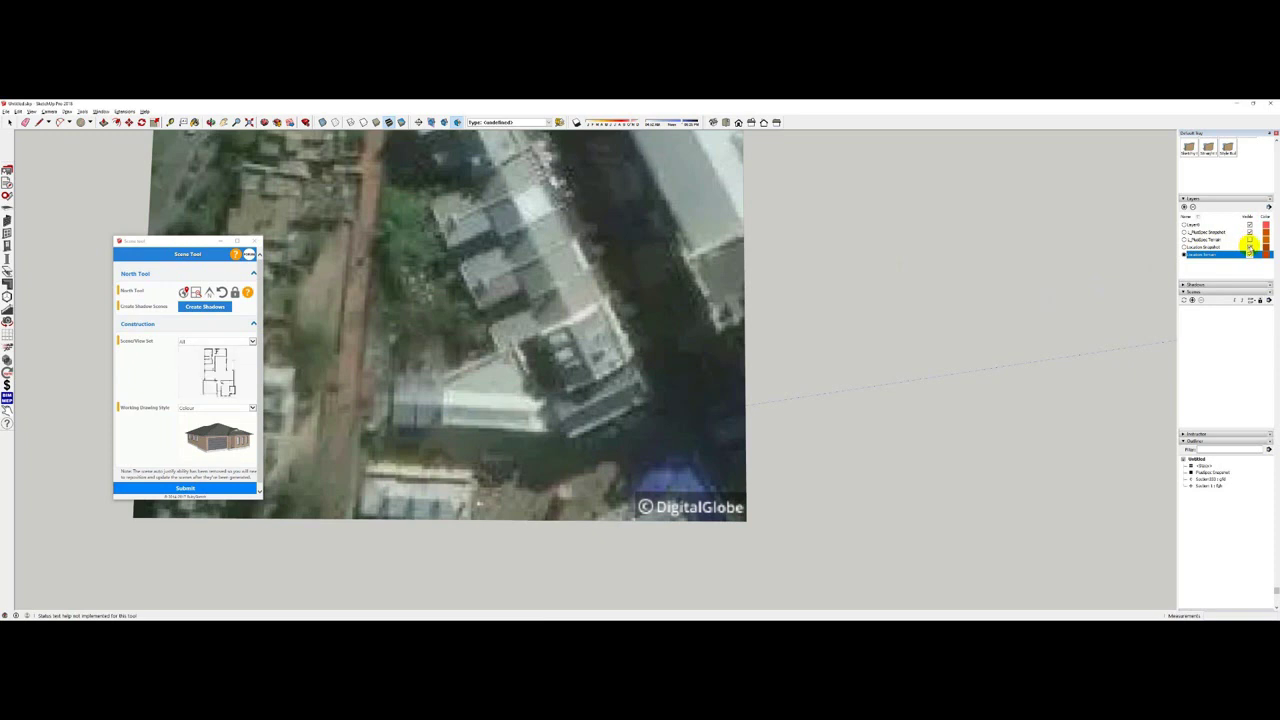
click(1249, 247)
middle_drag(591, 388, 794, 297)
click(1249, 231)
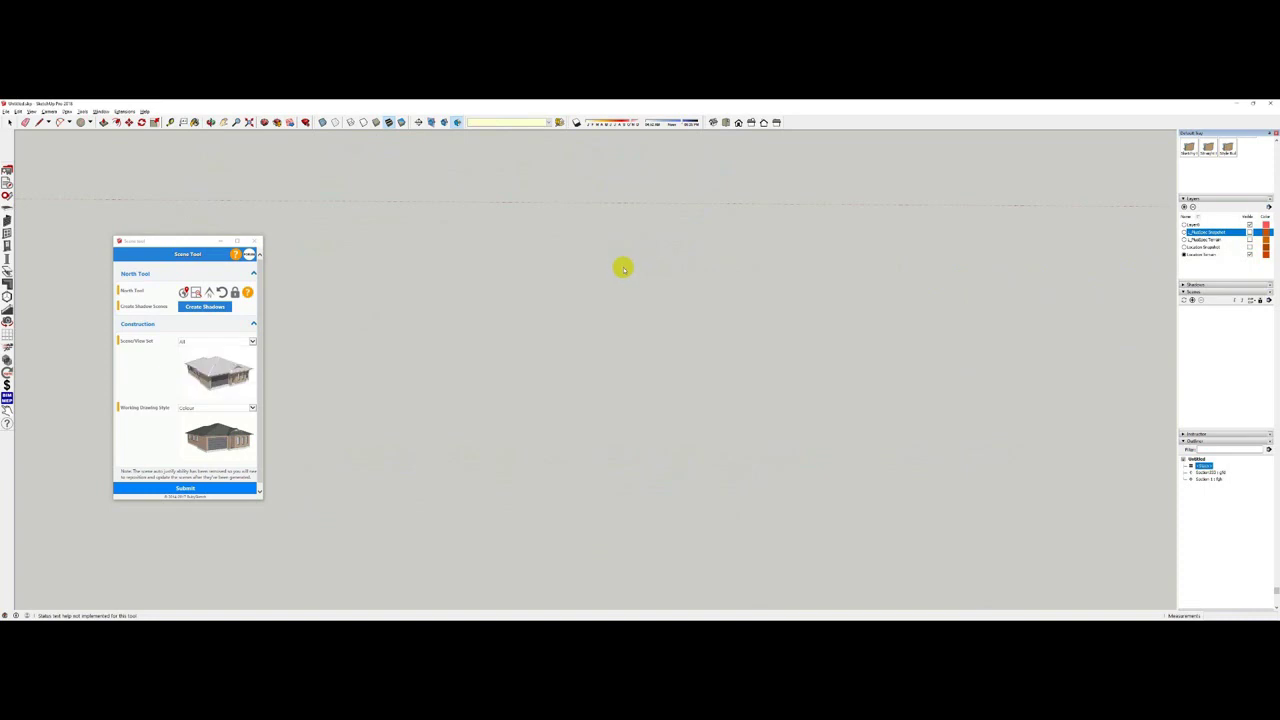
middle_drag(586, 272, 572, 311)
middle_drag(577, 356, 571, 329)
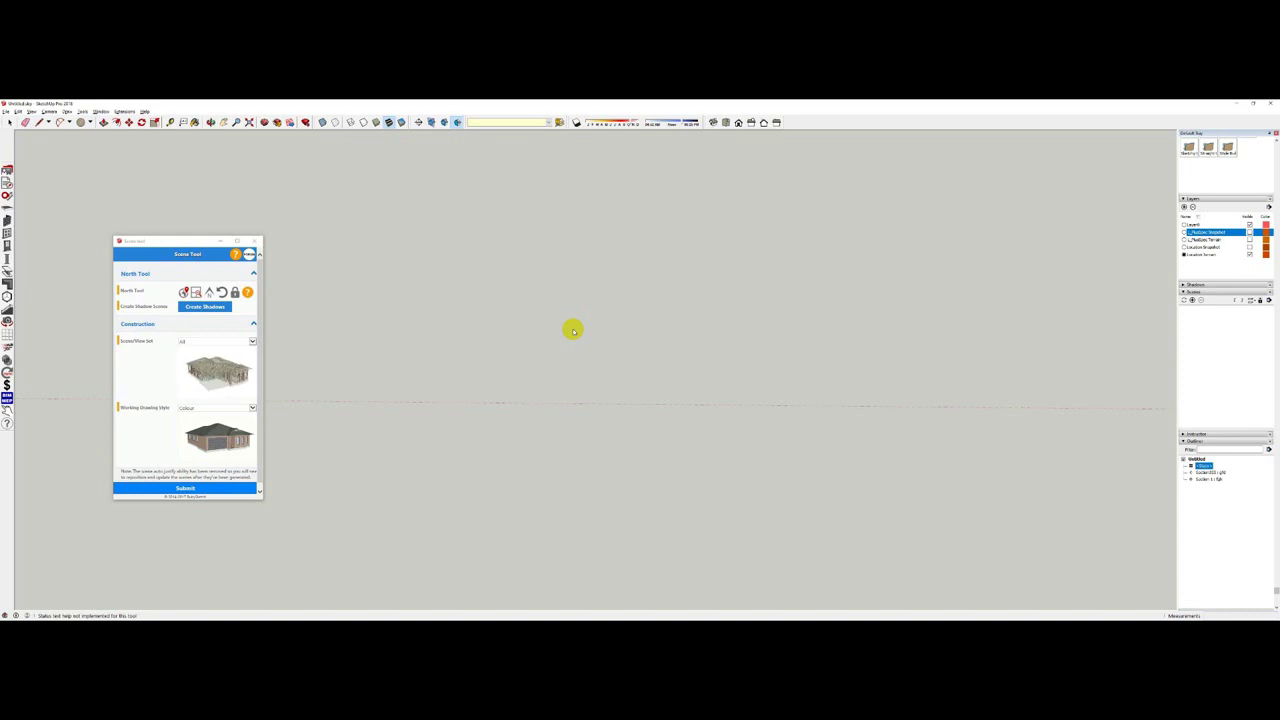
Show the PlusSpec Terrain layer and inspect the relief of the imported street block.
click(1249, 241)
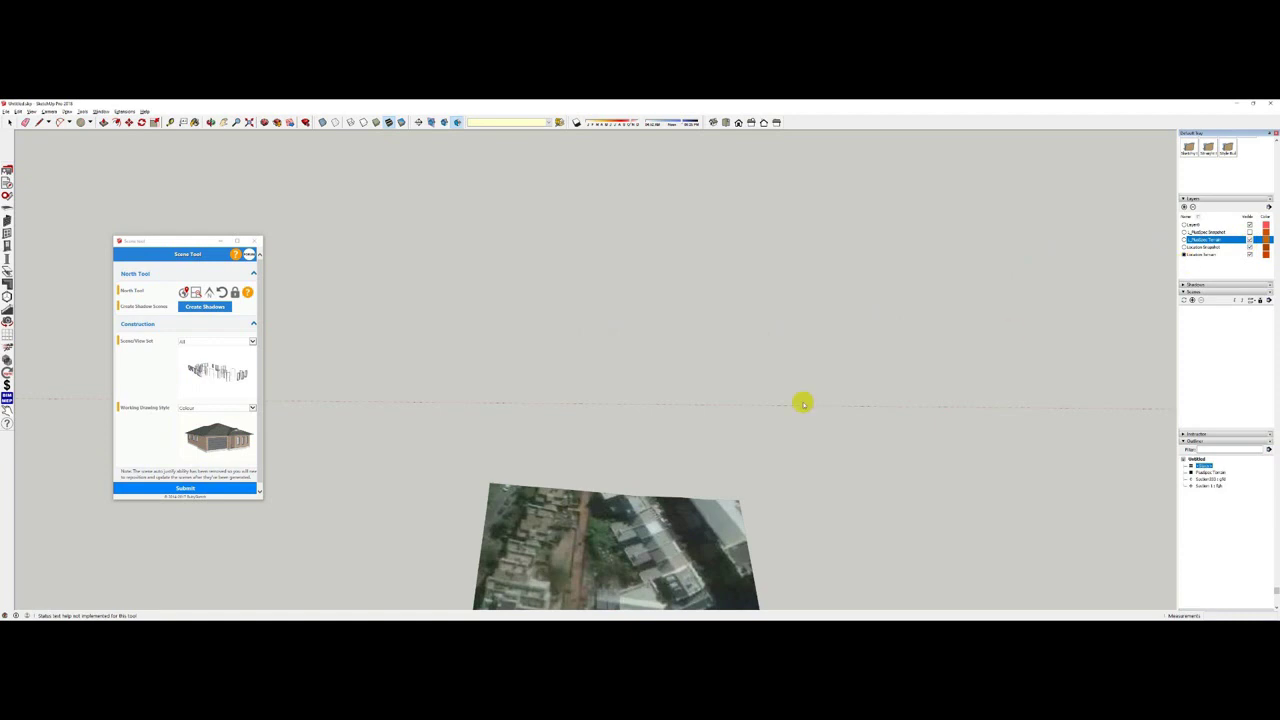
middle_drag(759, 424, 673, 218)
scroll(620, 290, up, 6)
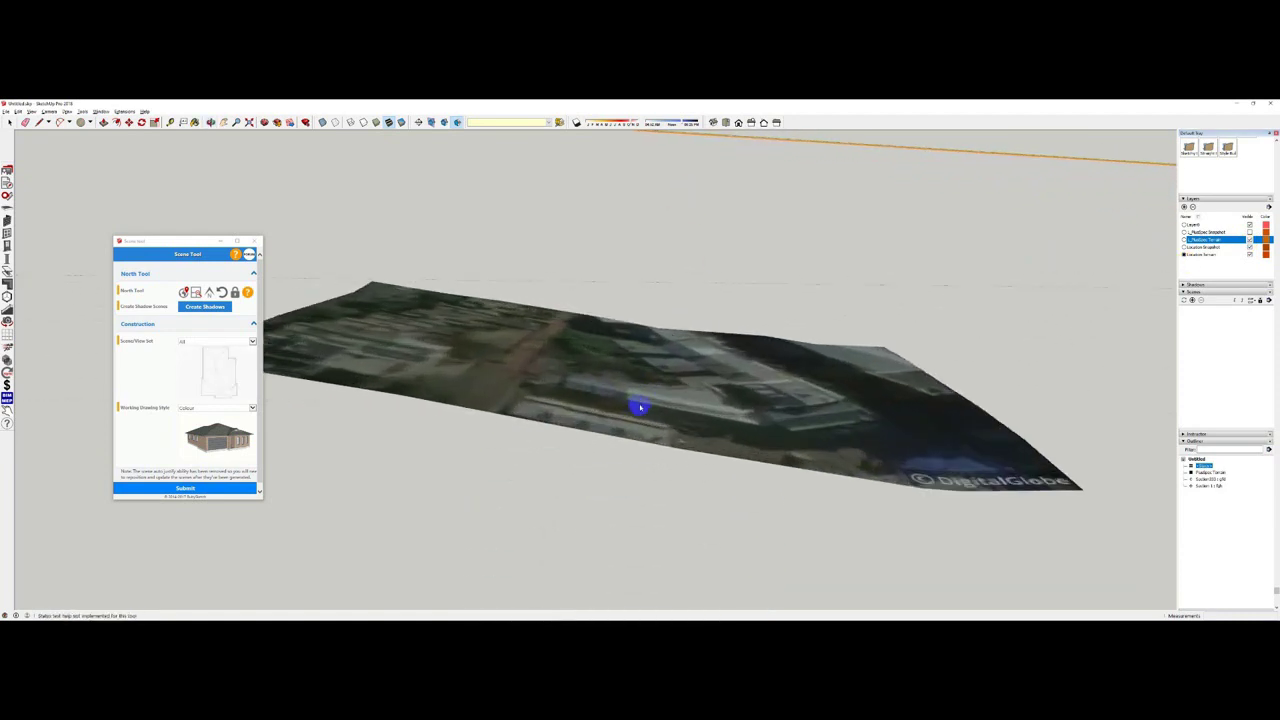
middle_drag(640, 407, 670, 397)
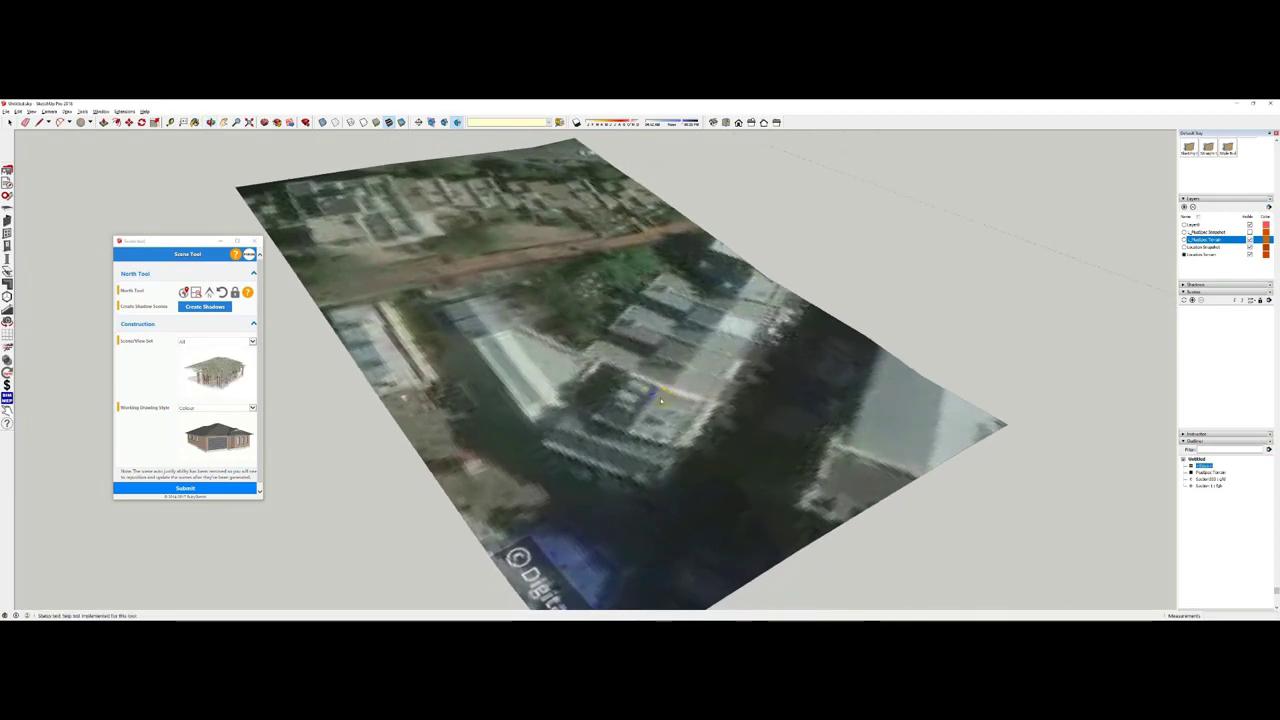
Clear the model's geographic location in Model Info and bring up the map for adding a new location.
key(alt+Tab)
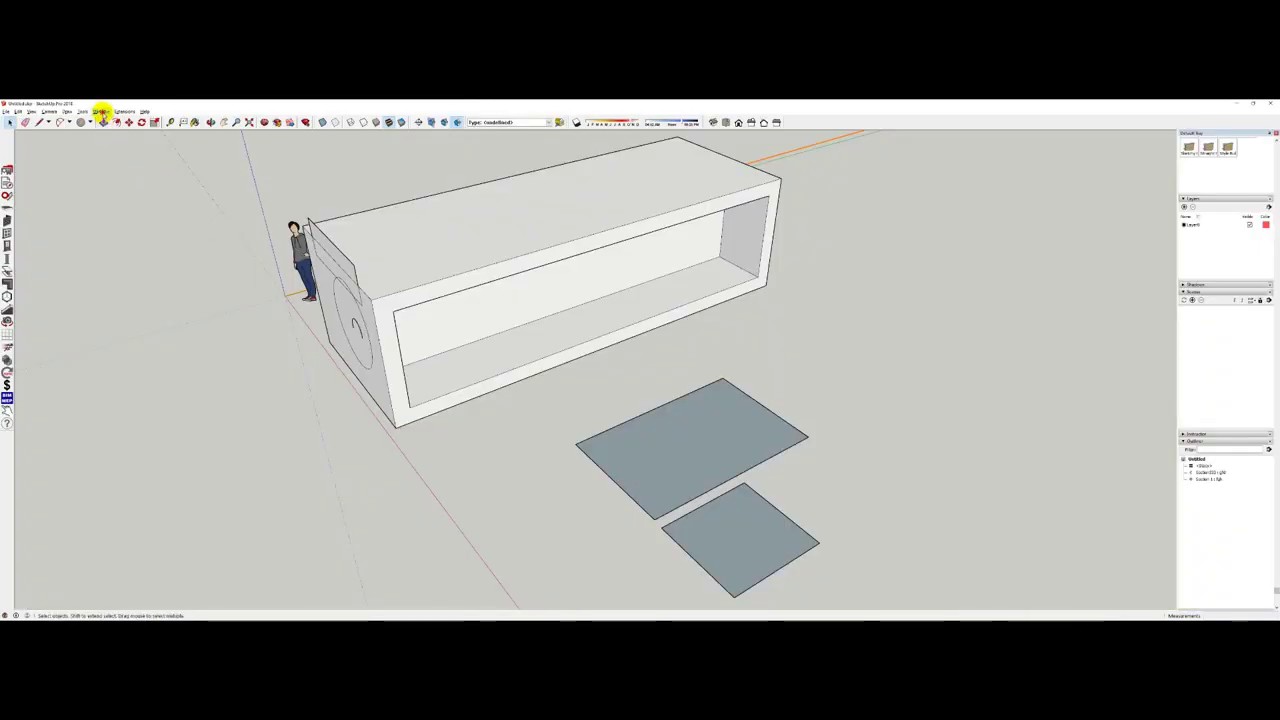
click(102, 111)
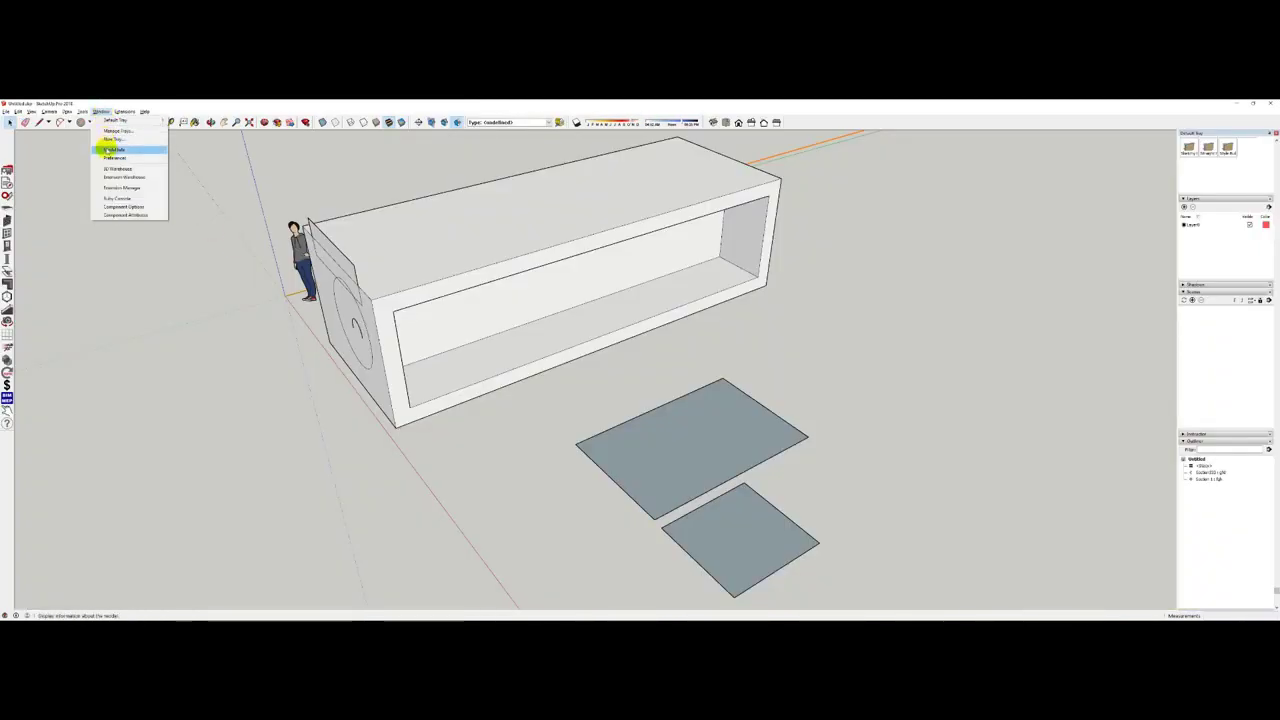
click(108, 149)
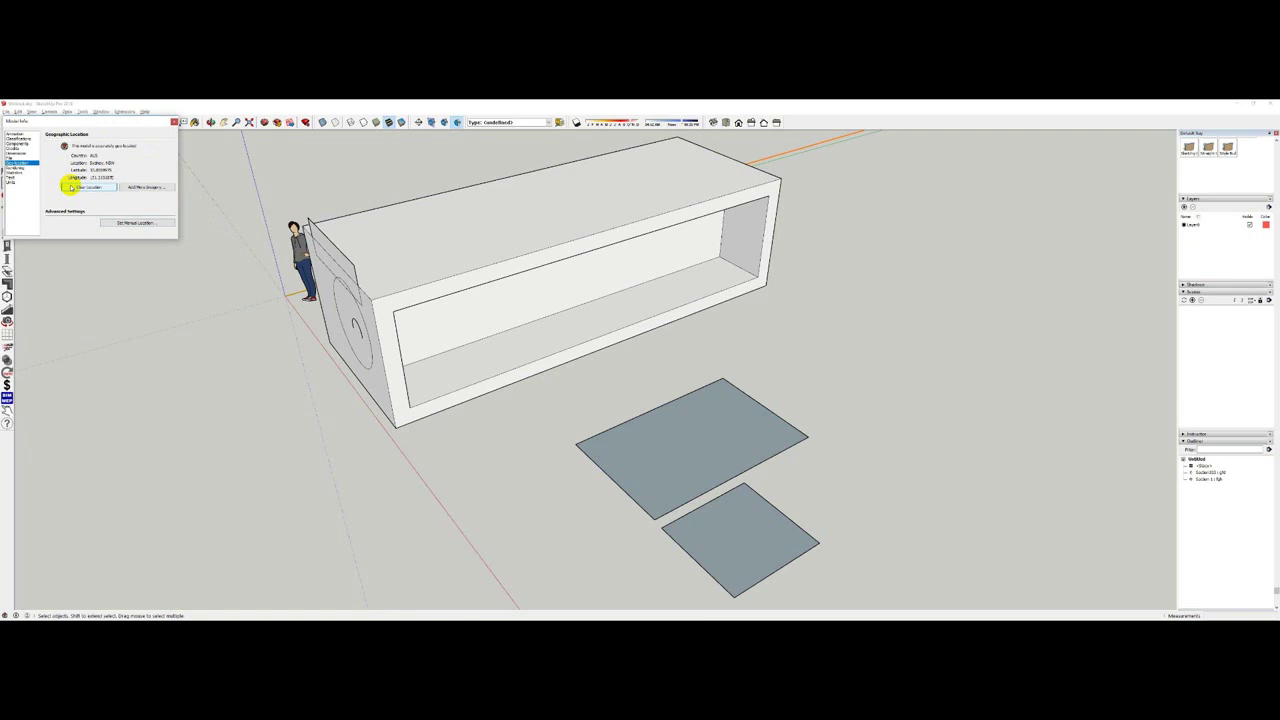
click(74, 187)
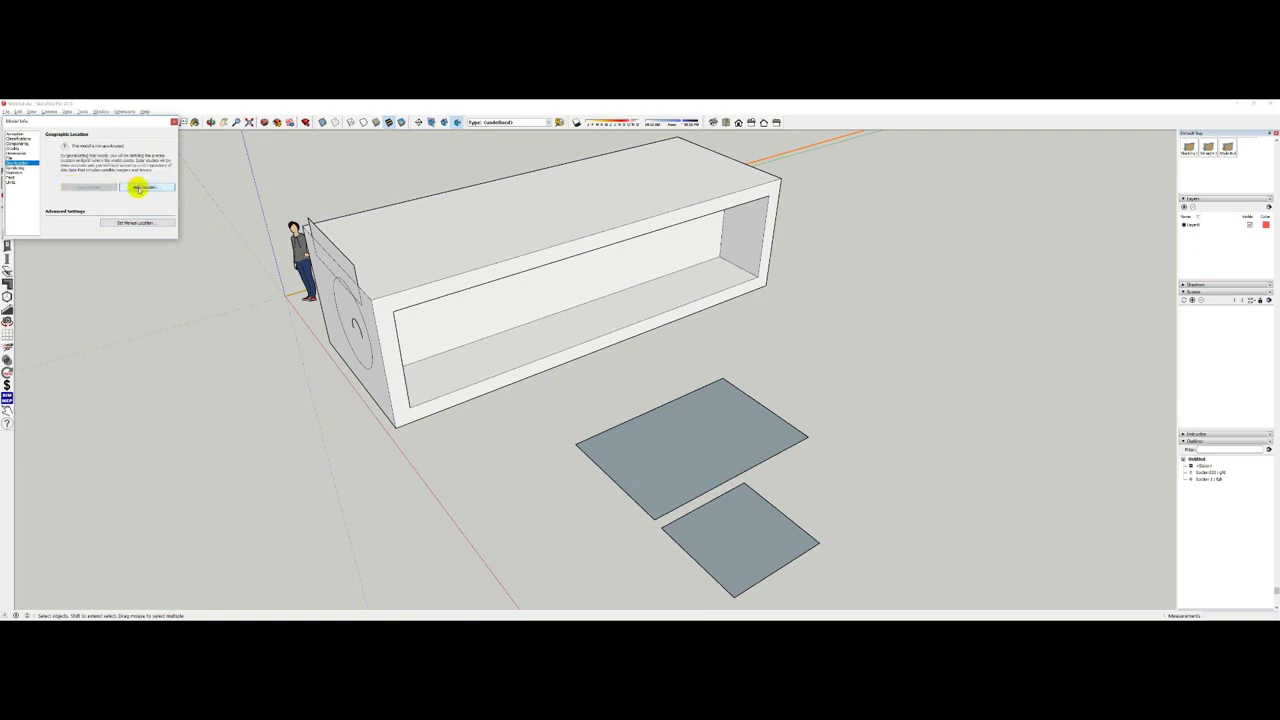
click(138, 189)
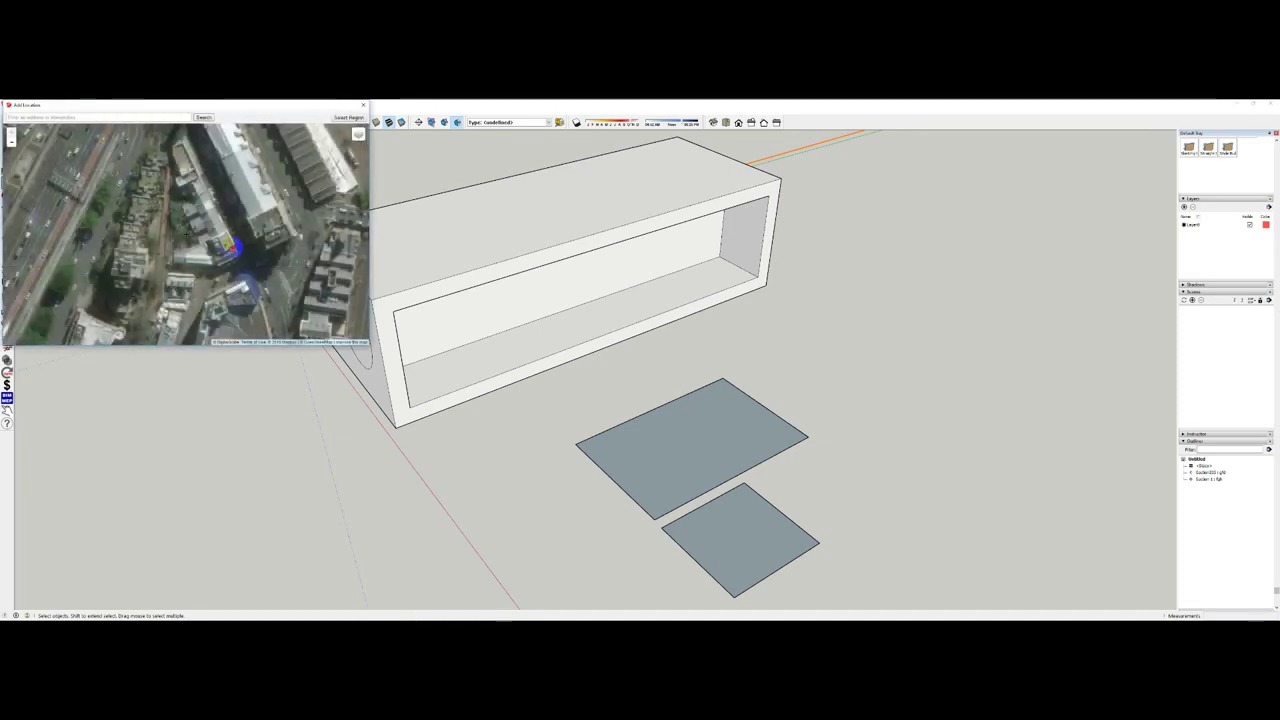
Find the Sydney Opera House on the map, select an adjusted region around its roofs and import the aerial snapshot.
drag(200, 231, 82, 203)
scroll(217, 222, down, 2)
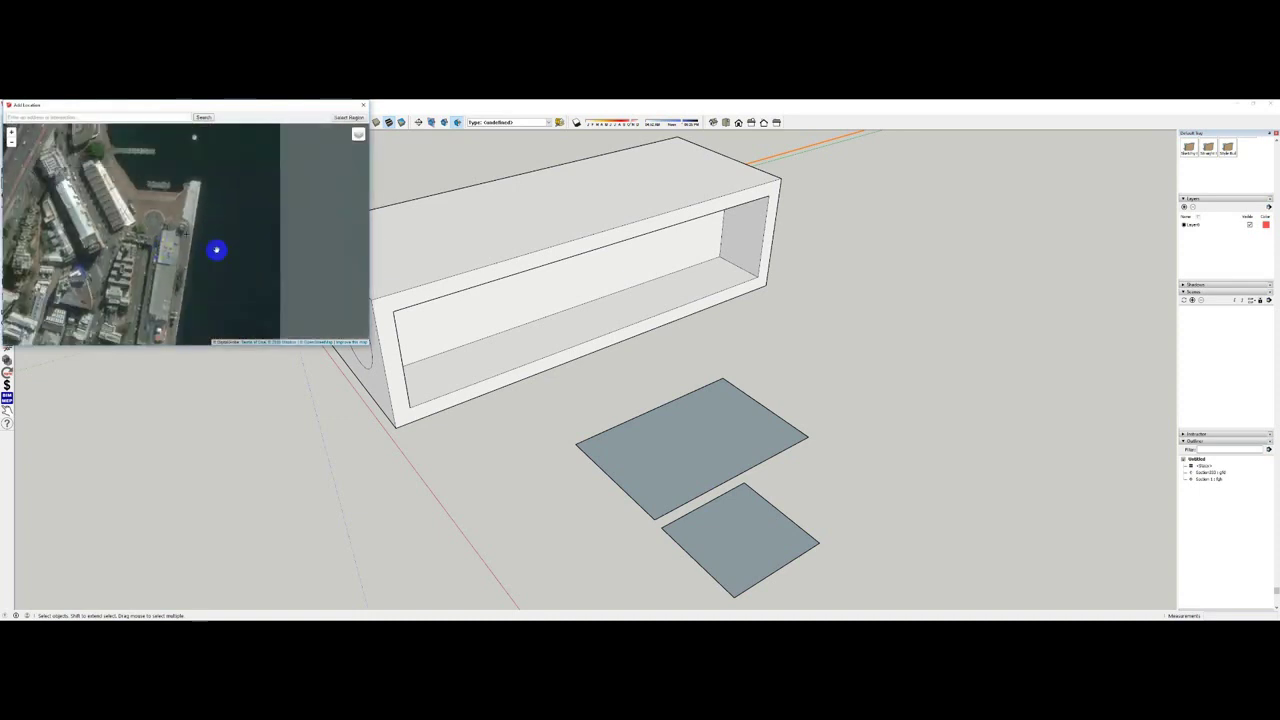
scroll(238, 258, up, 3)
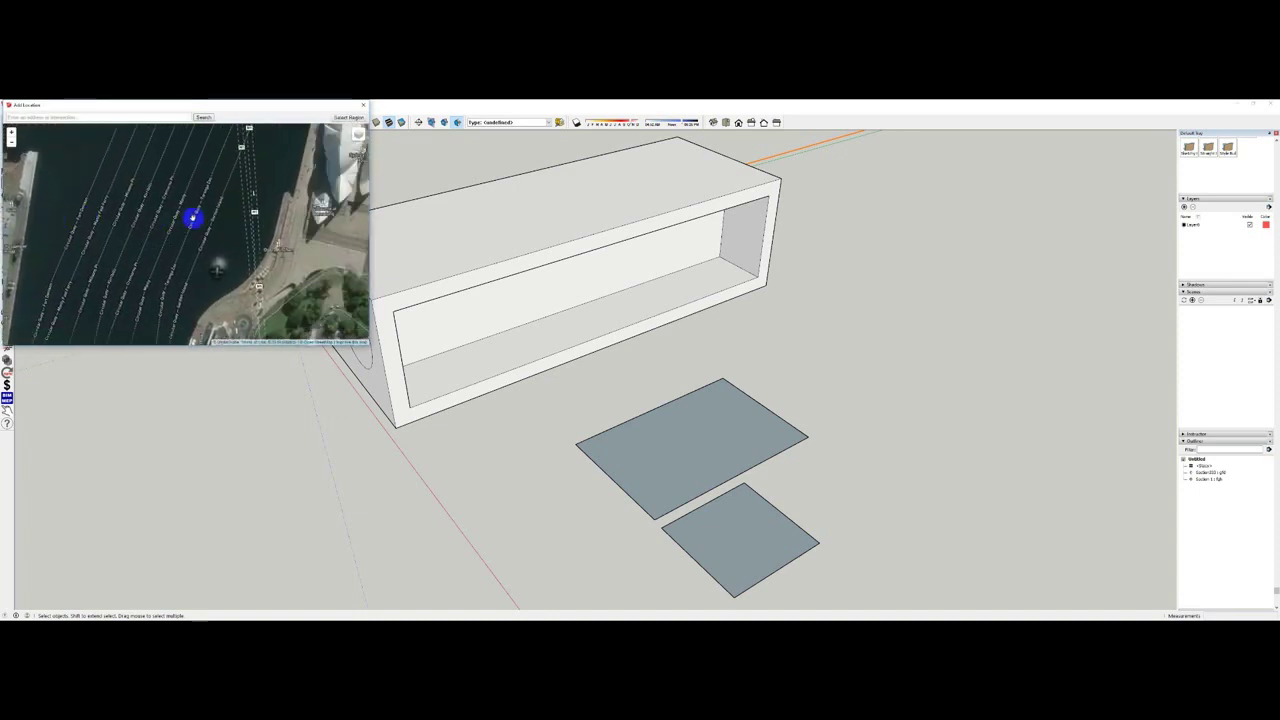
drag(206, 211, 83, 263)
scroll(173, 190, up, 2)
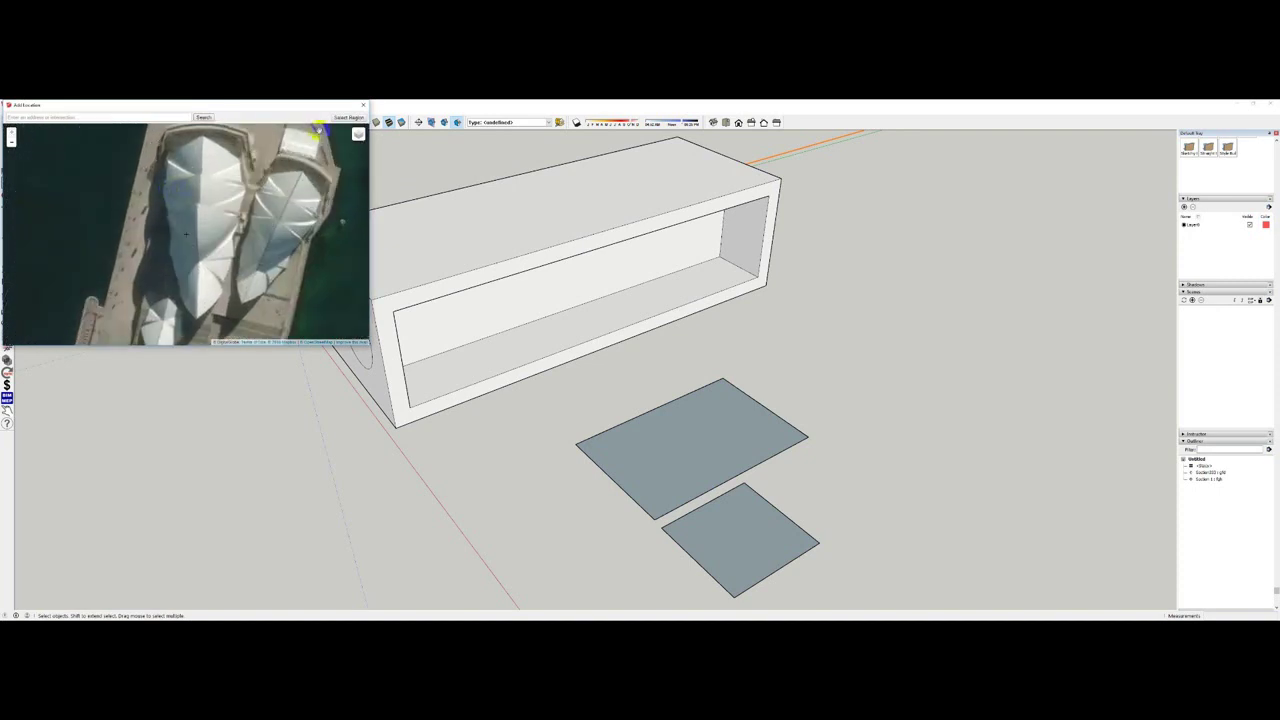
click(343, 117)
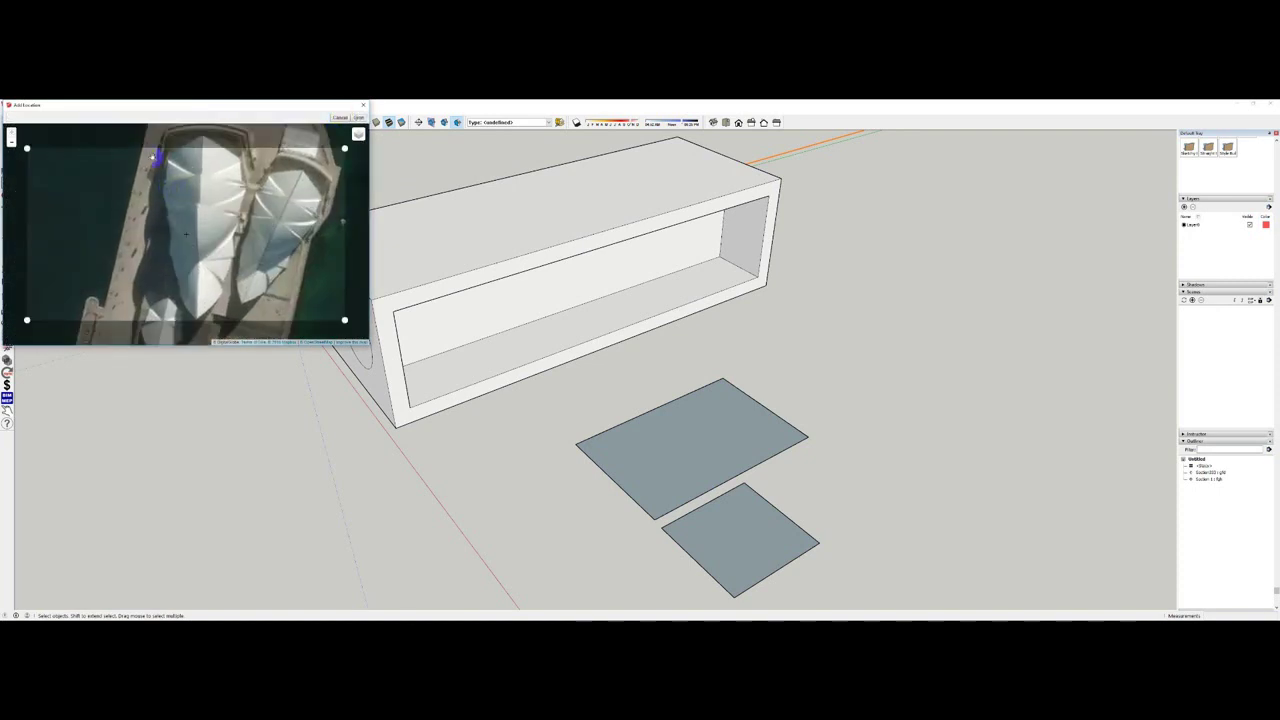
drag(27, 148, 74, 131)
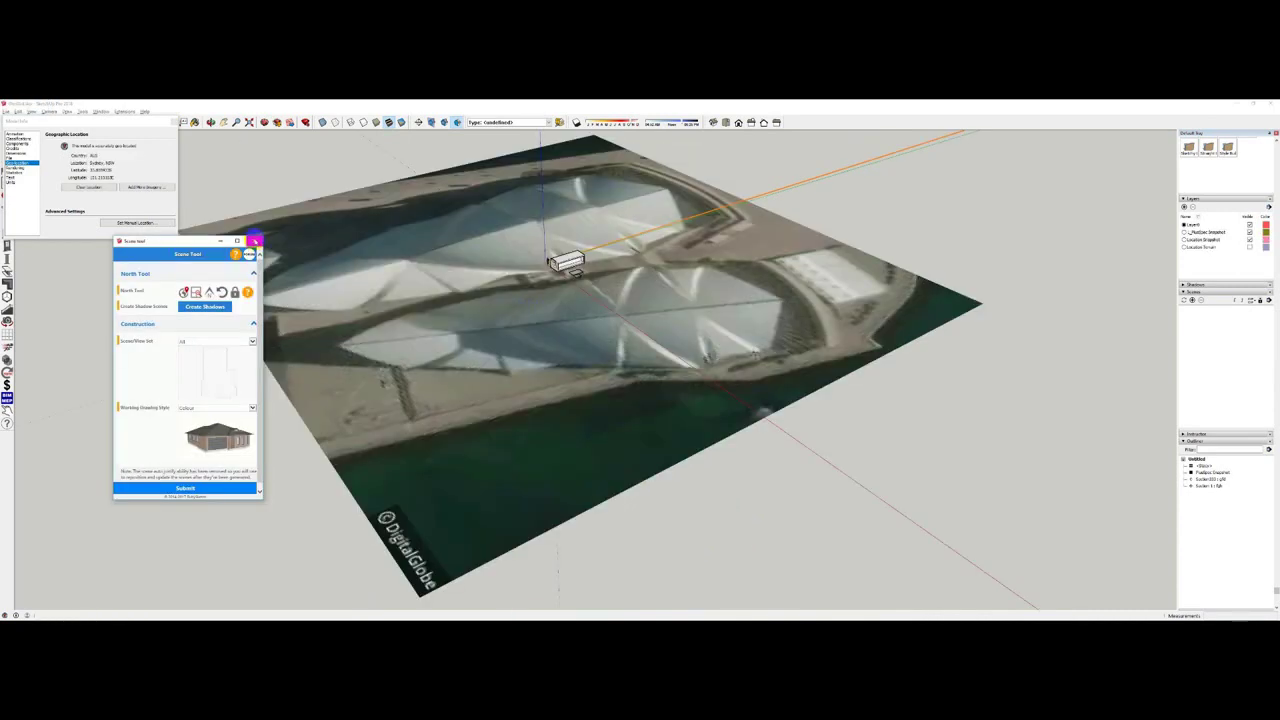
Delete the imported aerial snapshot from the model and close the Scene Tool and Model Info windows.
click(255, 240)
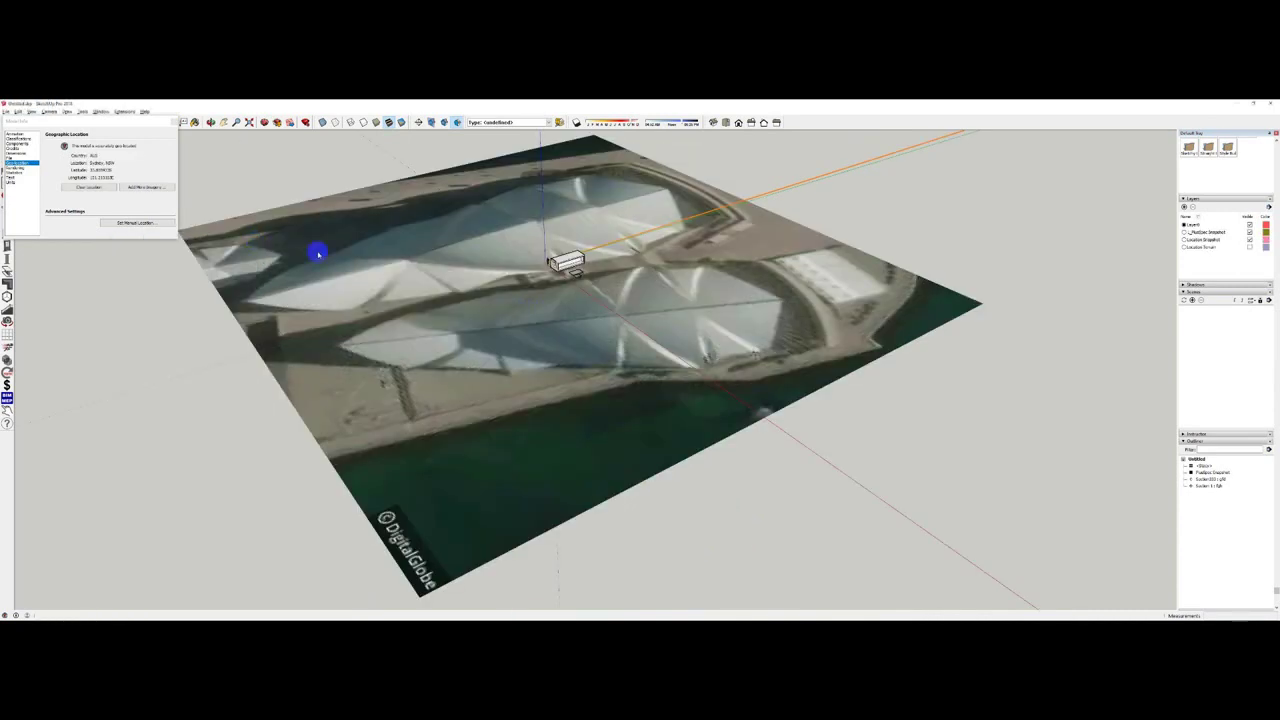
middle_drag(320, 249, 536, 425)
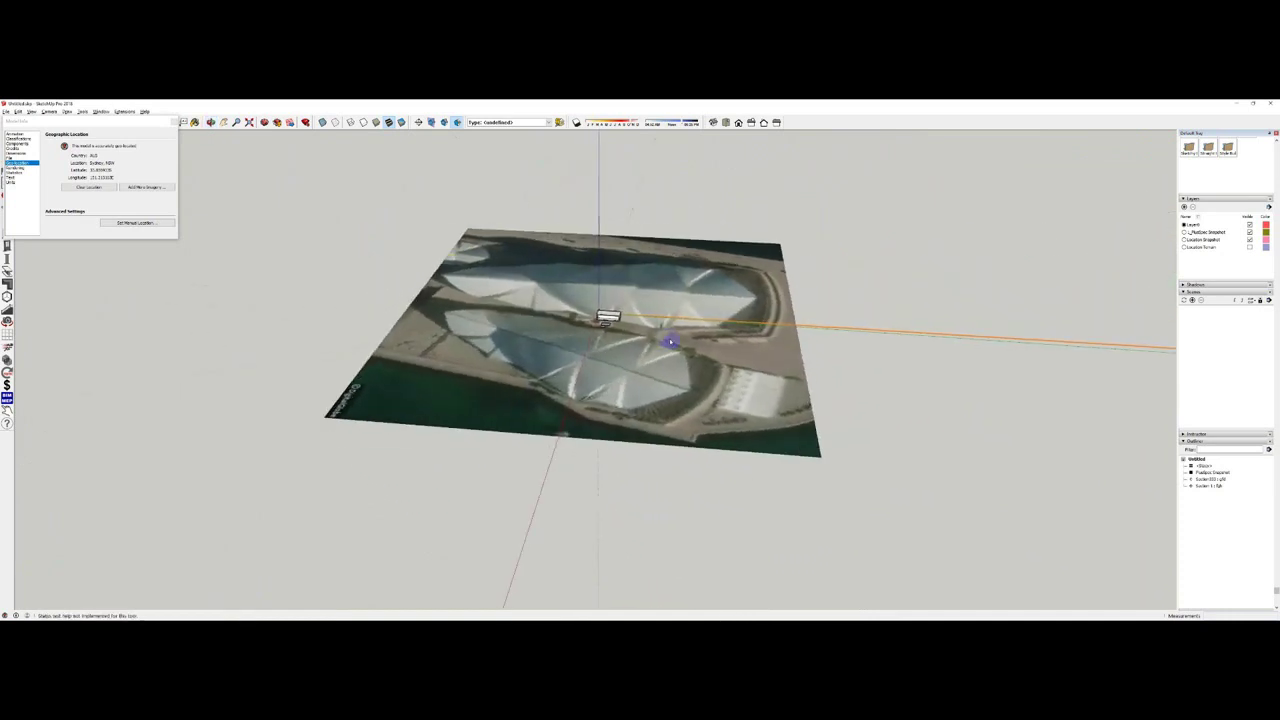
middle_drag(670, 342, 522, 318)
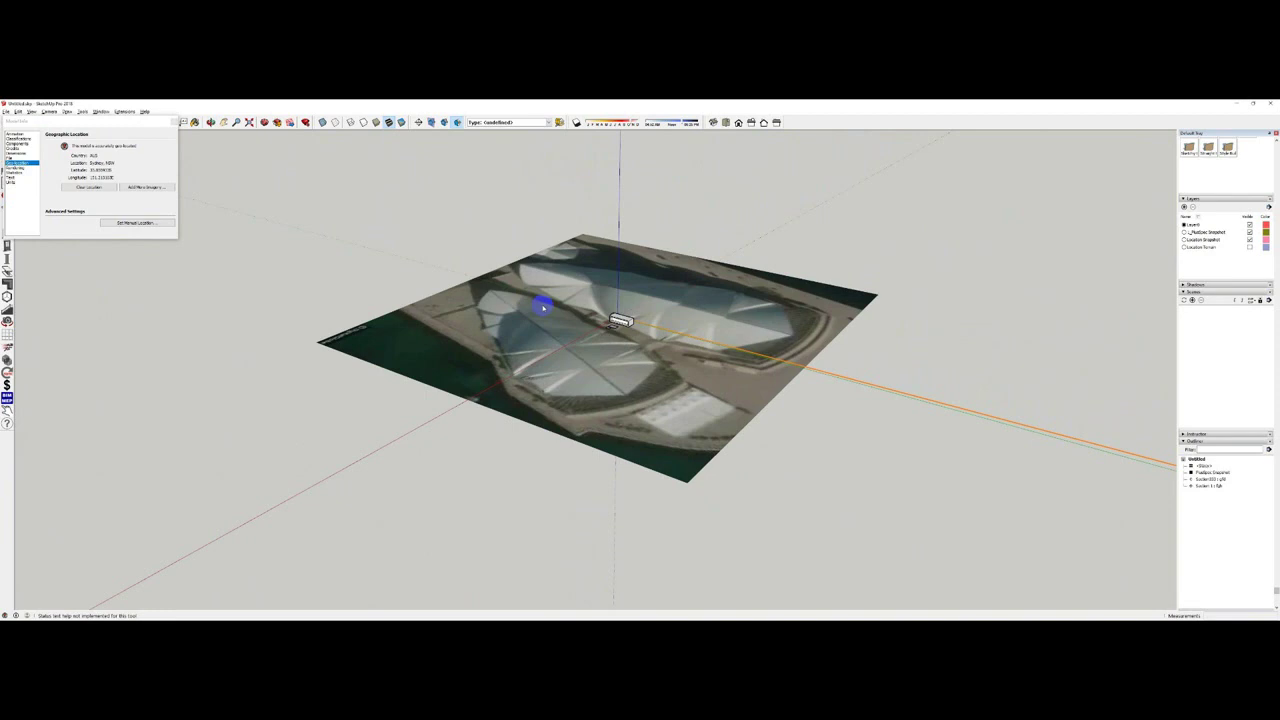
click(473, 330)
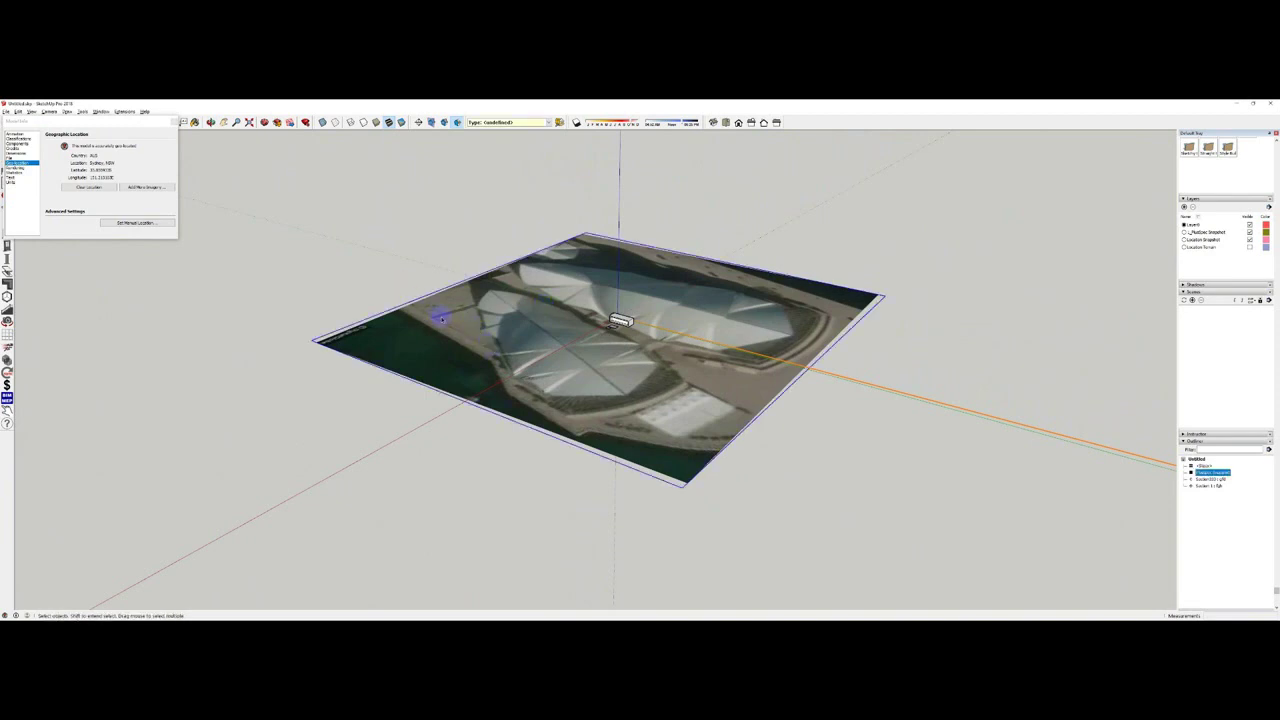
key(Delete)
scroll(641, 311, up, 6)
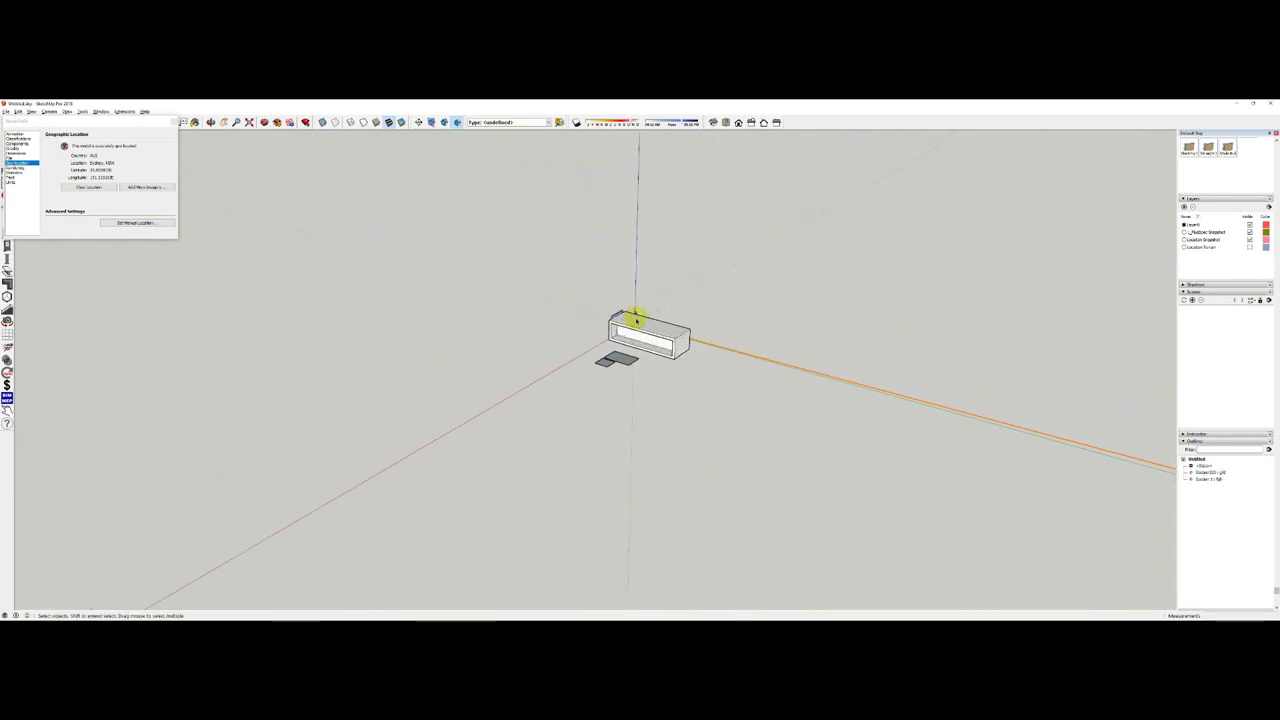
click(175, 121)
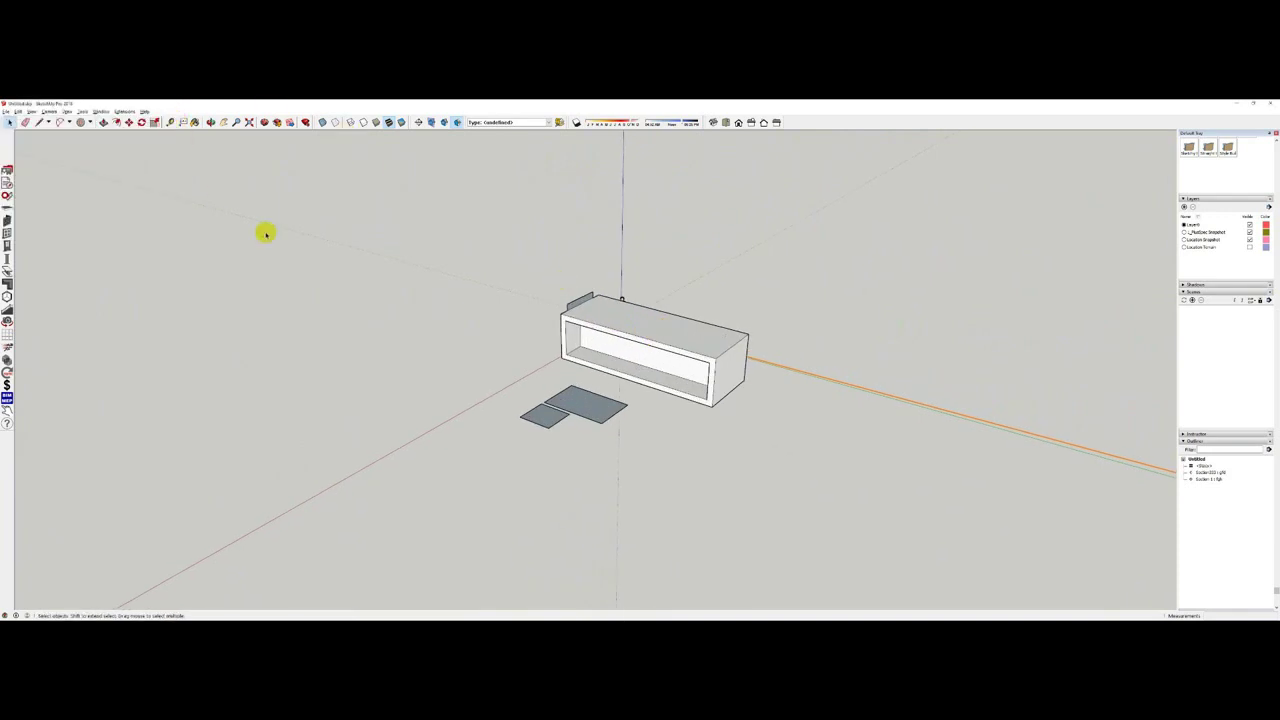
Float the PlusSpec toolbar and draw a closed loop of seven framed, clad walls in front of the box with the Wall Tool.
drag(7, 160, 163, 183)
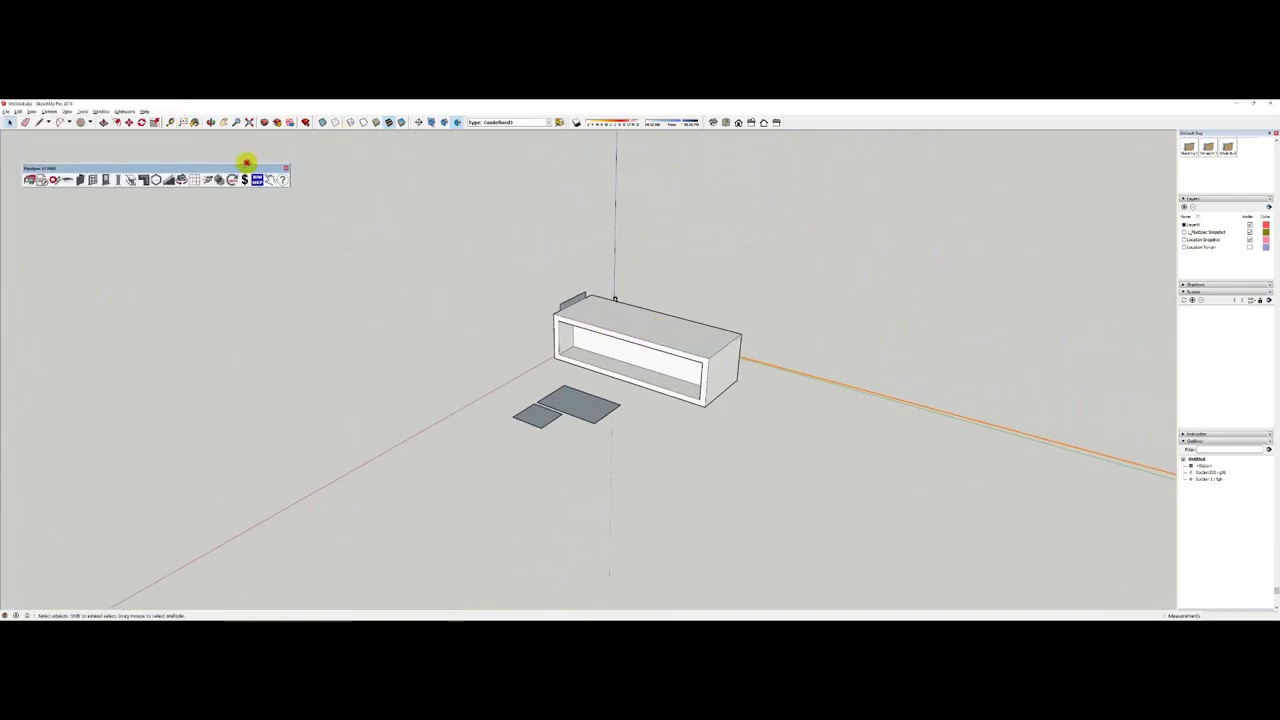
click(84, 179)
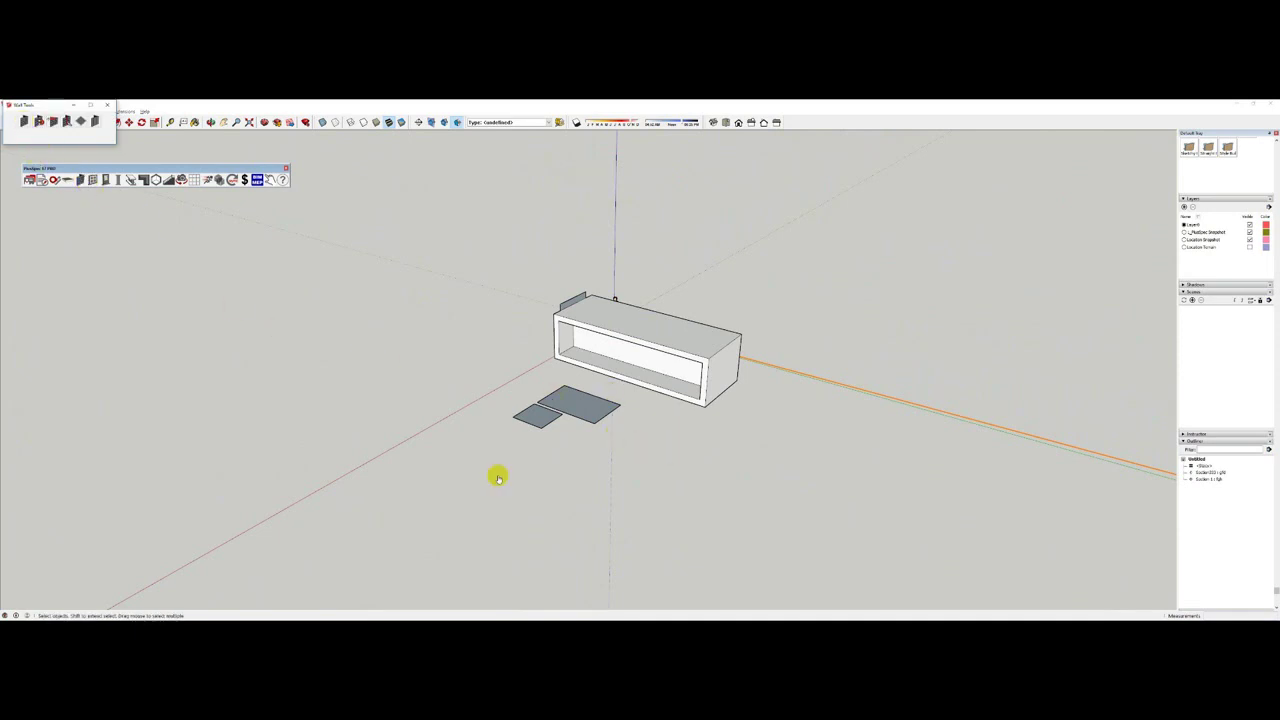
click(722, 487)
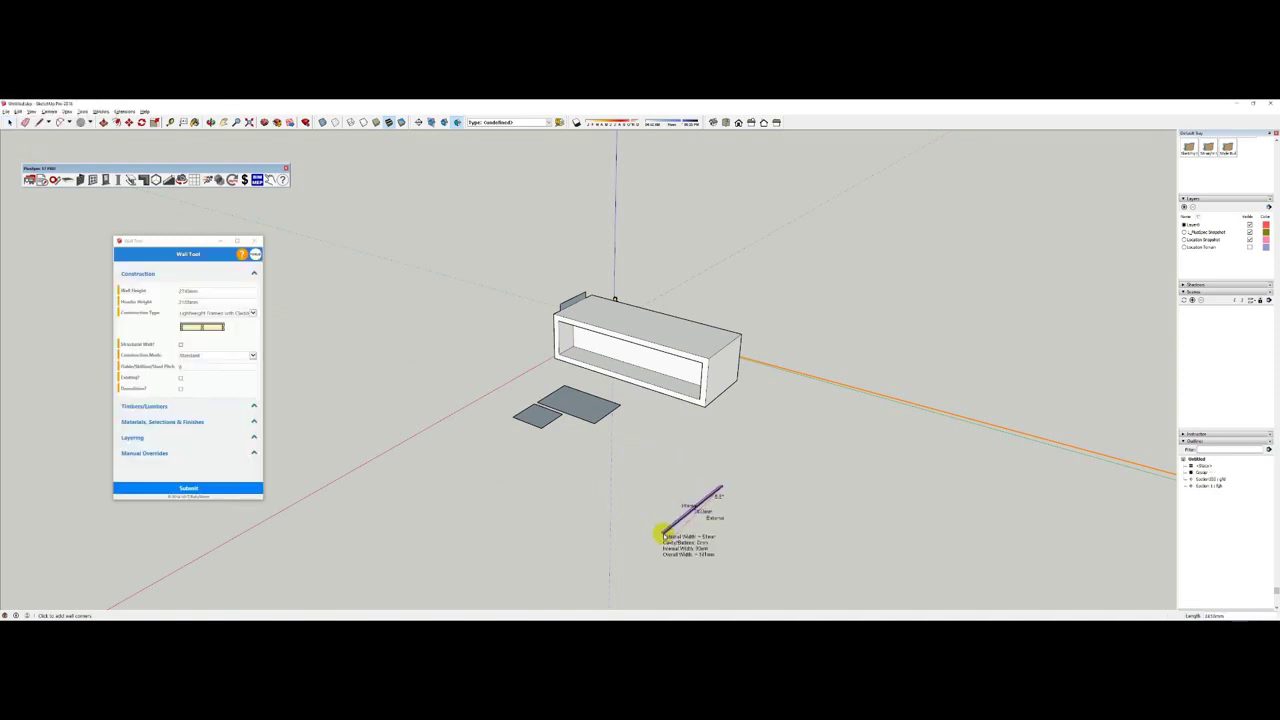
click(663, 533)
click(593, 507)
click(631, 473)
click(610, 461)
click(688, 440)
click(785, 478)
click(721, 487)
Generate a hip roof from the connected walls with the default roof options.
right_click(691, 479)
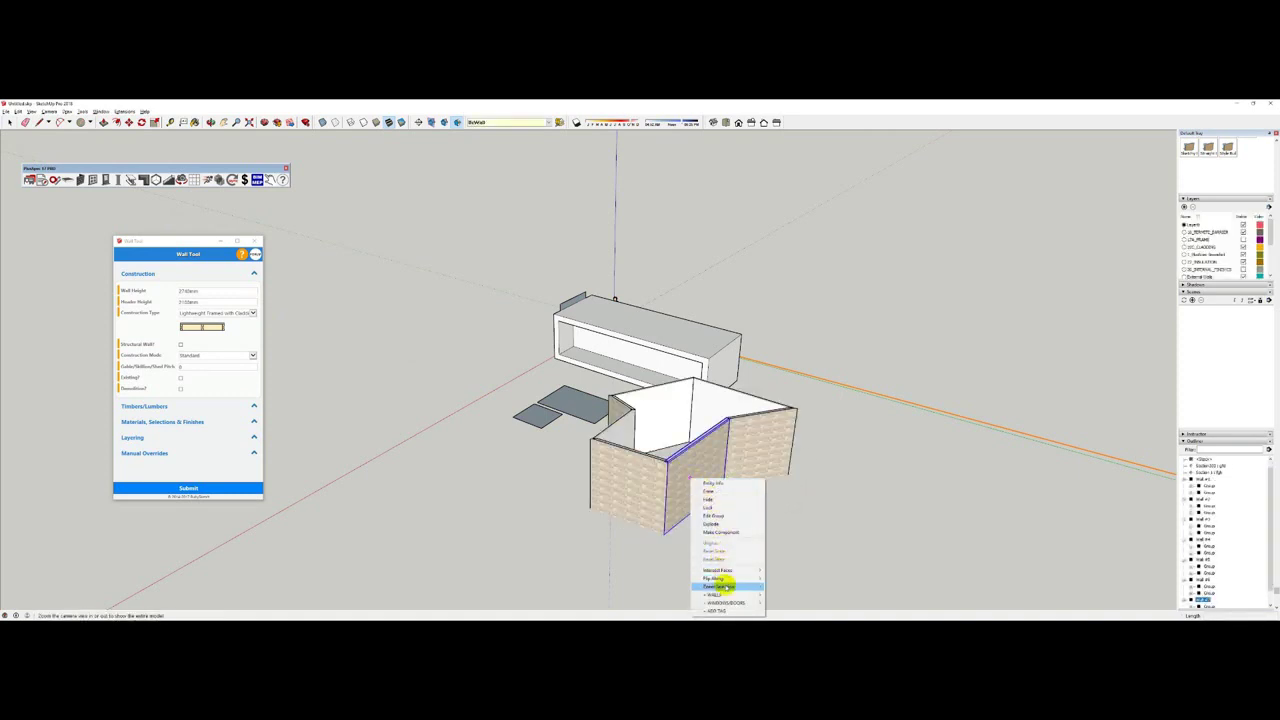
mouse_move(722, 595)
mouse_move(788, 586)
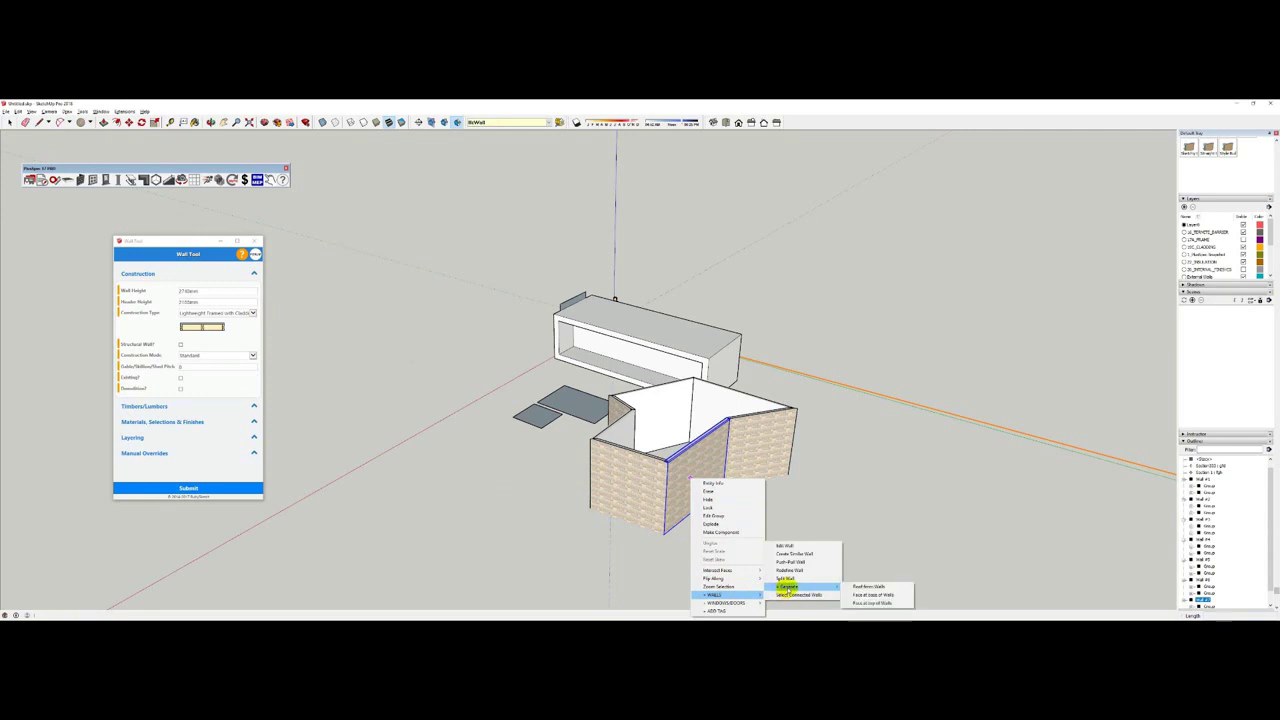
click(866, 586)
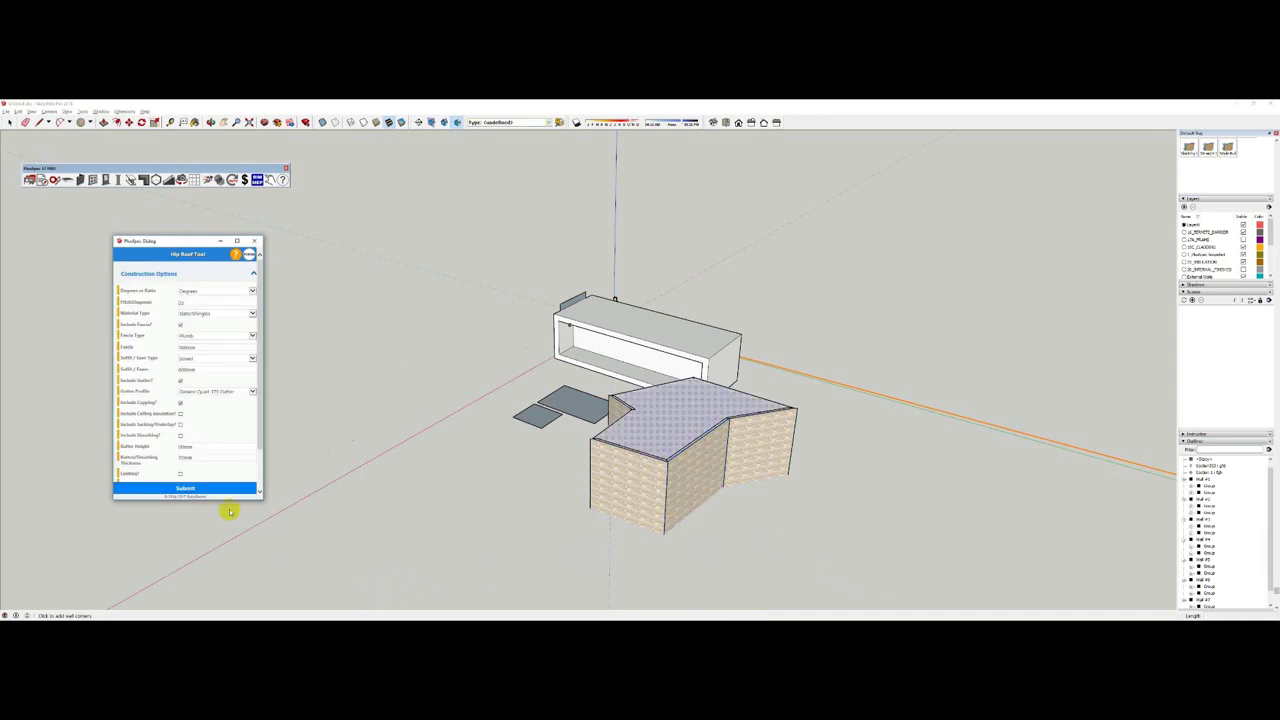
click(214, 487)
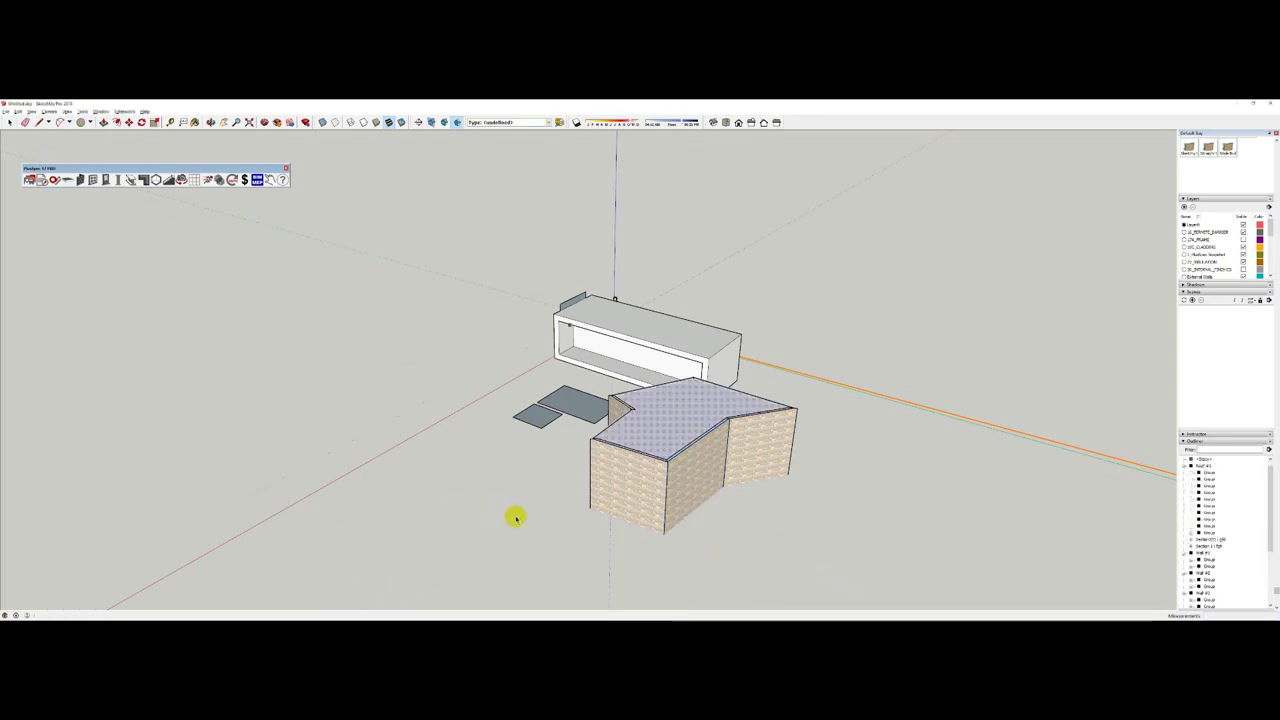
Insert a double sliding door in the building's short end wall by placing its two vertical edges.
scroll(594, 486, up, 5)
middle_drag(594, 486, 670, 300)
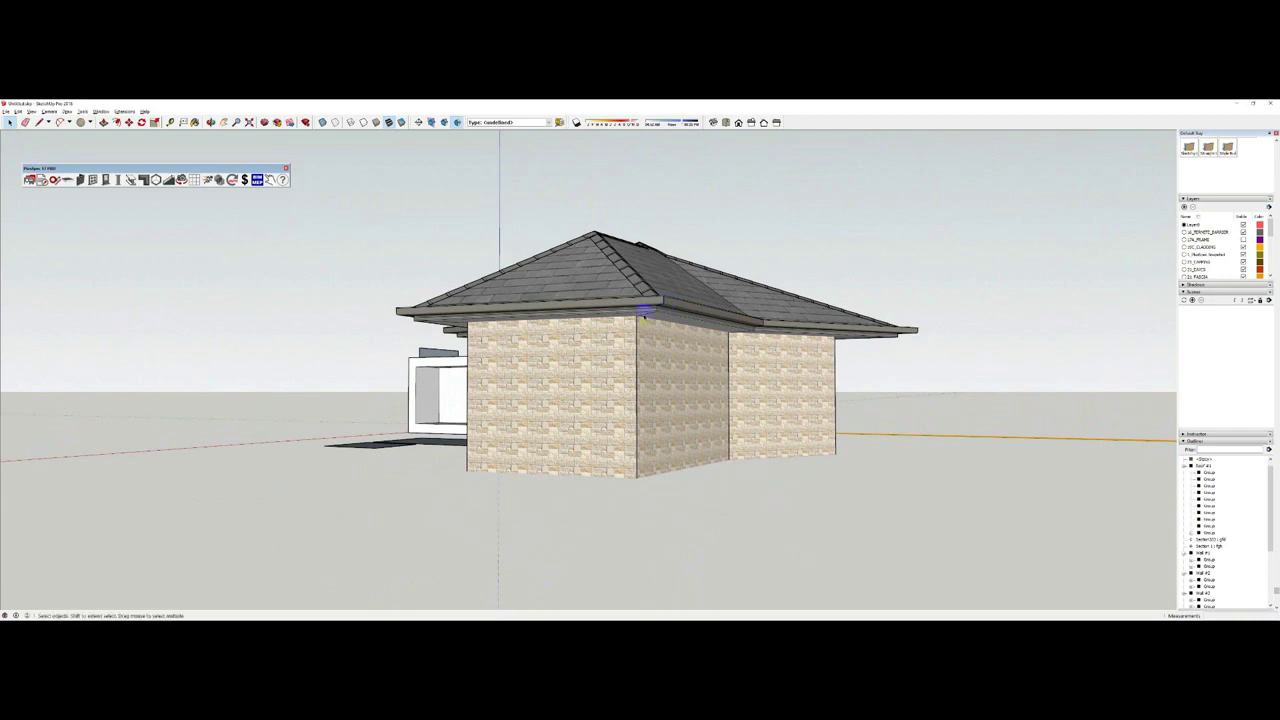
right_click(541, 388)
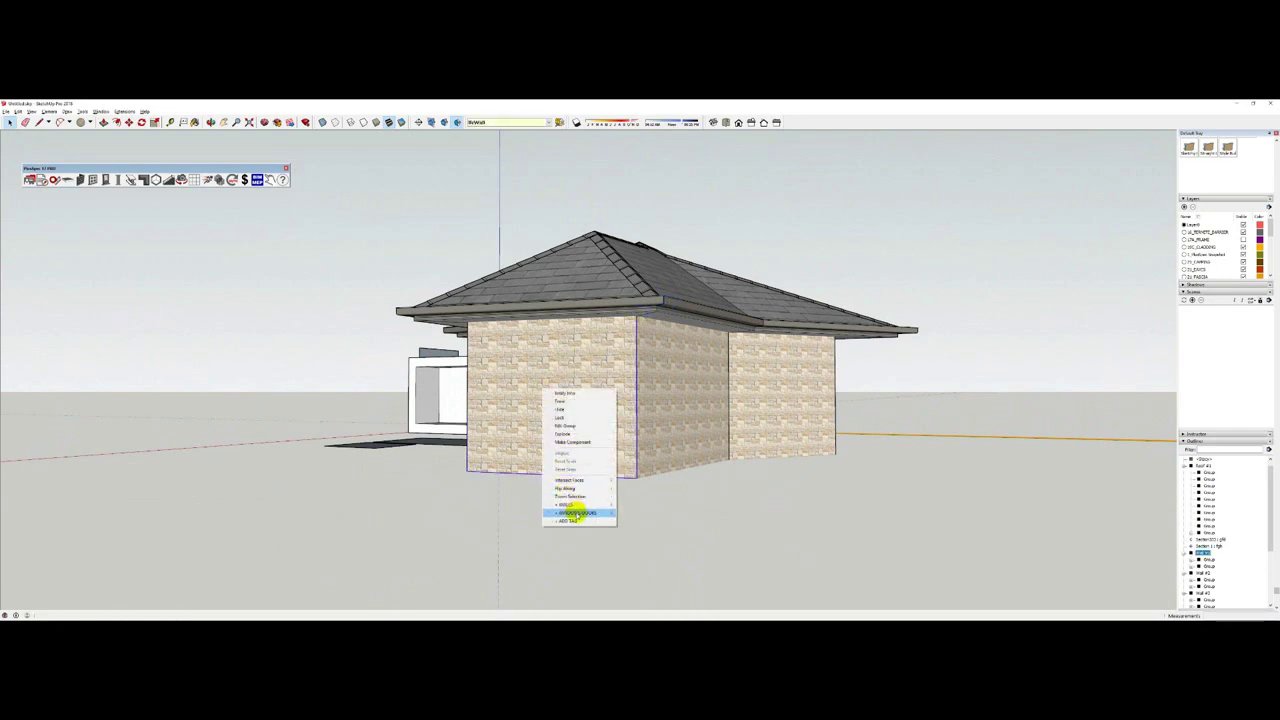
mouse_move(577, 514)
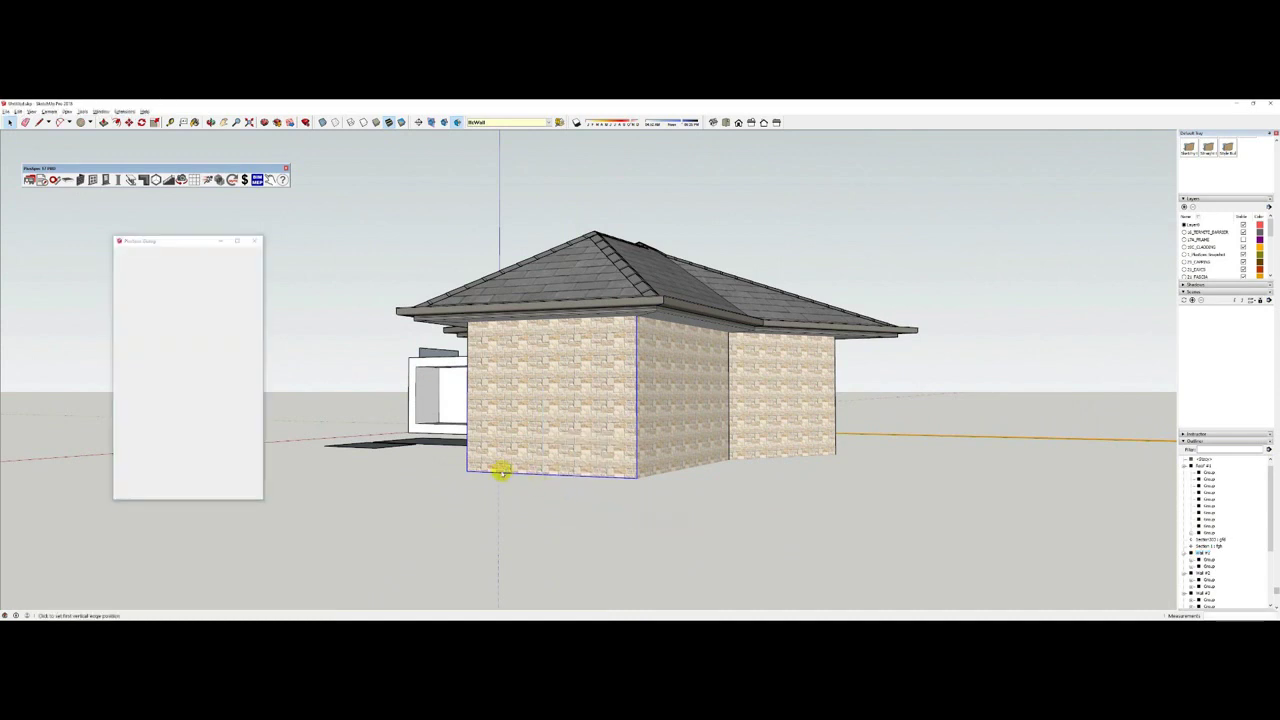
click(501, 471)
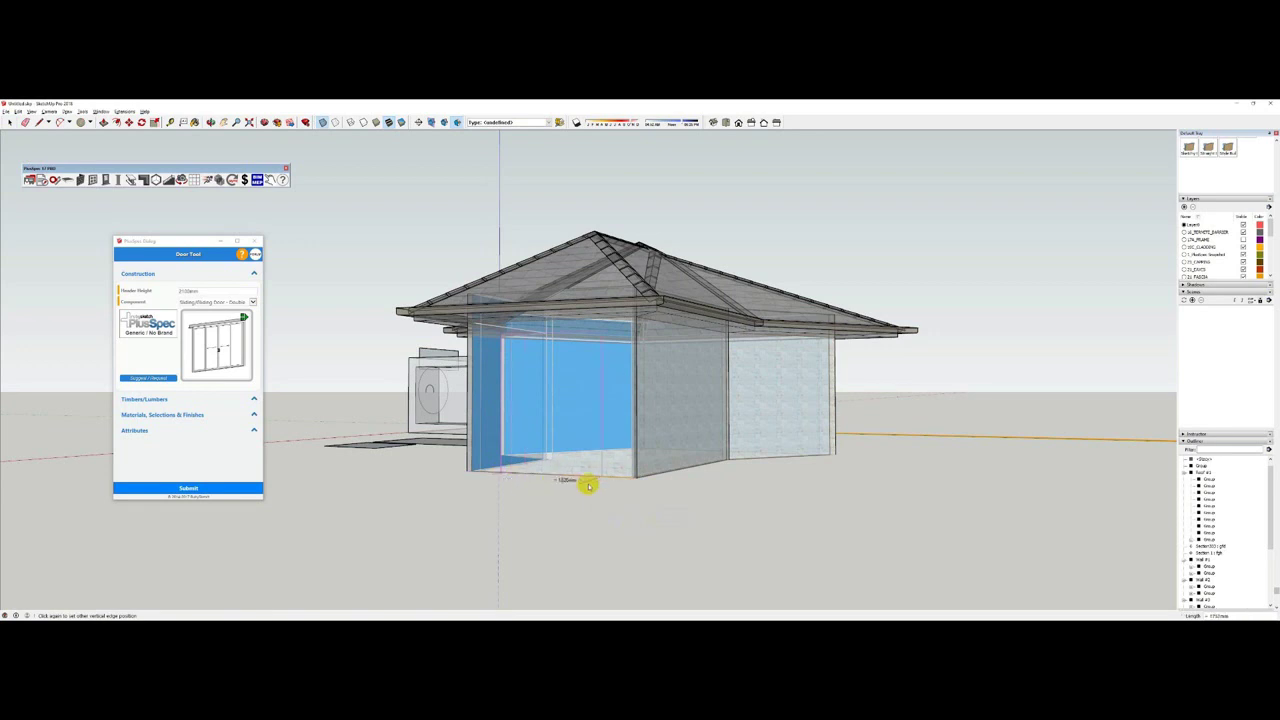
click(580, 501)
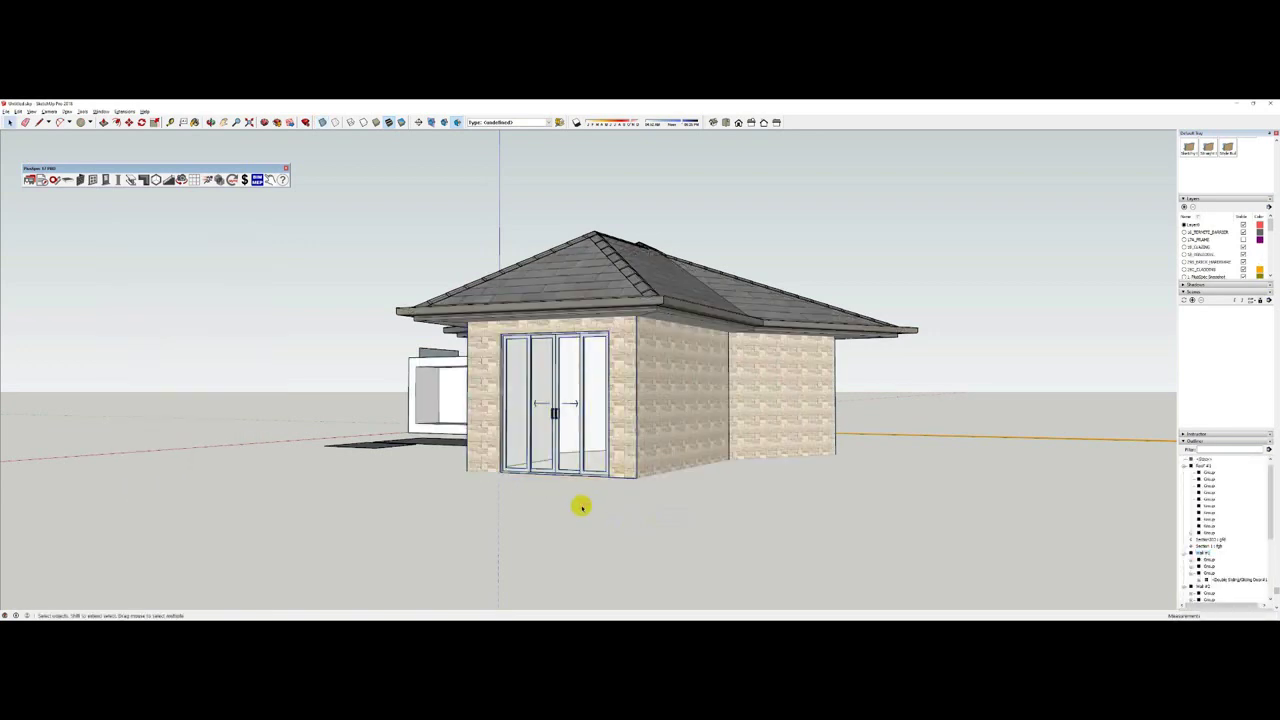
middle_drag(611, 434, 143, 426)
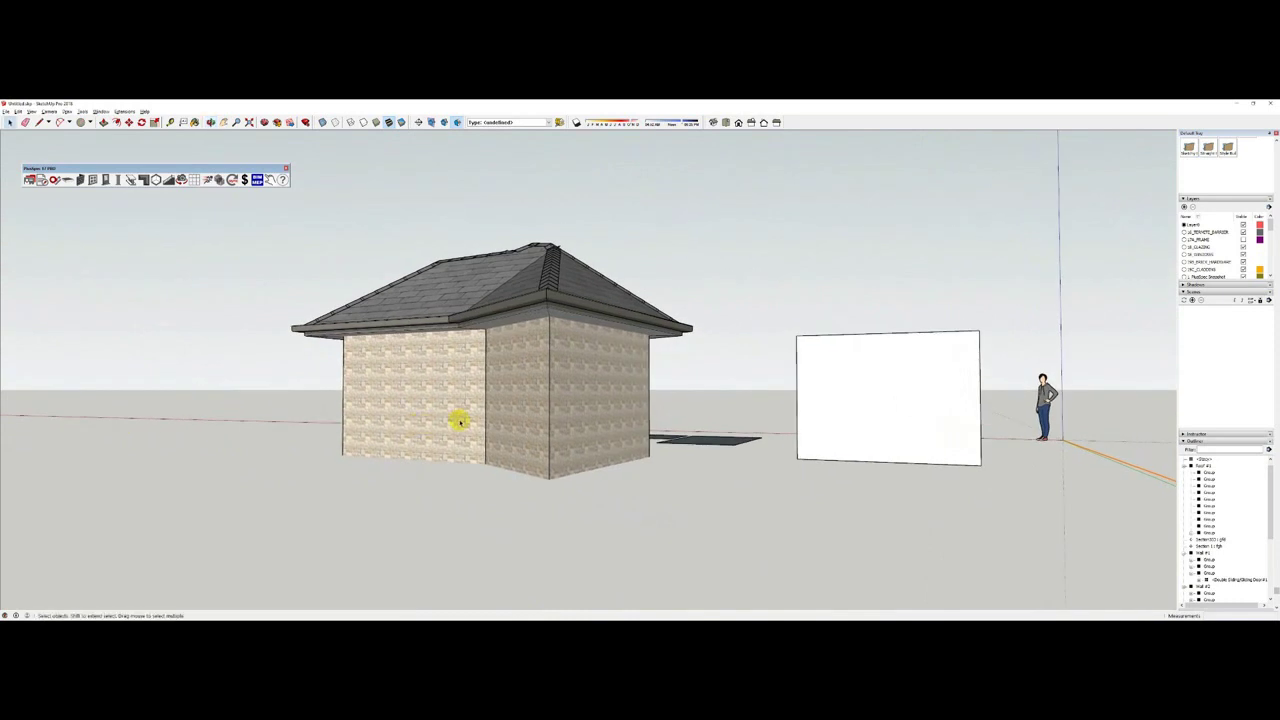